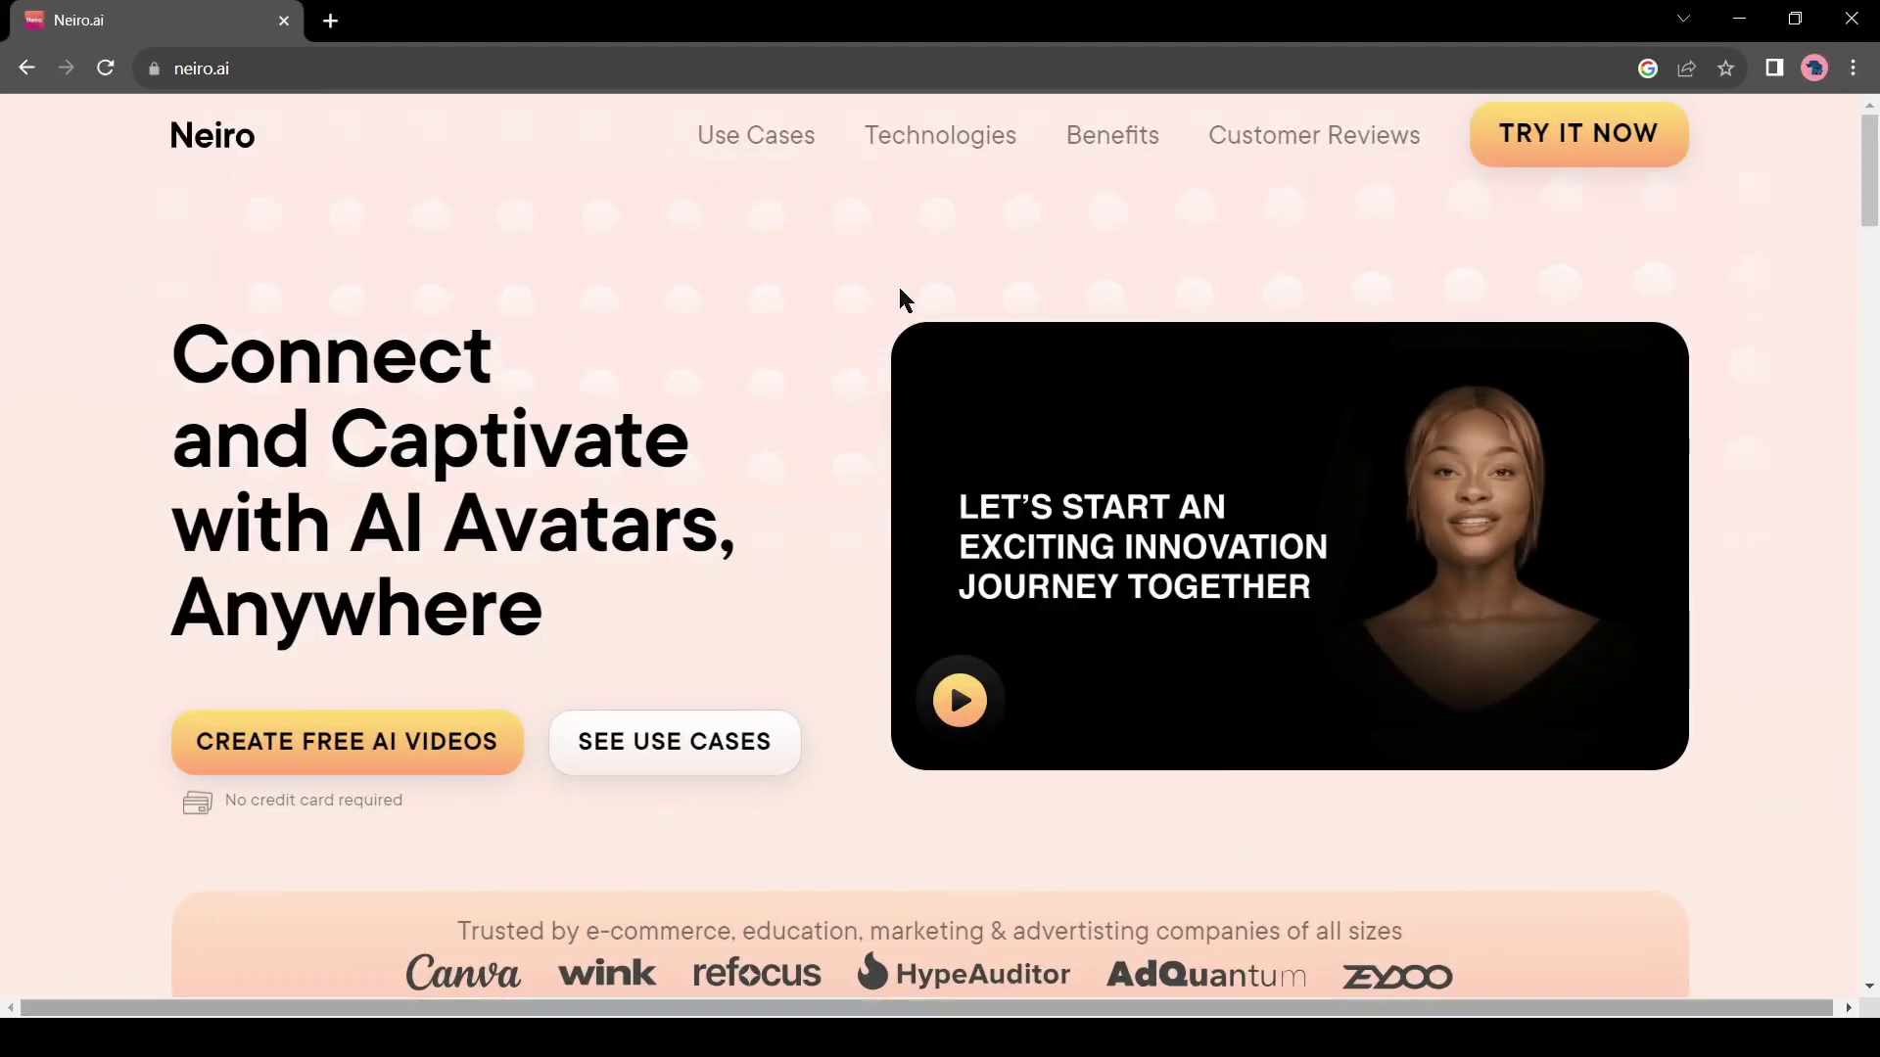
scroll(531, 393, "down", 4)
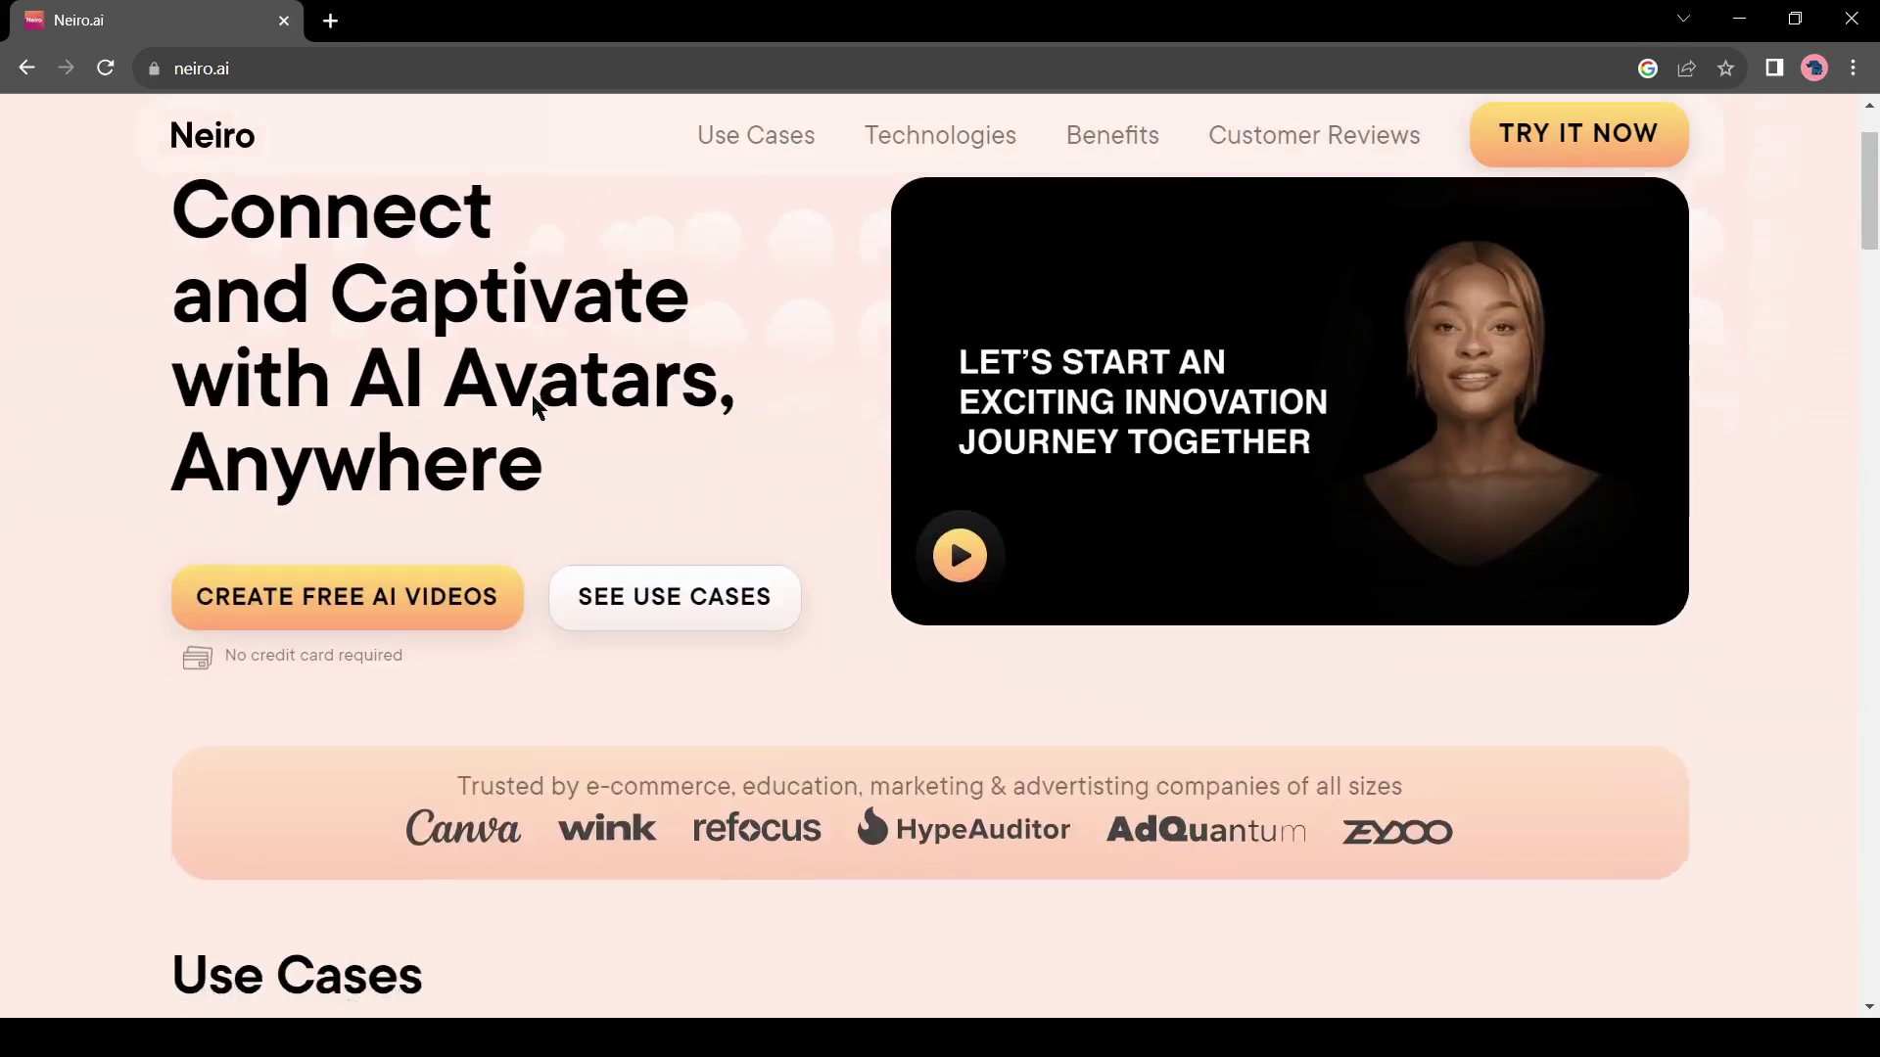
scroll(530, 392, "up", 4)
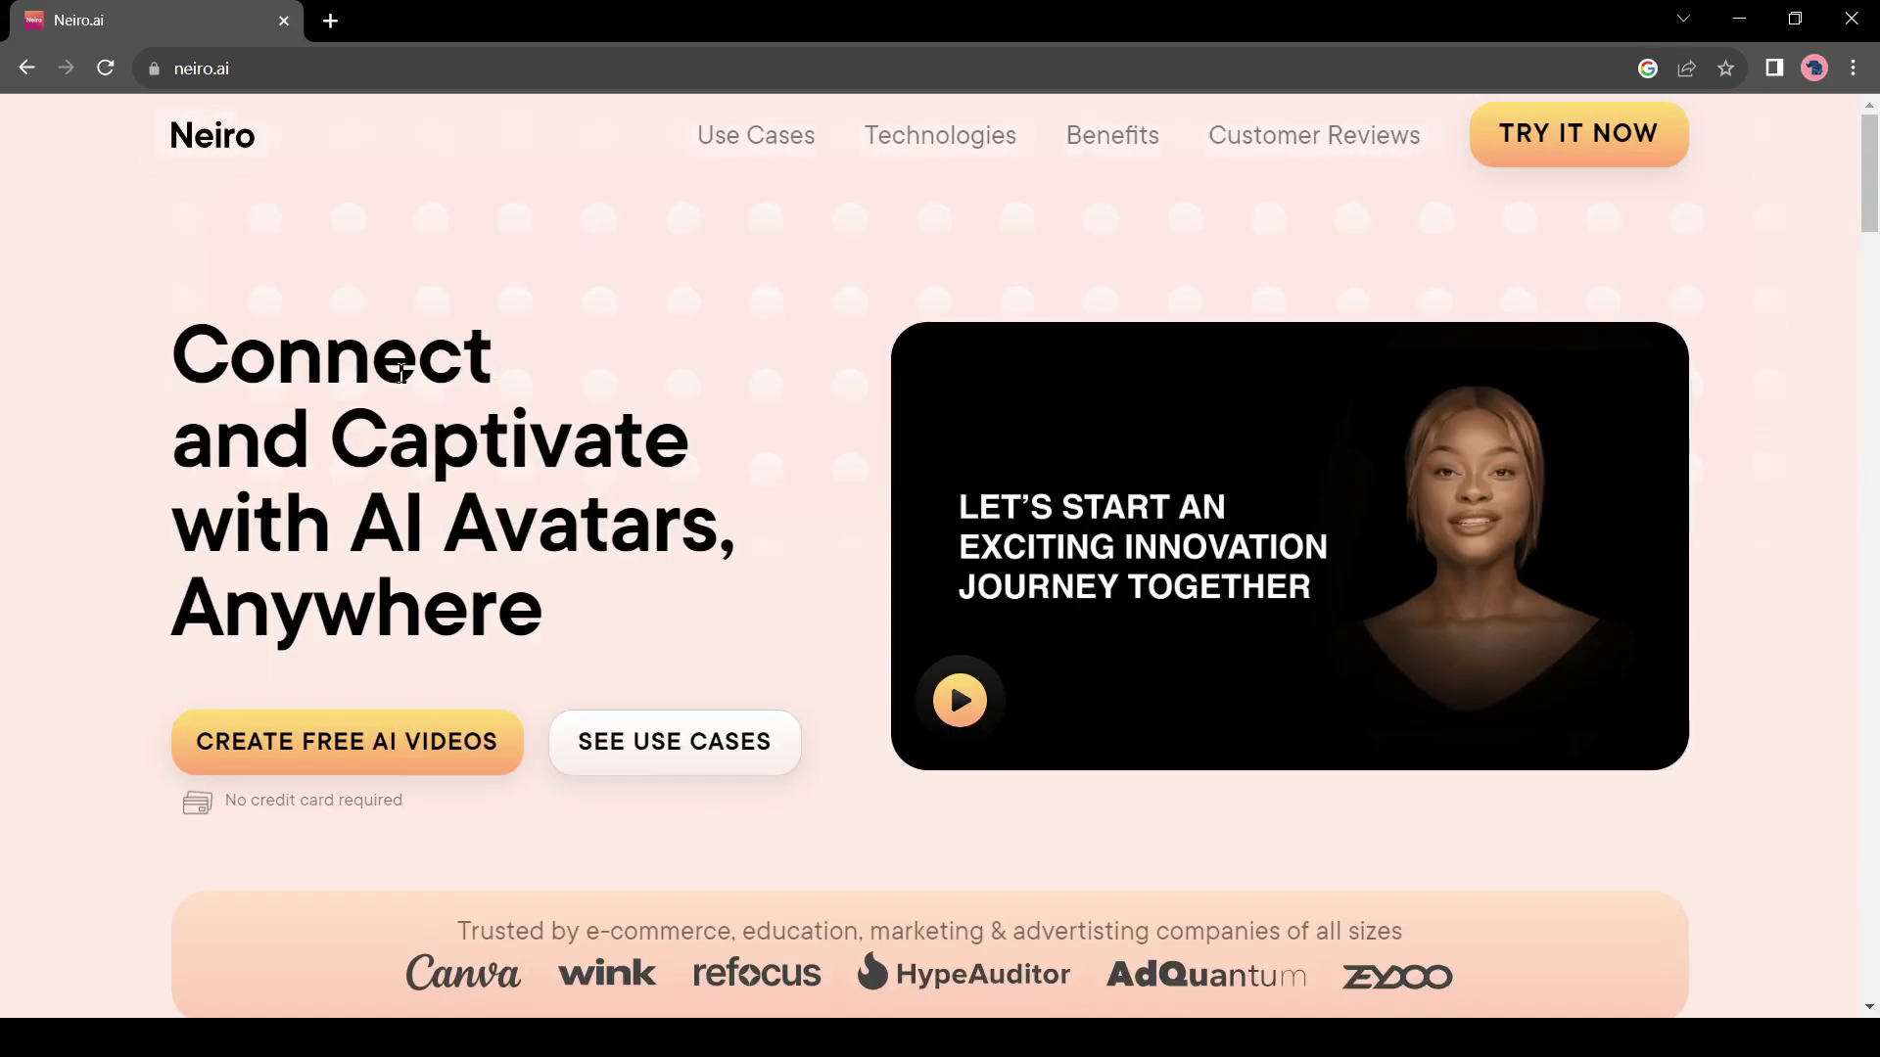
scroll(686, 656, "down", 15)
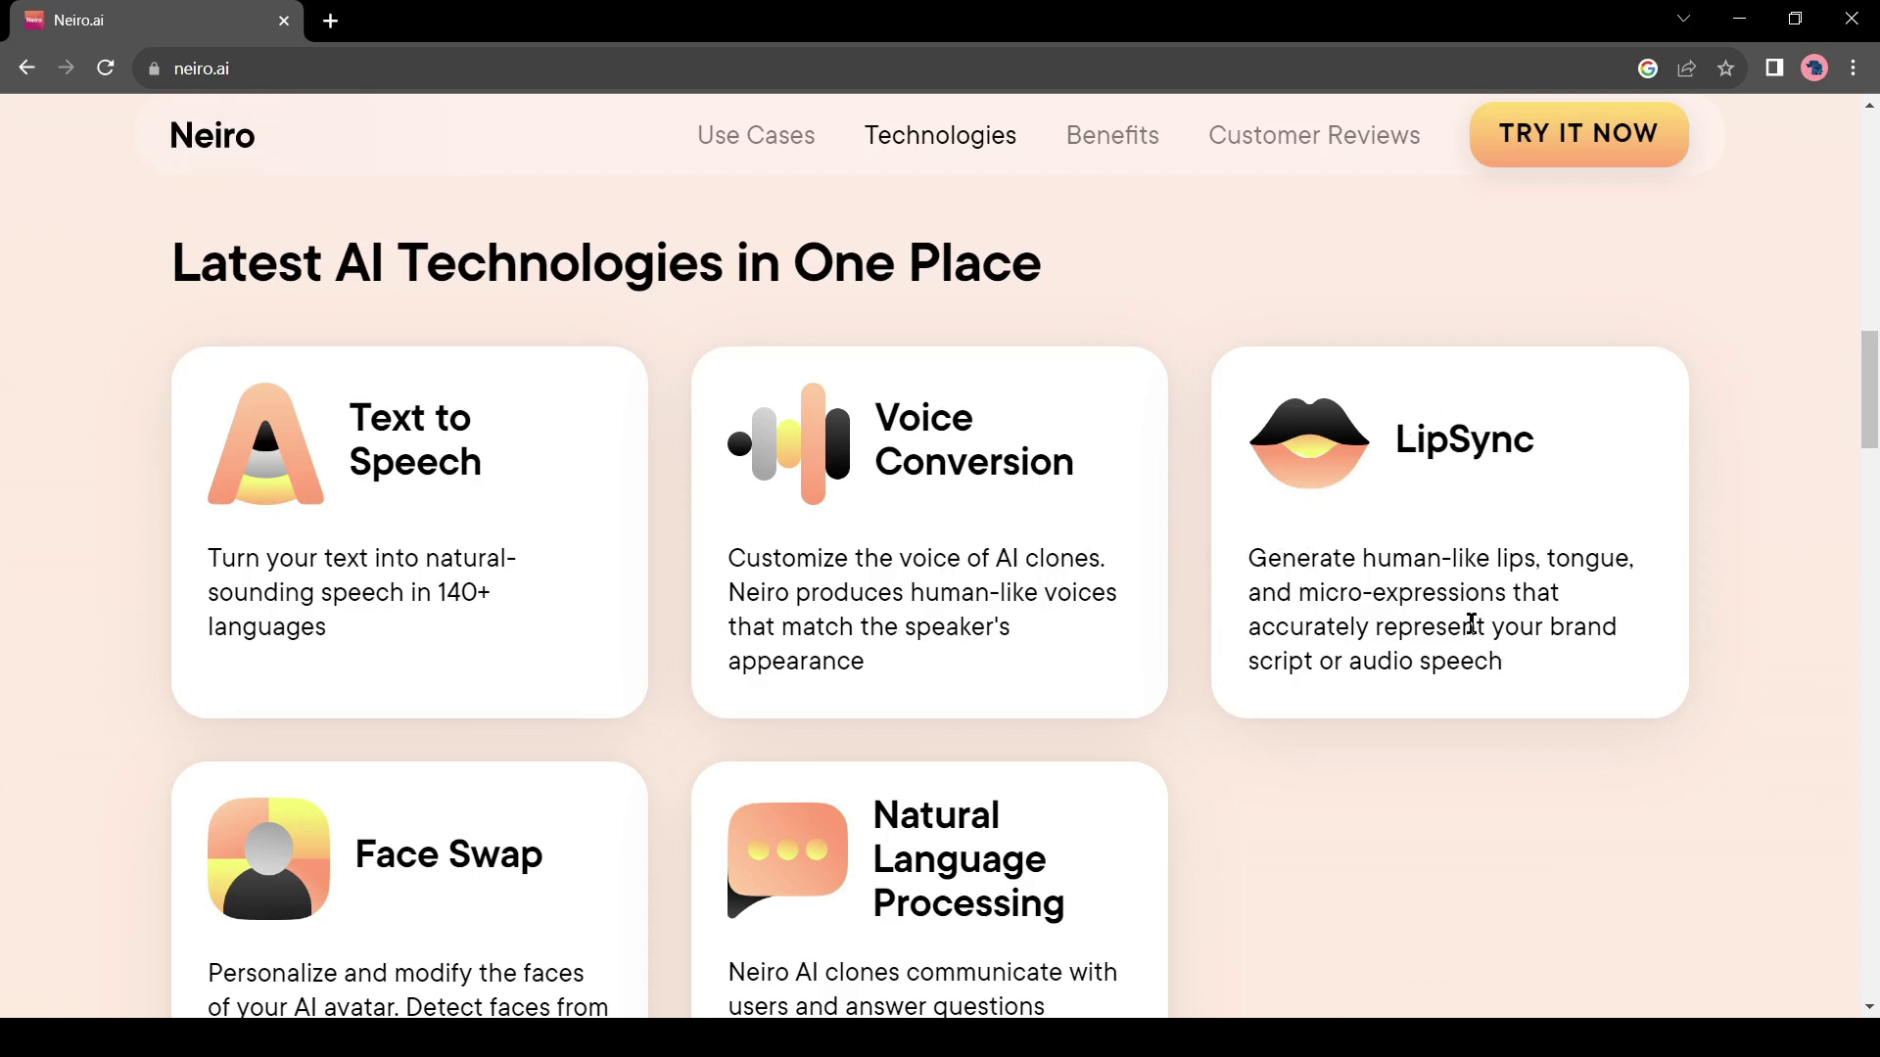
scroll(1471, 624, "down", 3)
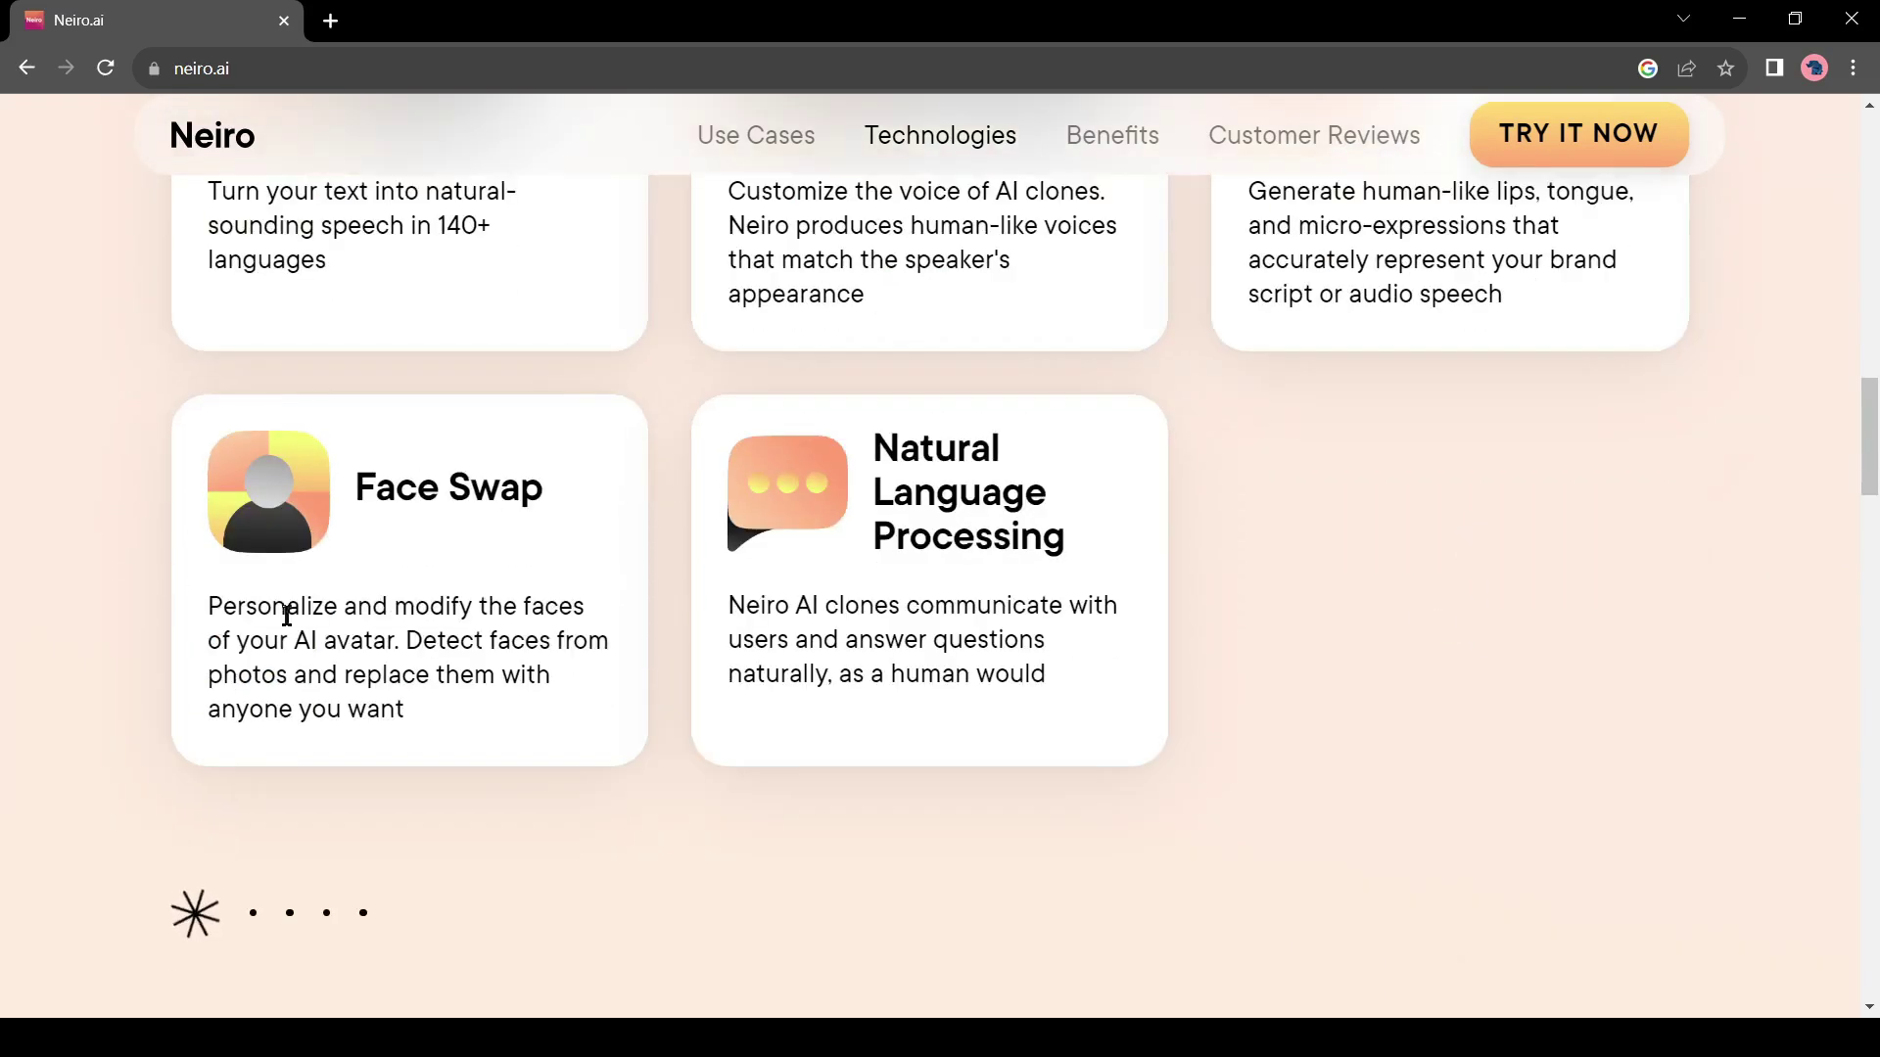
scroll(491, 560, "down", 8)
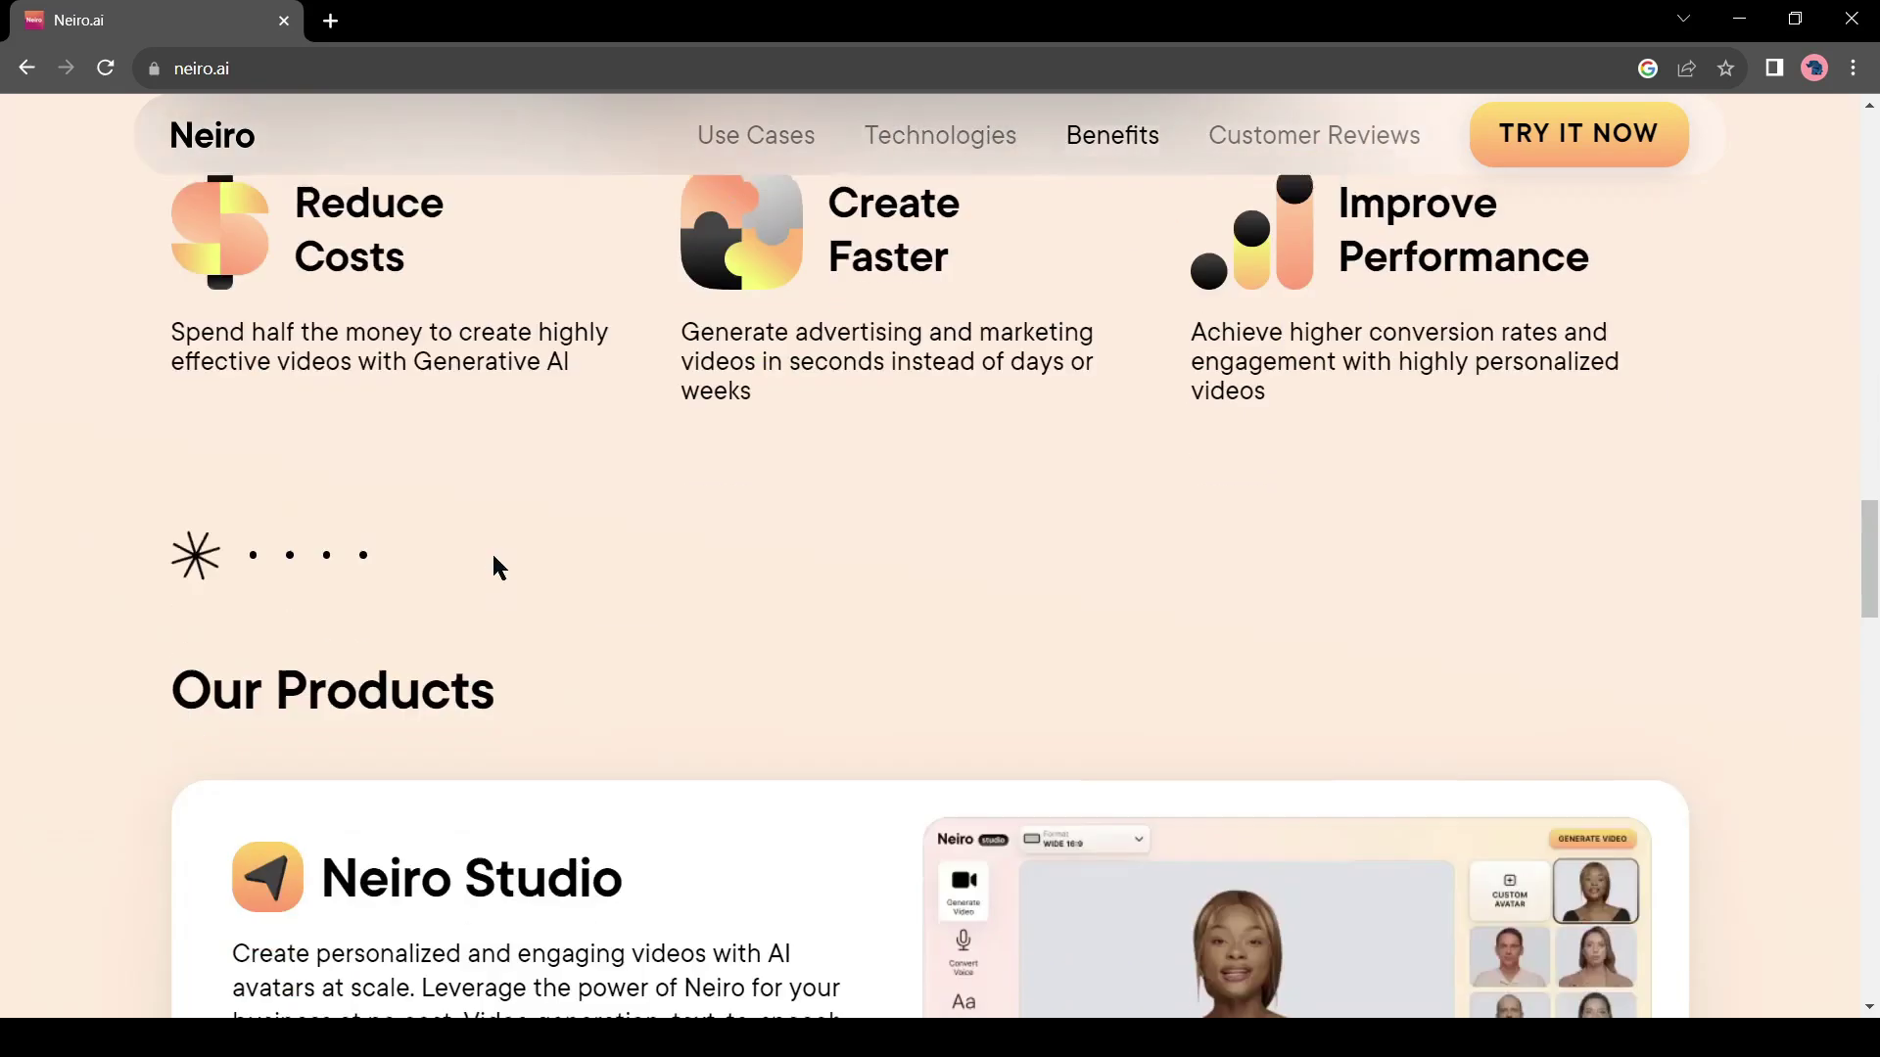
scroll(493, 558, "down", 3)
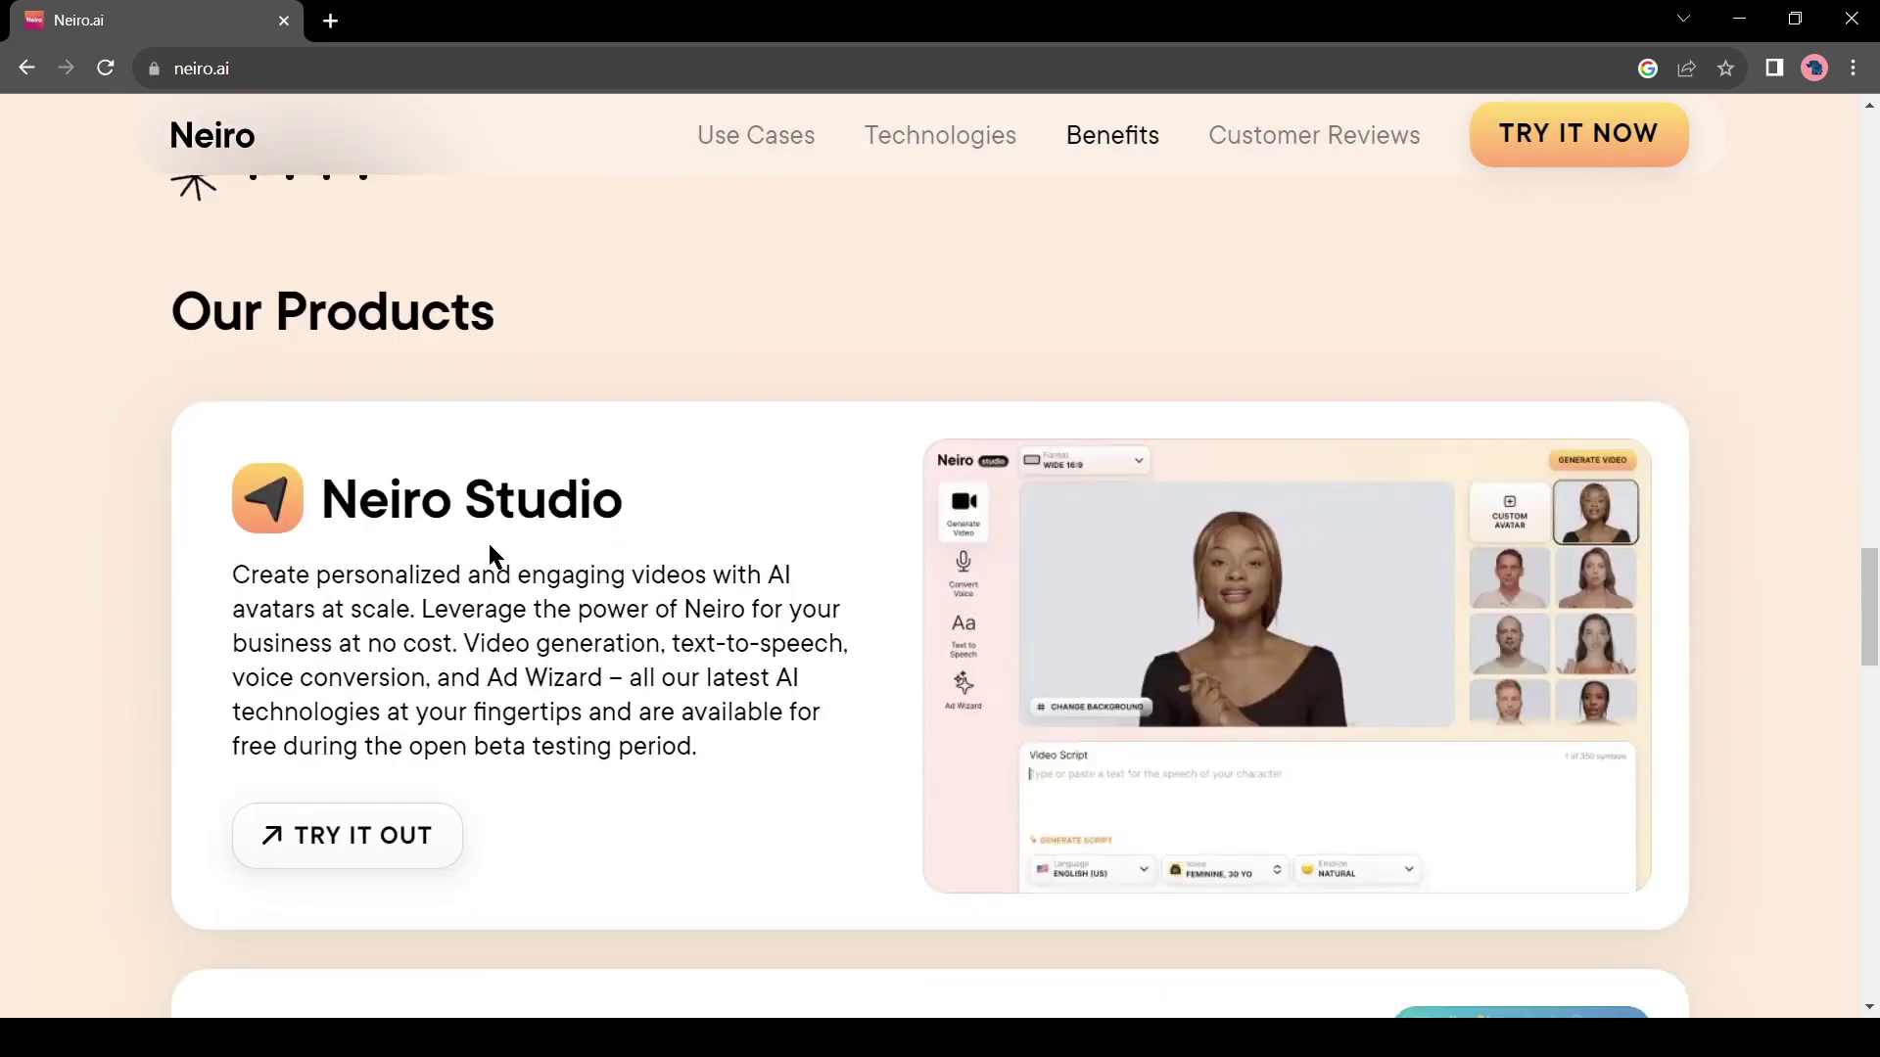
scroll(489, 543, "down", 5)
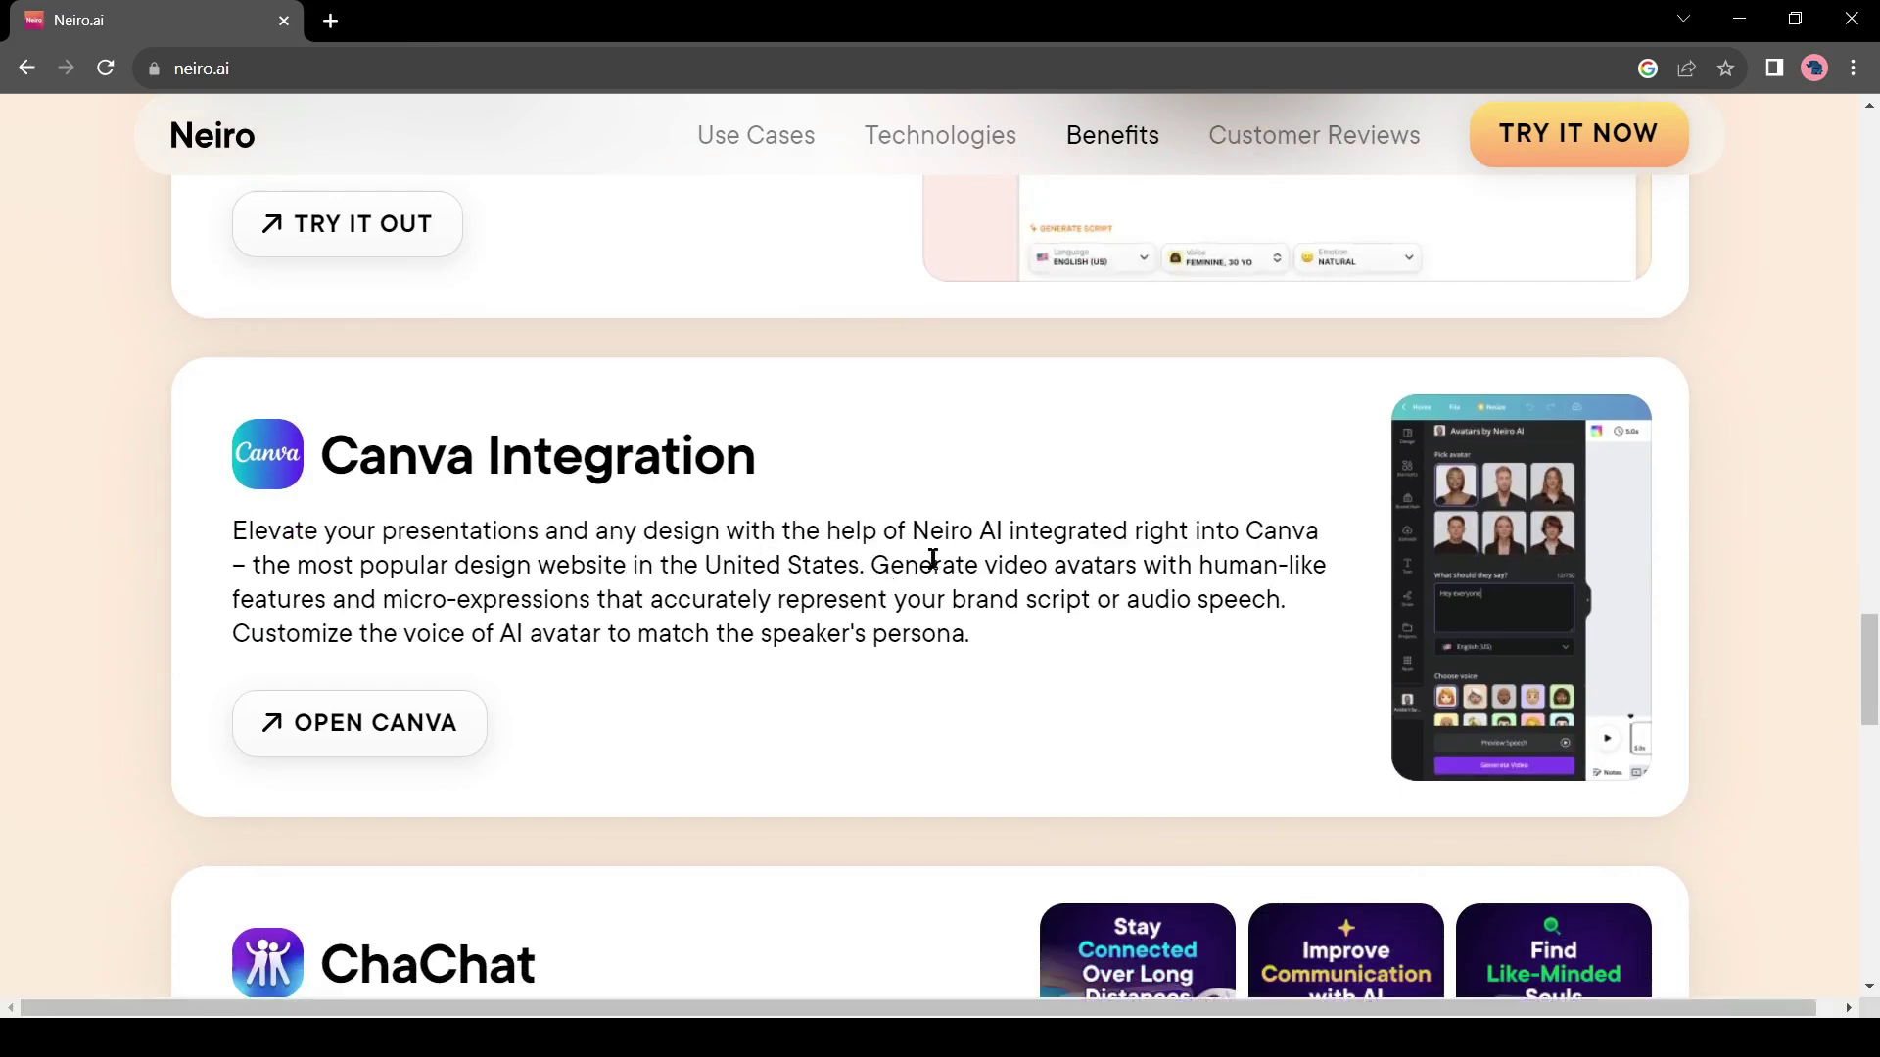
scroll(842, 560, "up", 2)
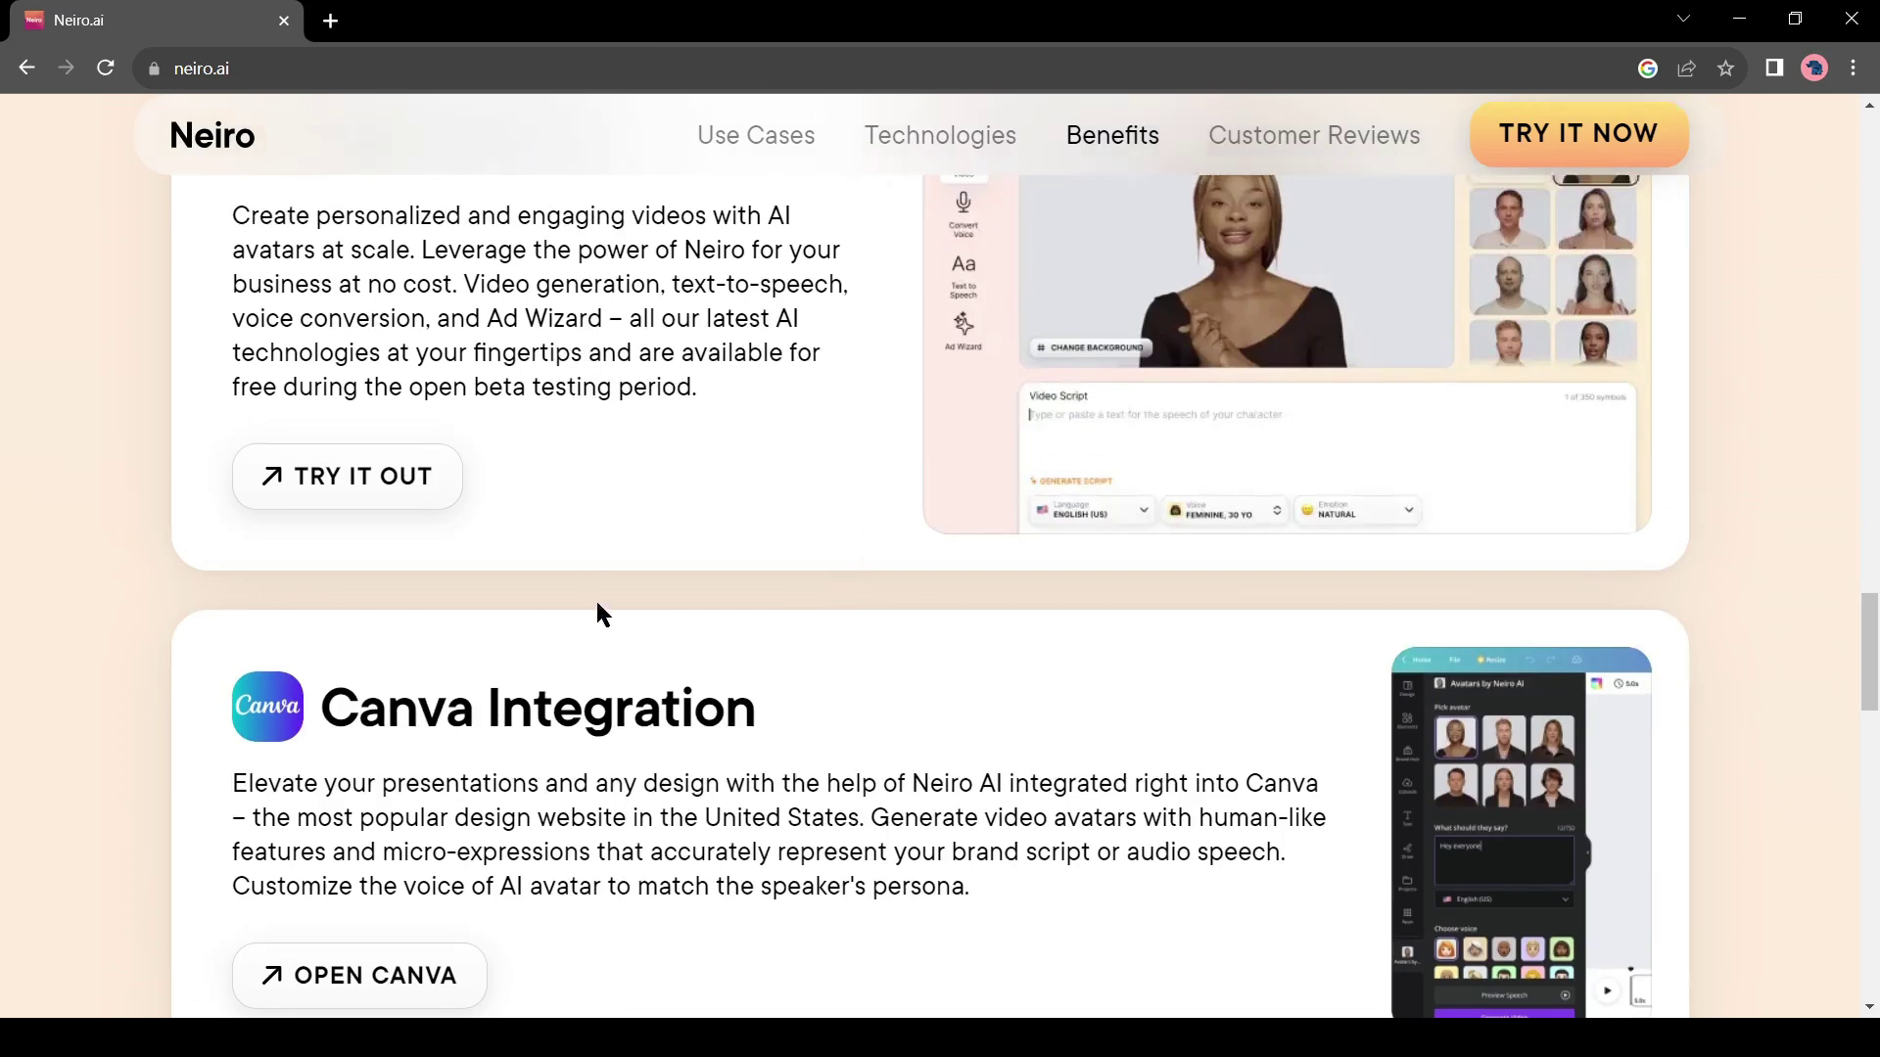
scroll(596, 601, "up", 1)
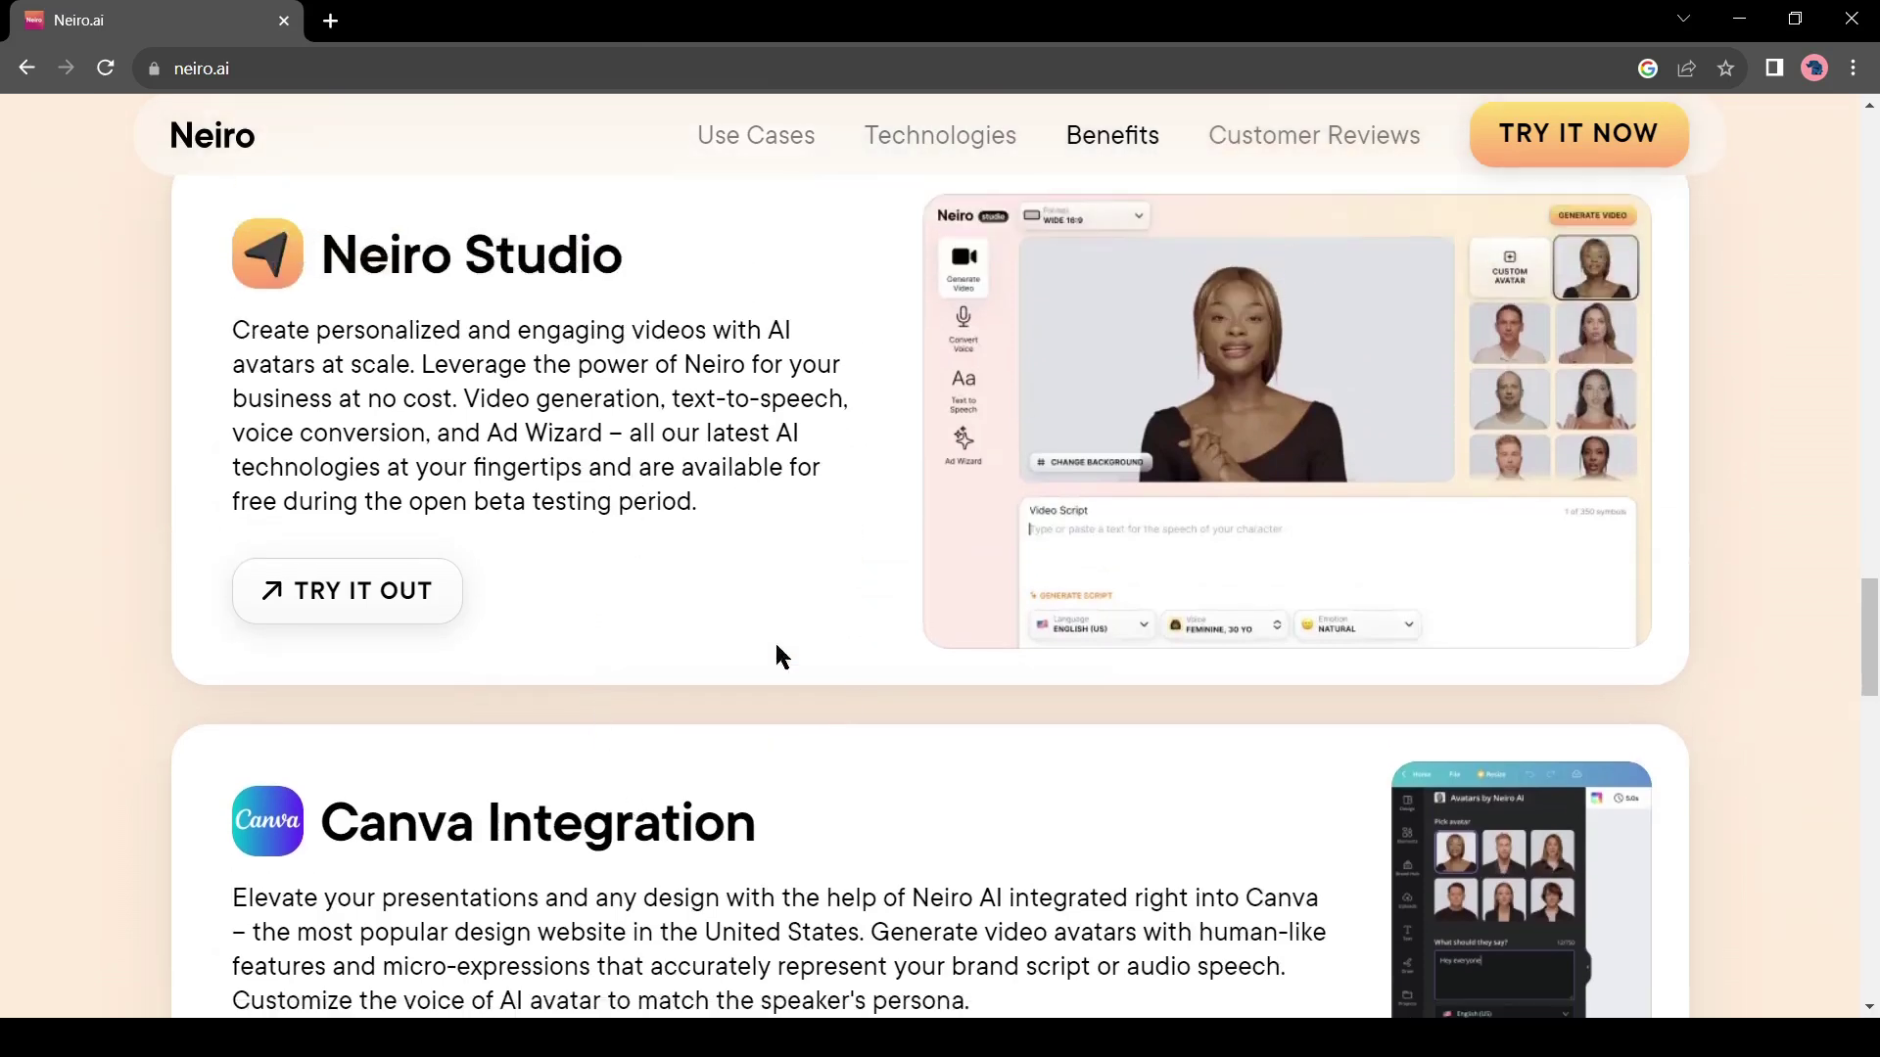
Open Neiro Studio's Generate Video editor in a new tab and browse the avatar gallery.
left_click(402, 591)
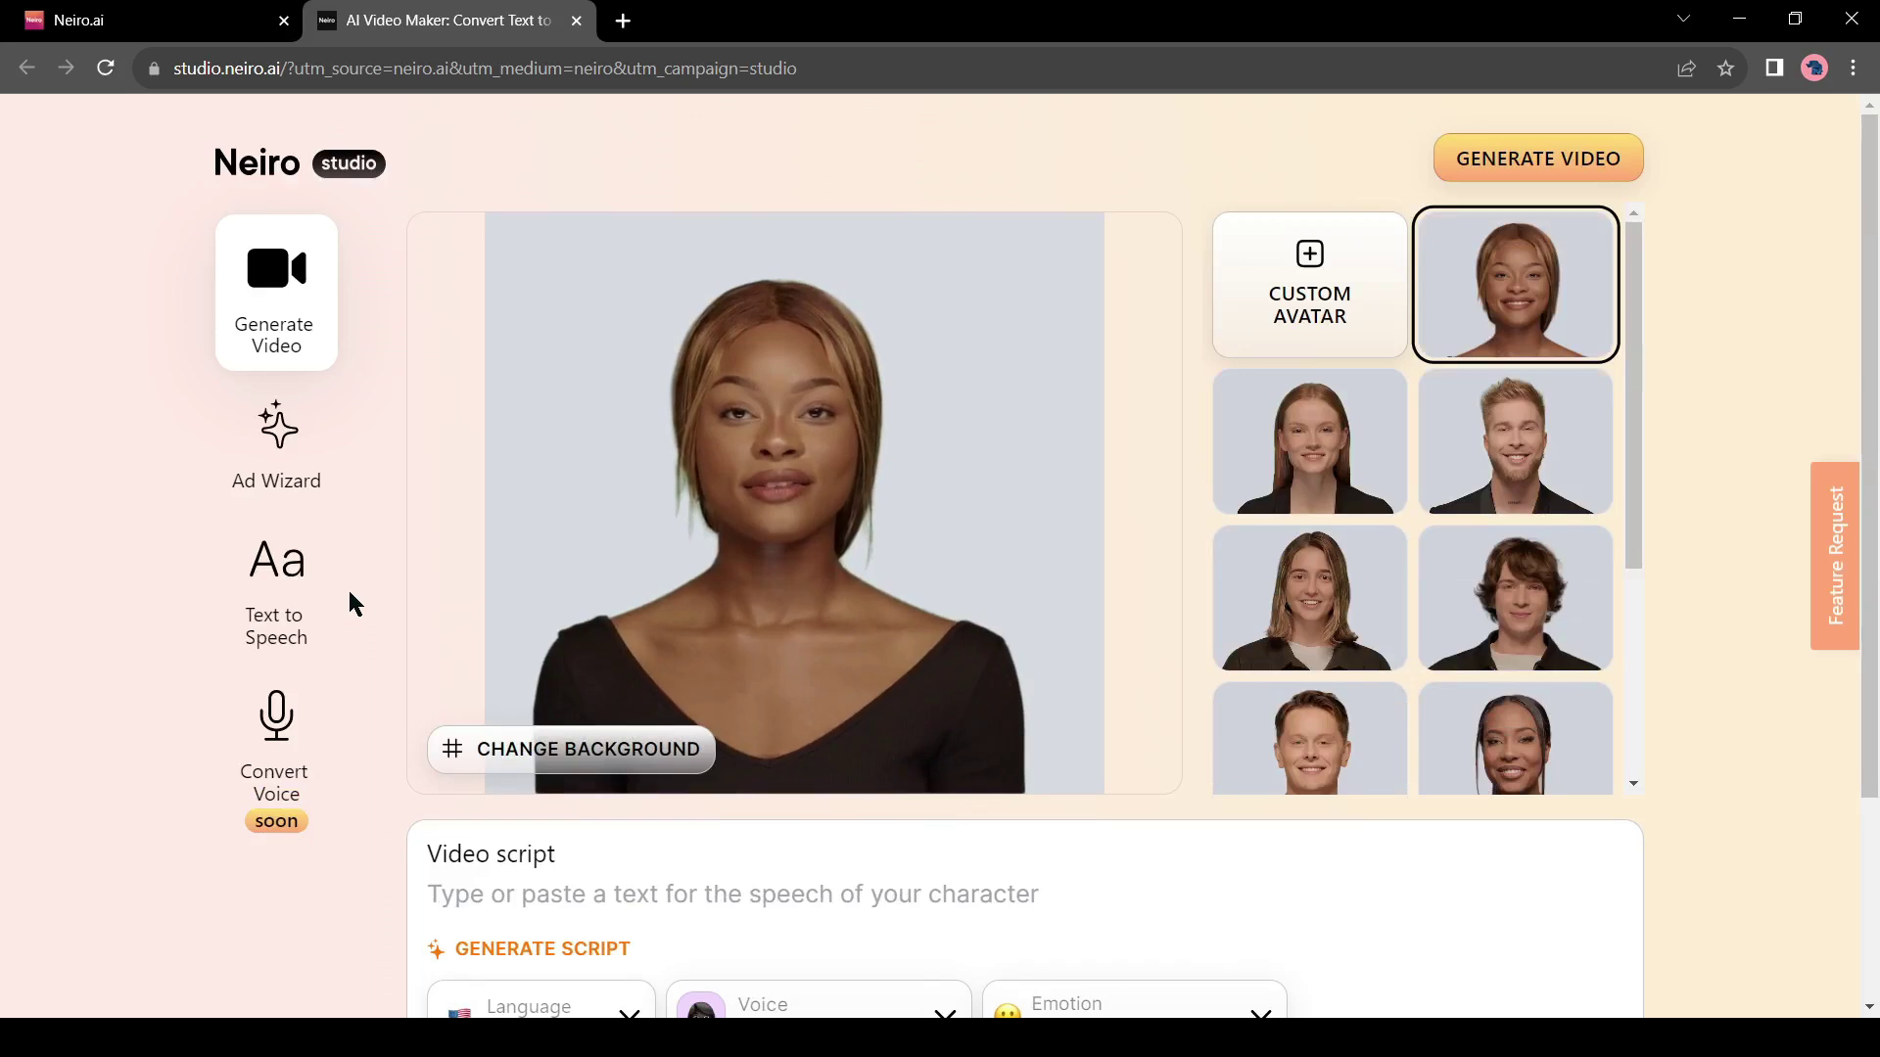
scroll(1460, 512, "down", 5)
scroll(1738, 434, "up", 5)
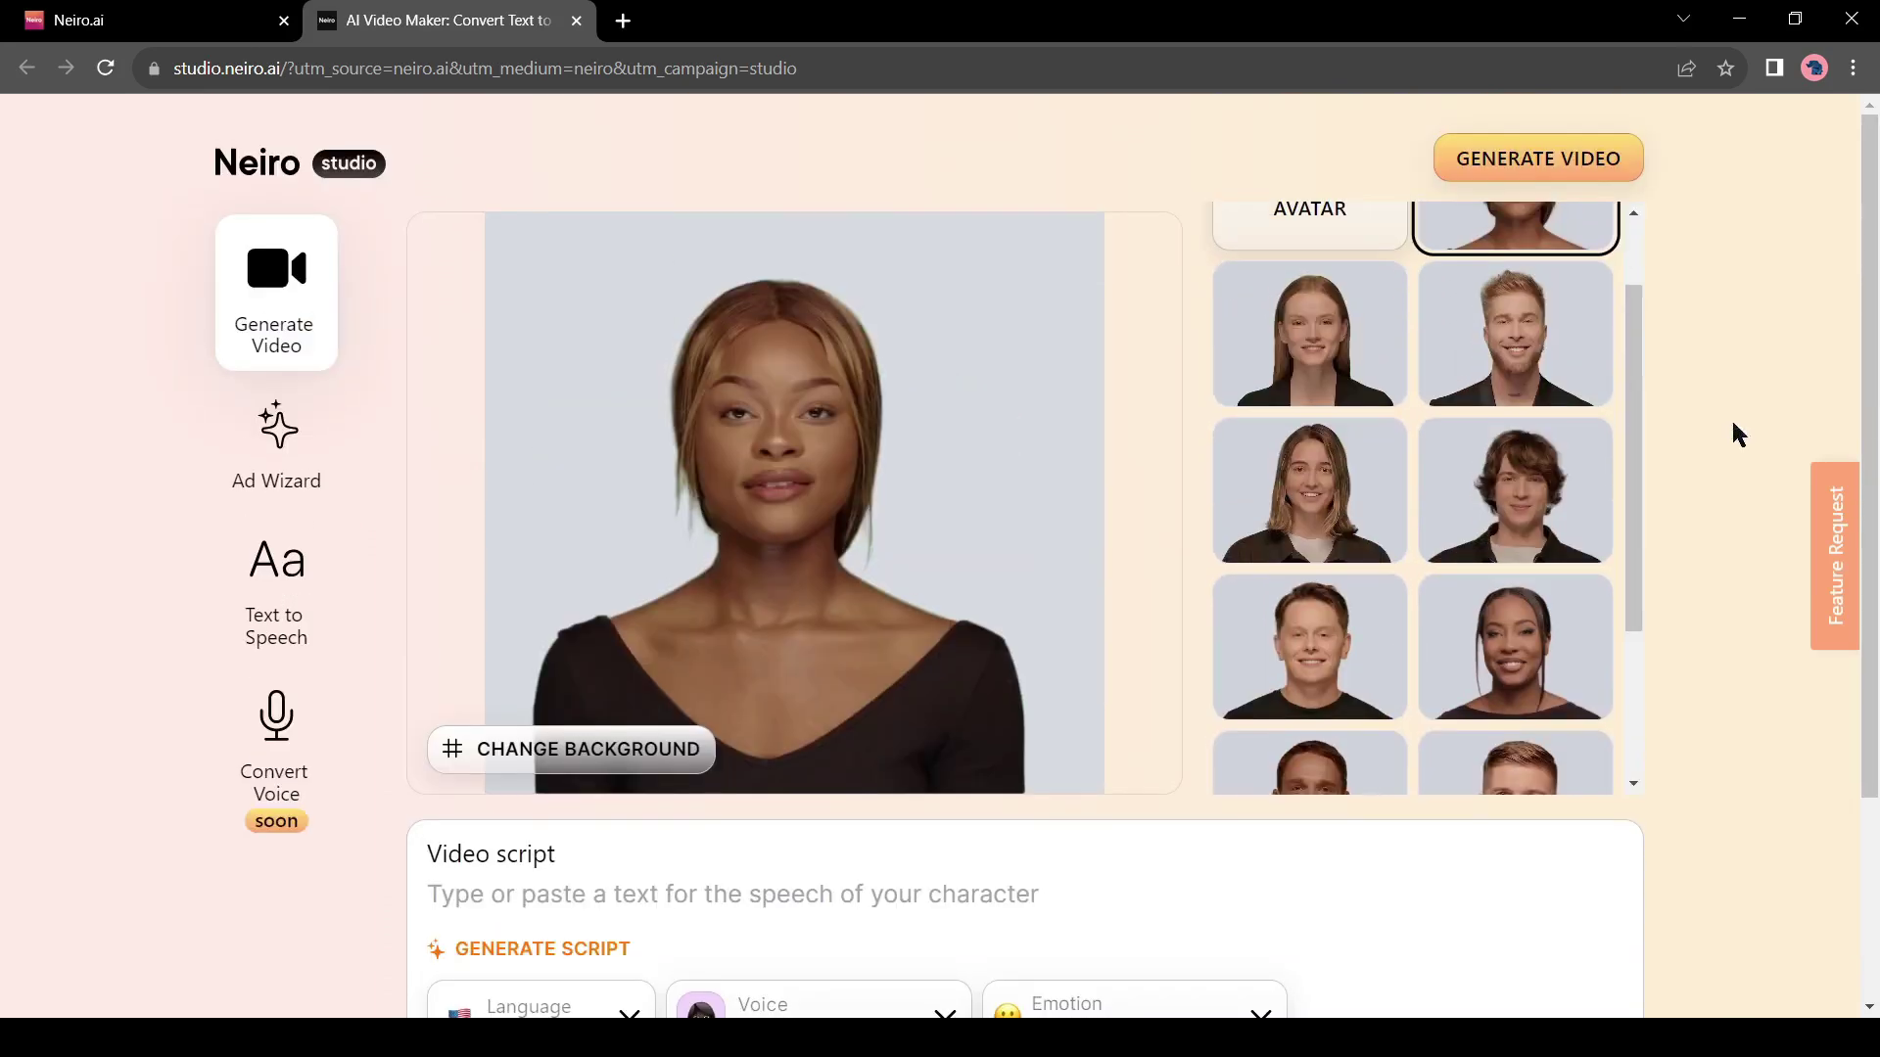
scroll(1351, 495, "up", 2)
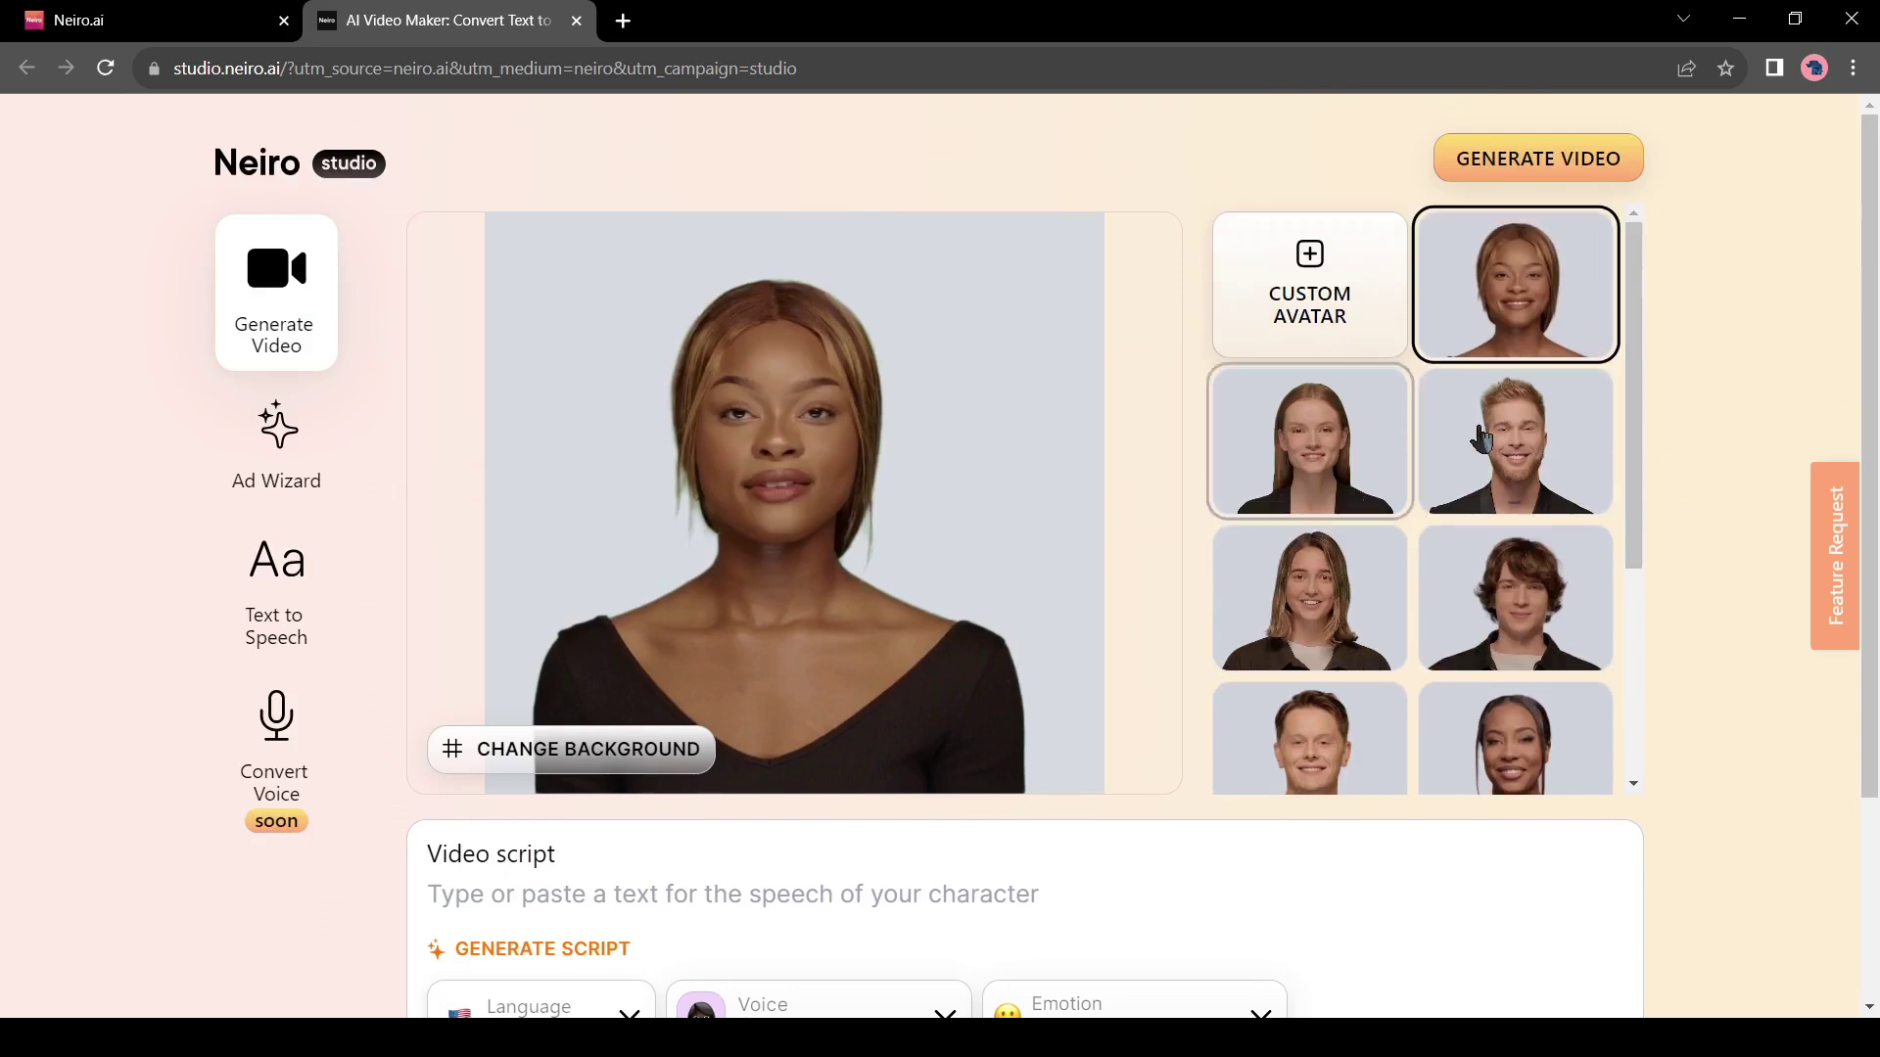
Submit a custom avatar request with your contact e-mail, then open Book a Call from the reply.
left_click(1295, 315)
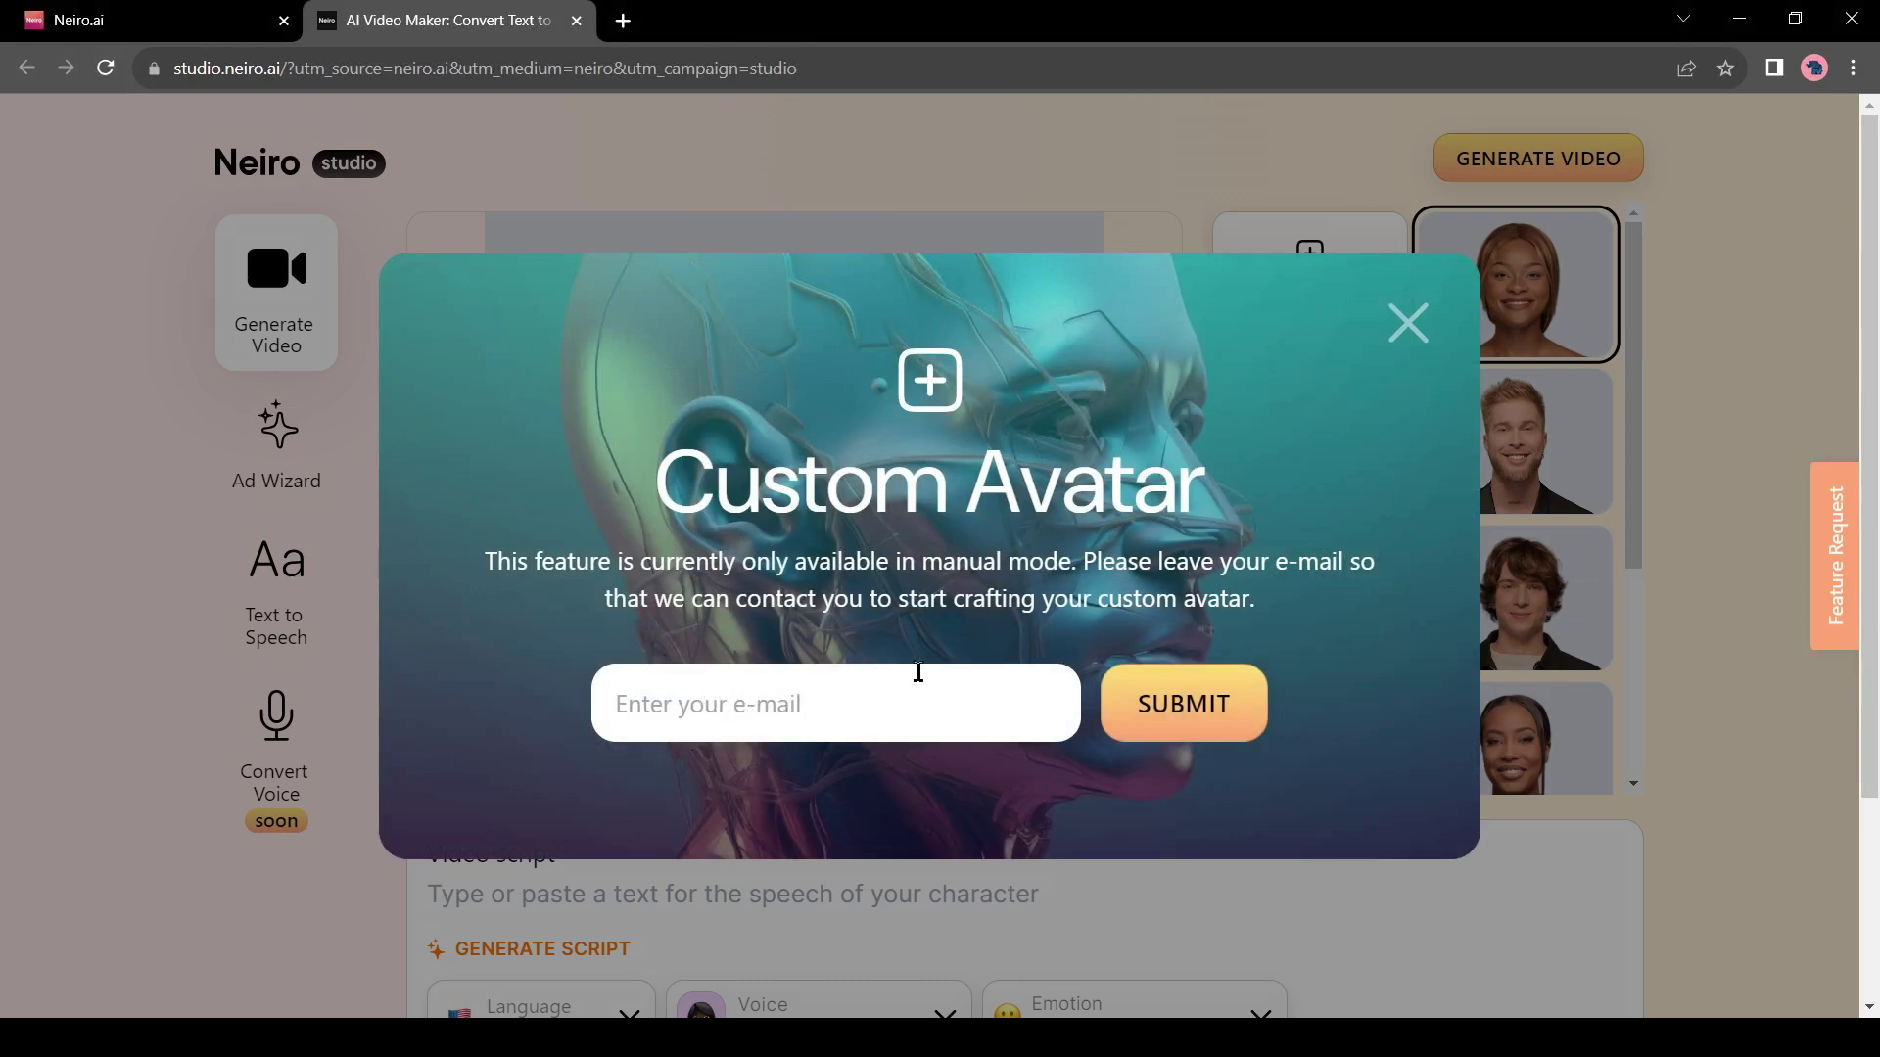
left_click(840, 726)
type("ai")
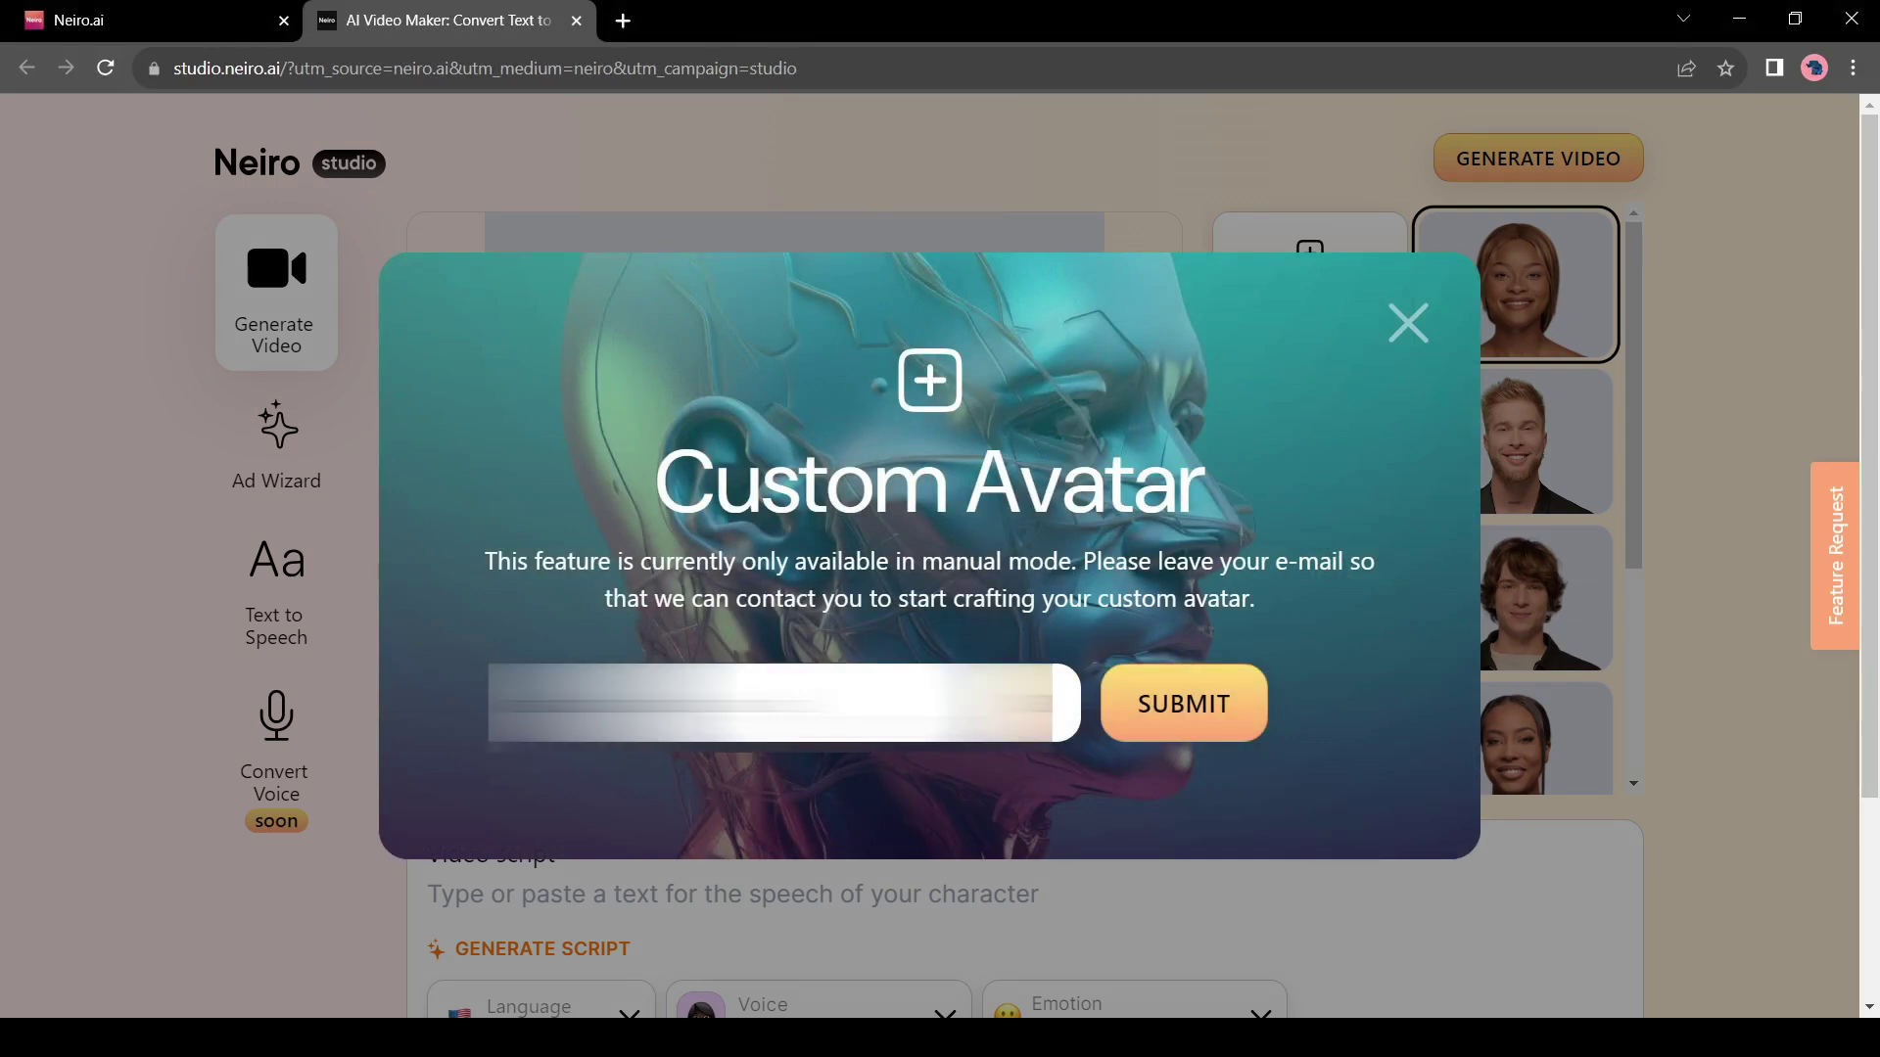
left_click(1201, 727)
left_click(1201, 727)
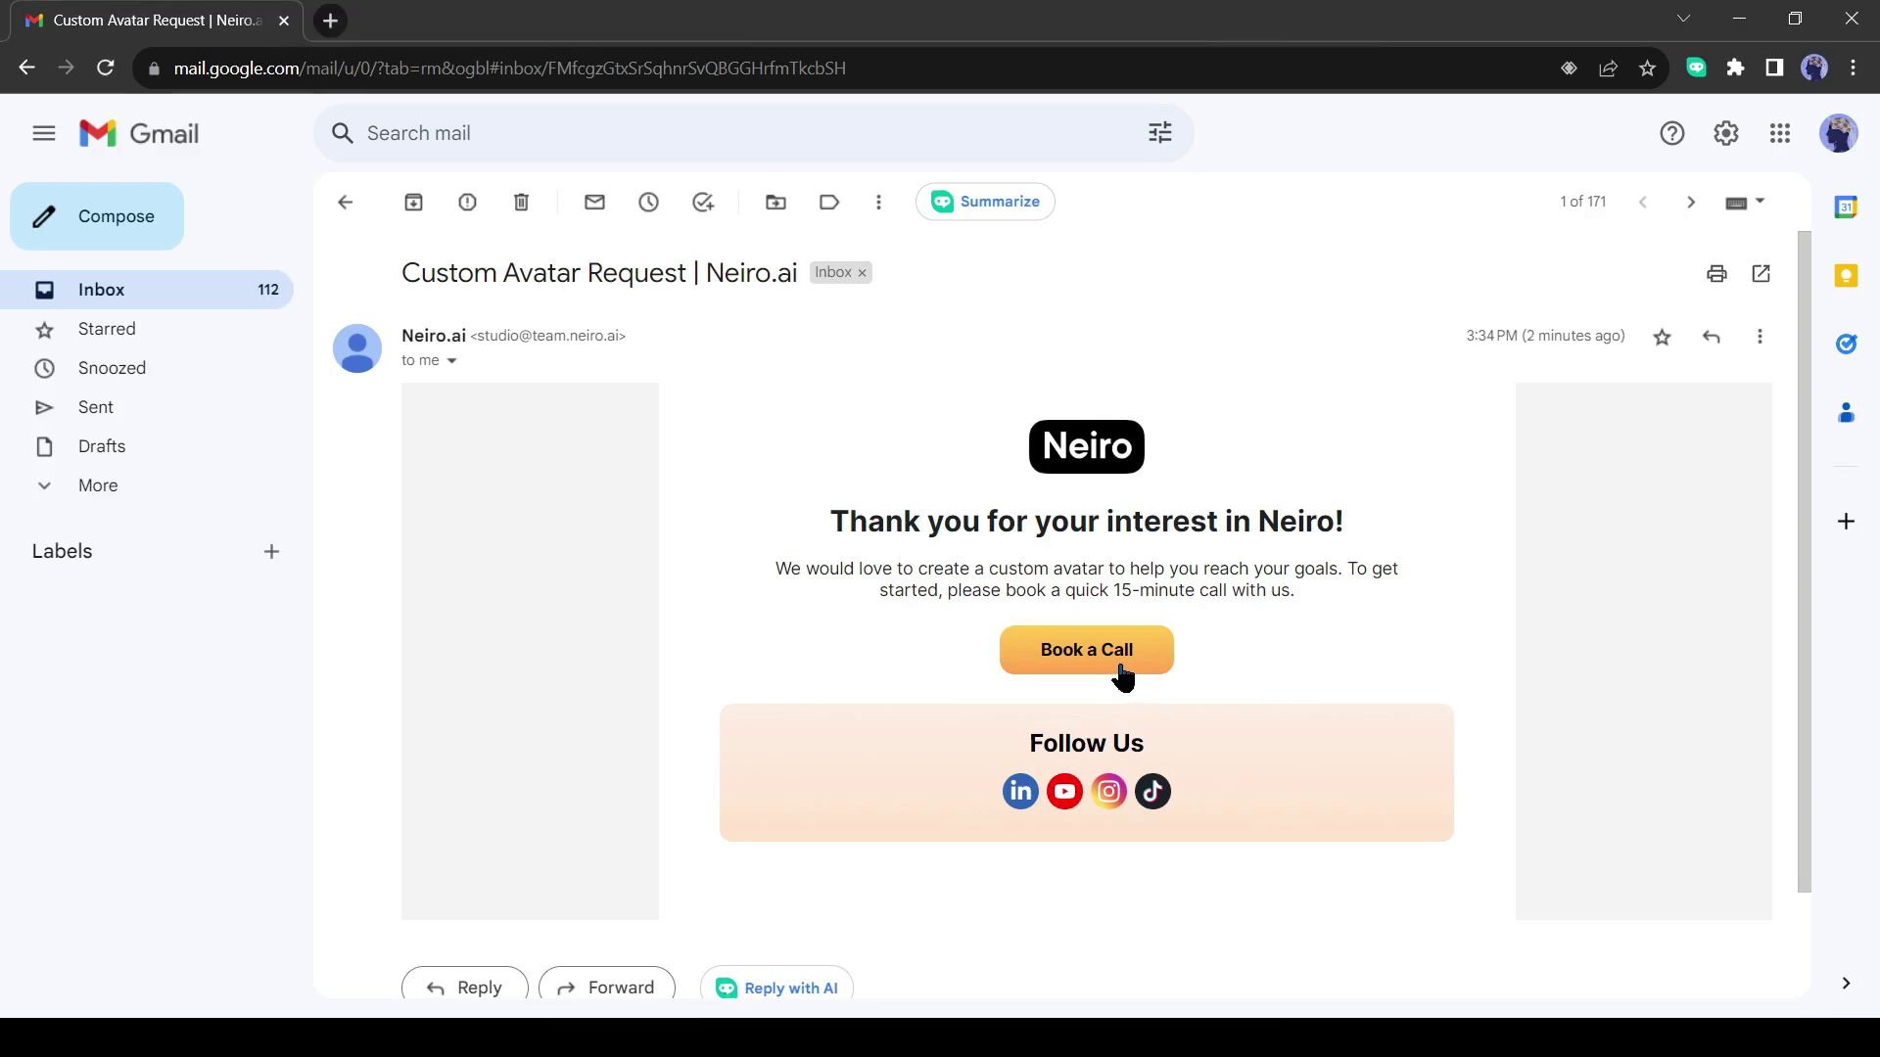
left_click(1121, 669)
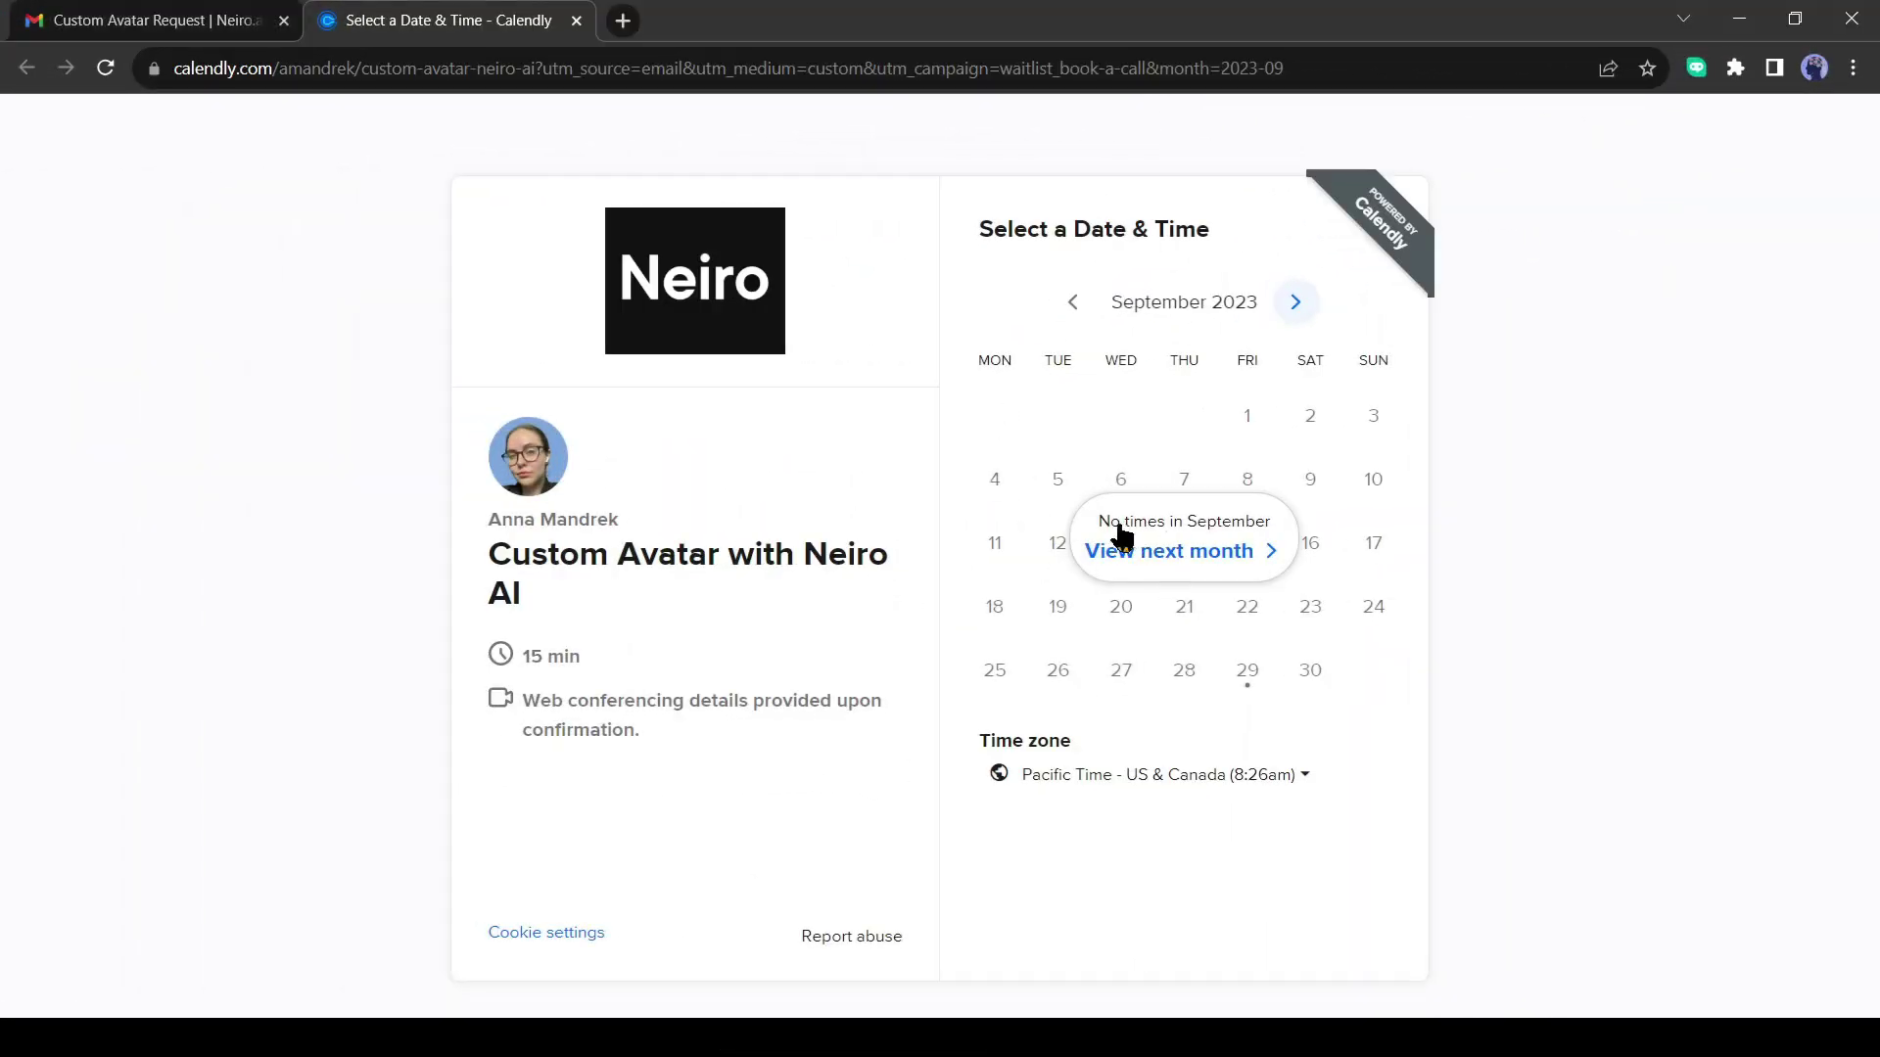
Book the Neiro AI call for Monday, October 2 at 2:05am and continue to details.
left_click(1191, 554)
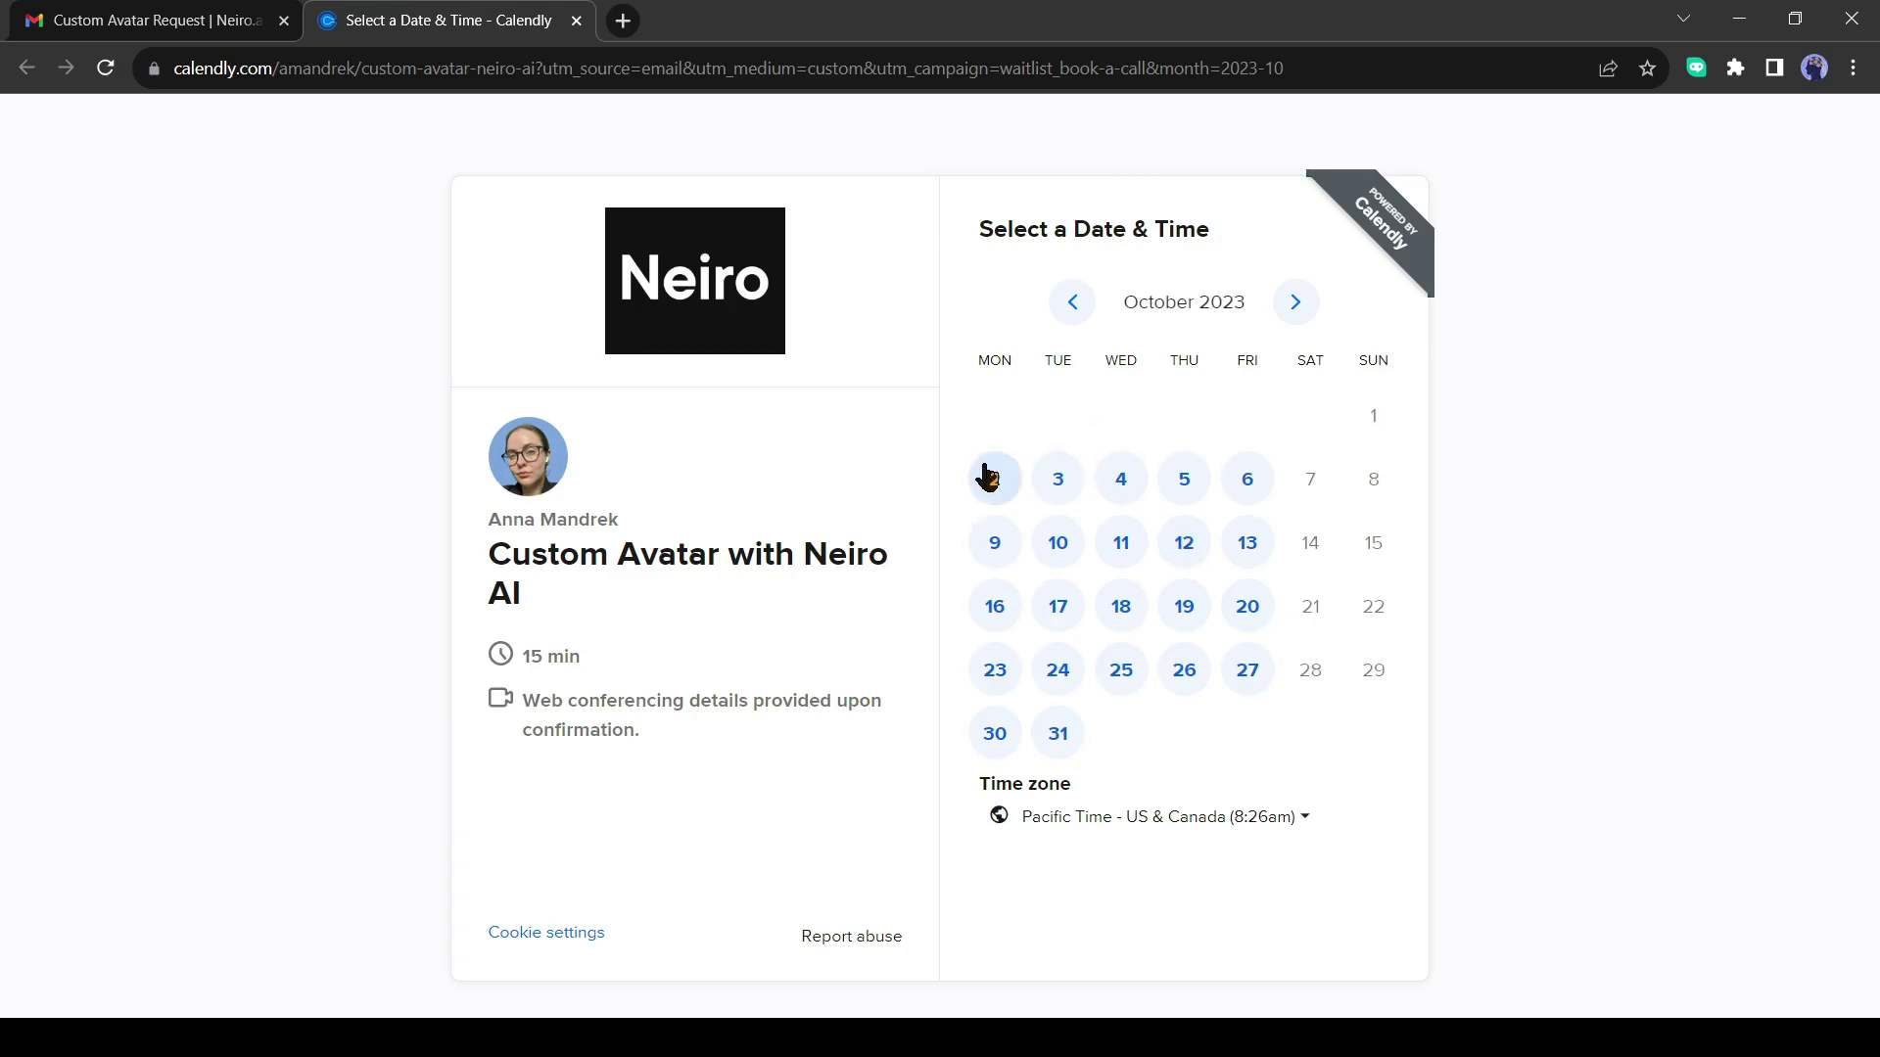
left_click(985, 478)
left_click(1354, 396)
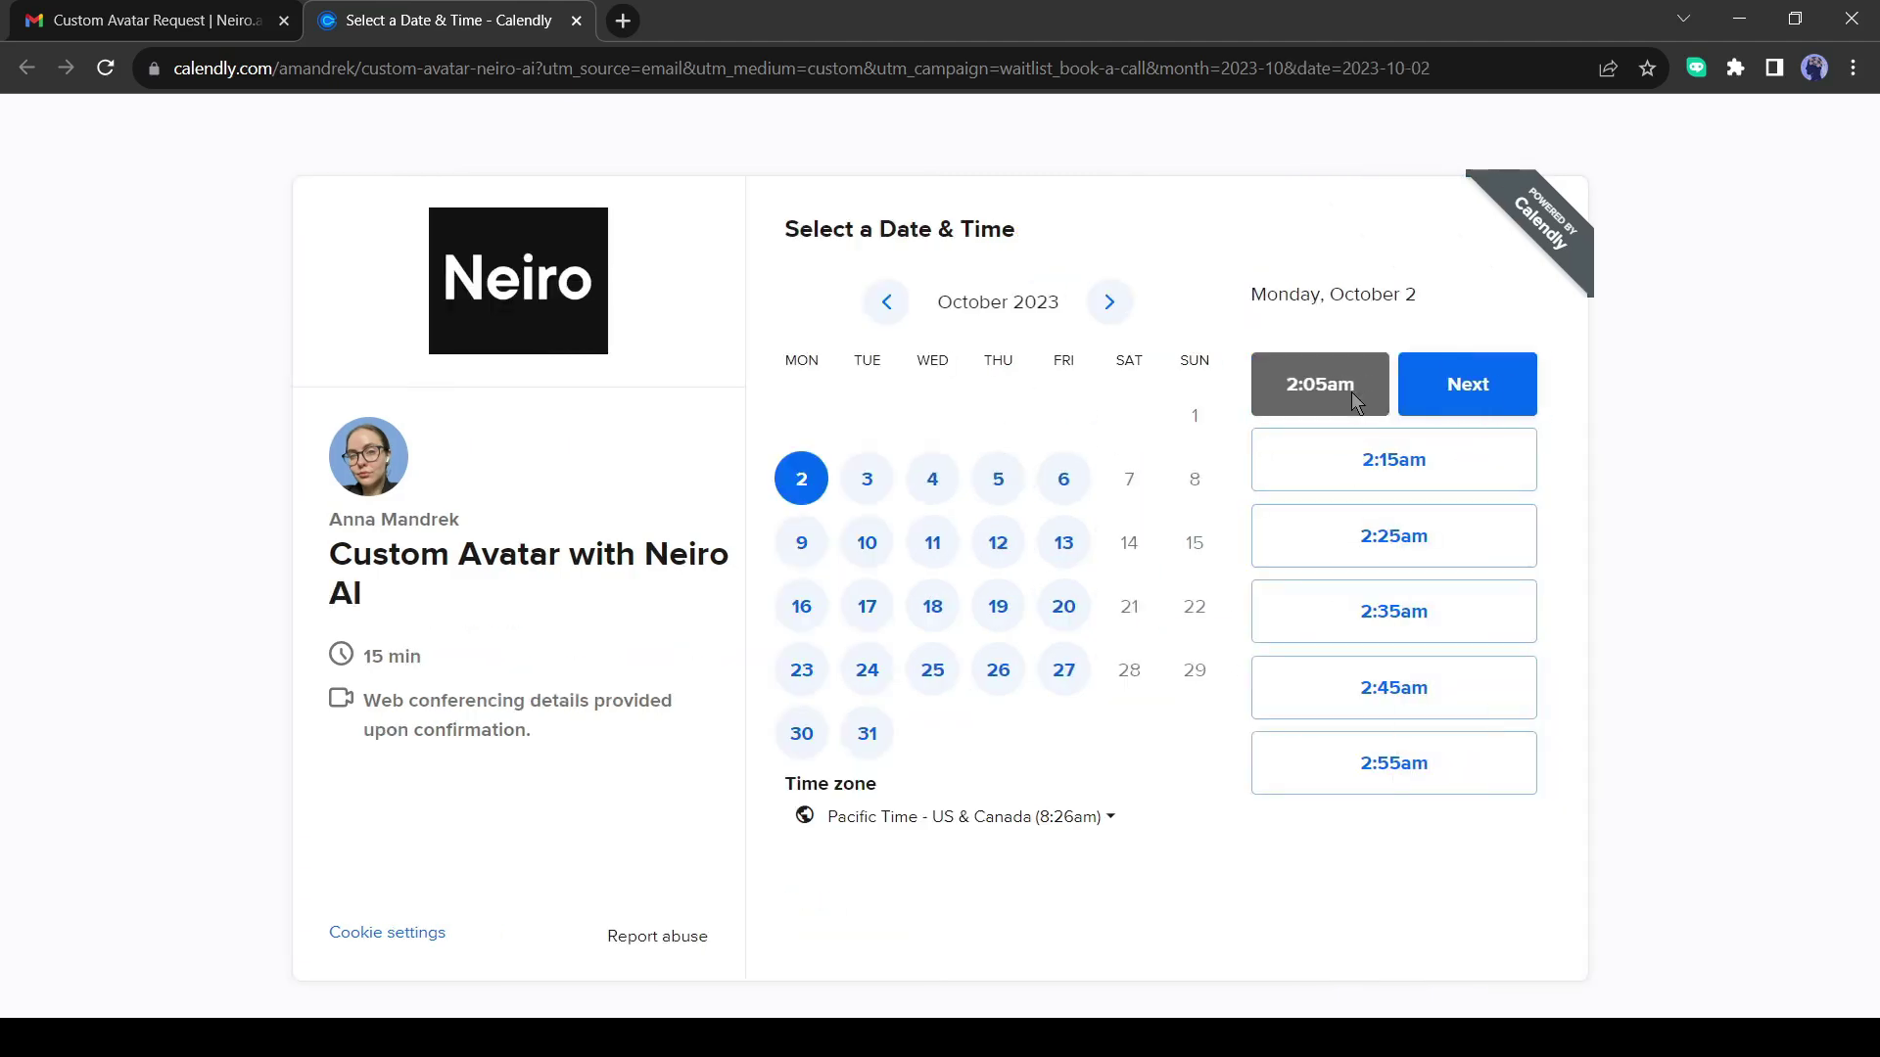
left_click(1468, 396)
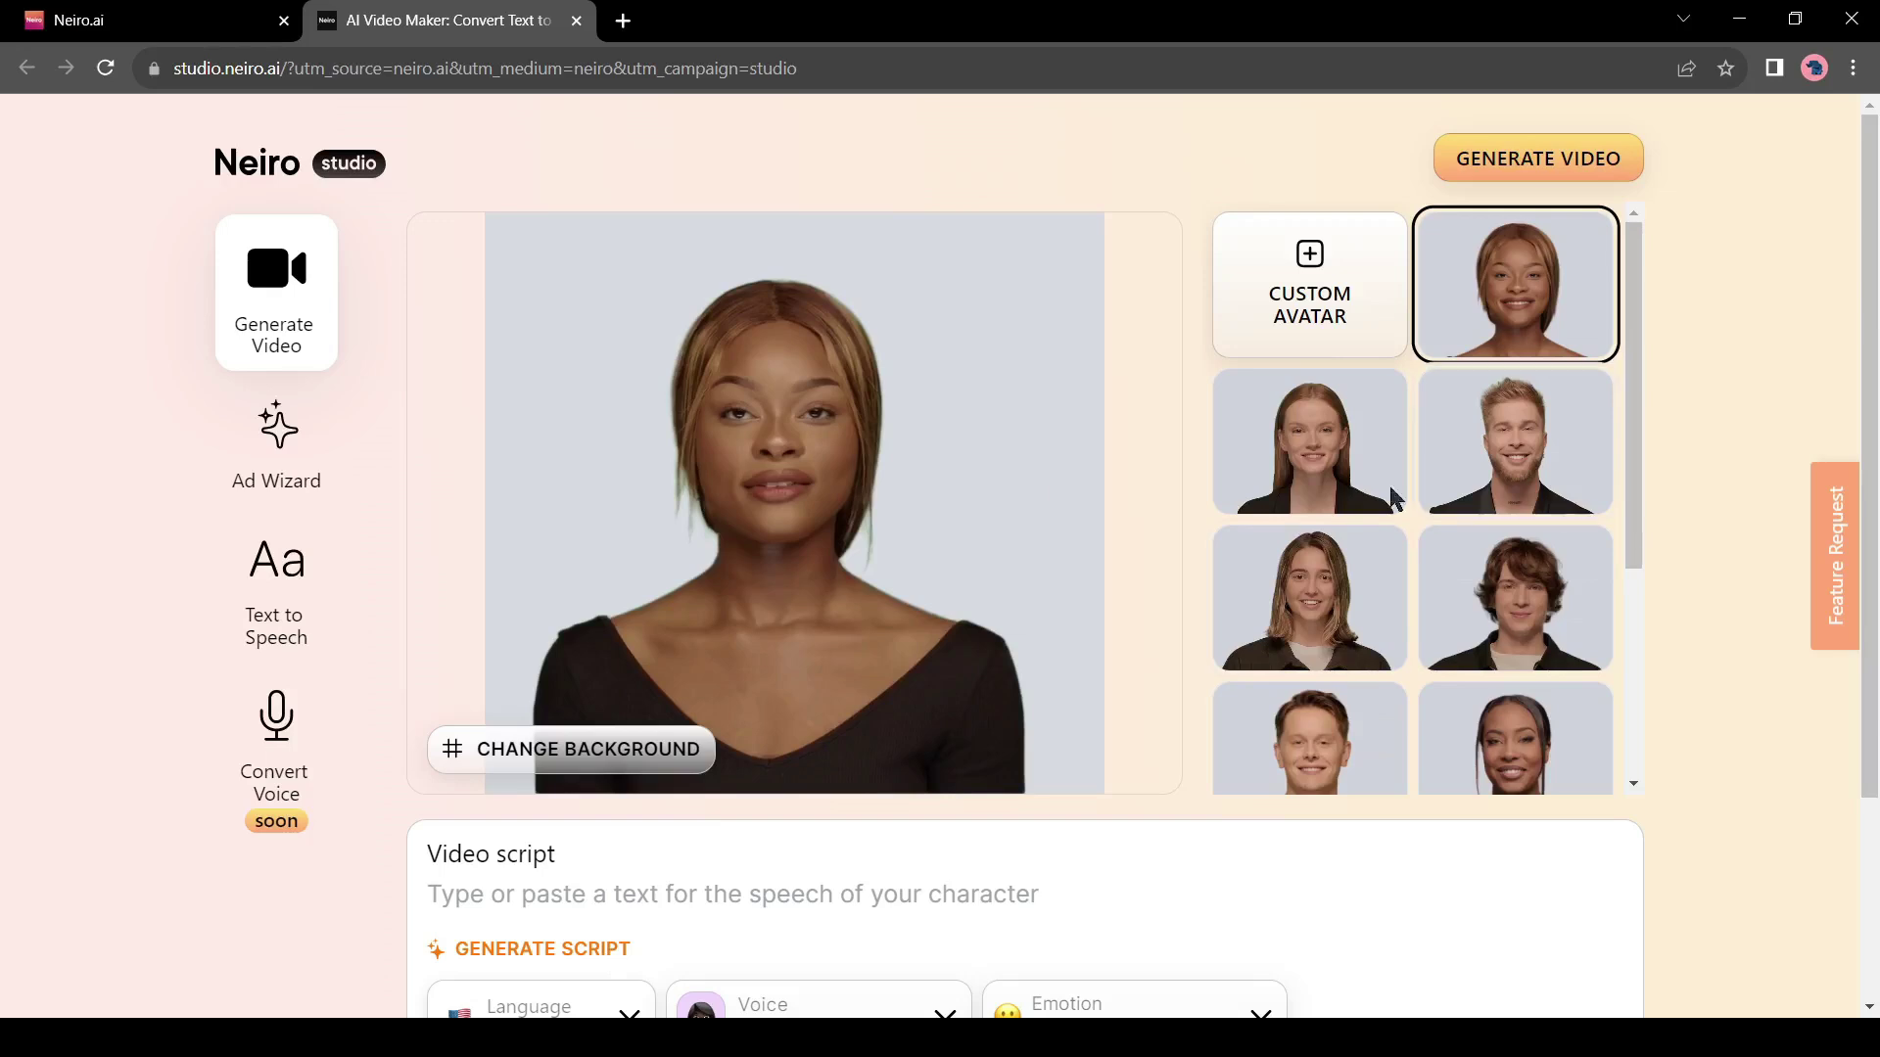
Make the brown-haired young male avatar the presenter and bring up the background picker.
scroll(1036, 479, "down", 2)
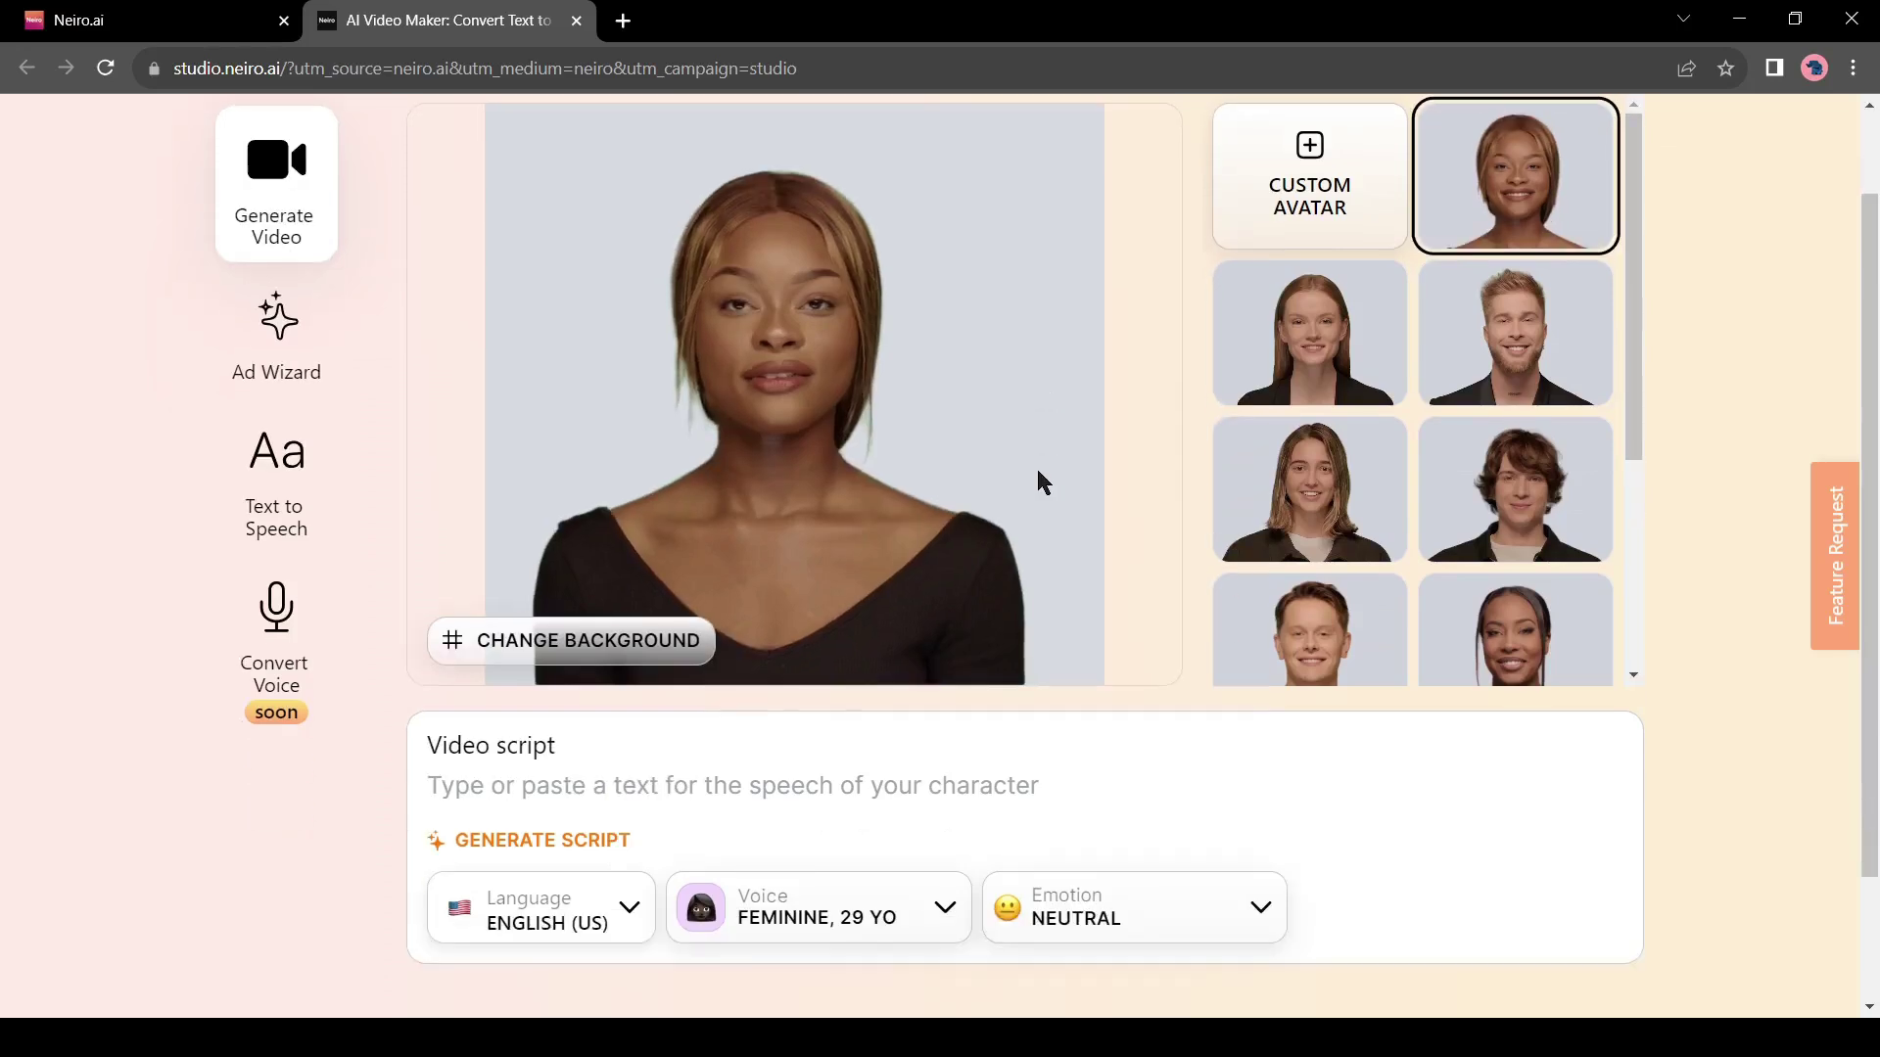
scroll(1501, 372, "down", 6)
scroll(1753, 534, "up", 3)
scroll(1465, 558, "up", 2)
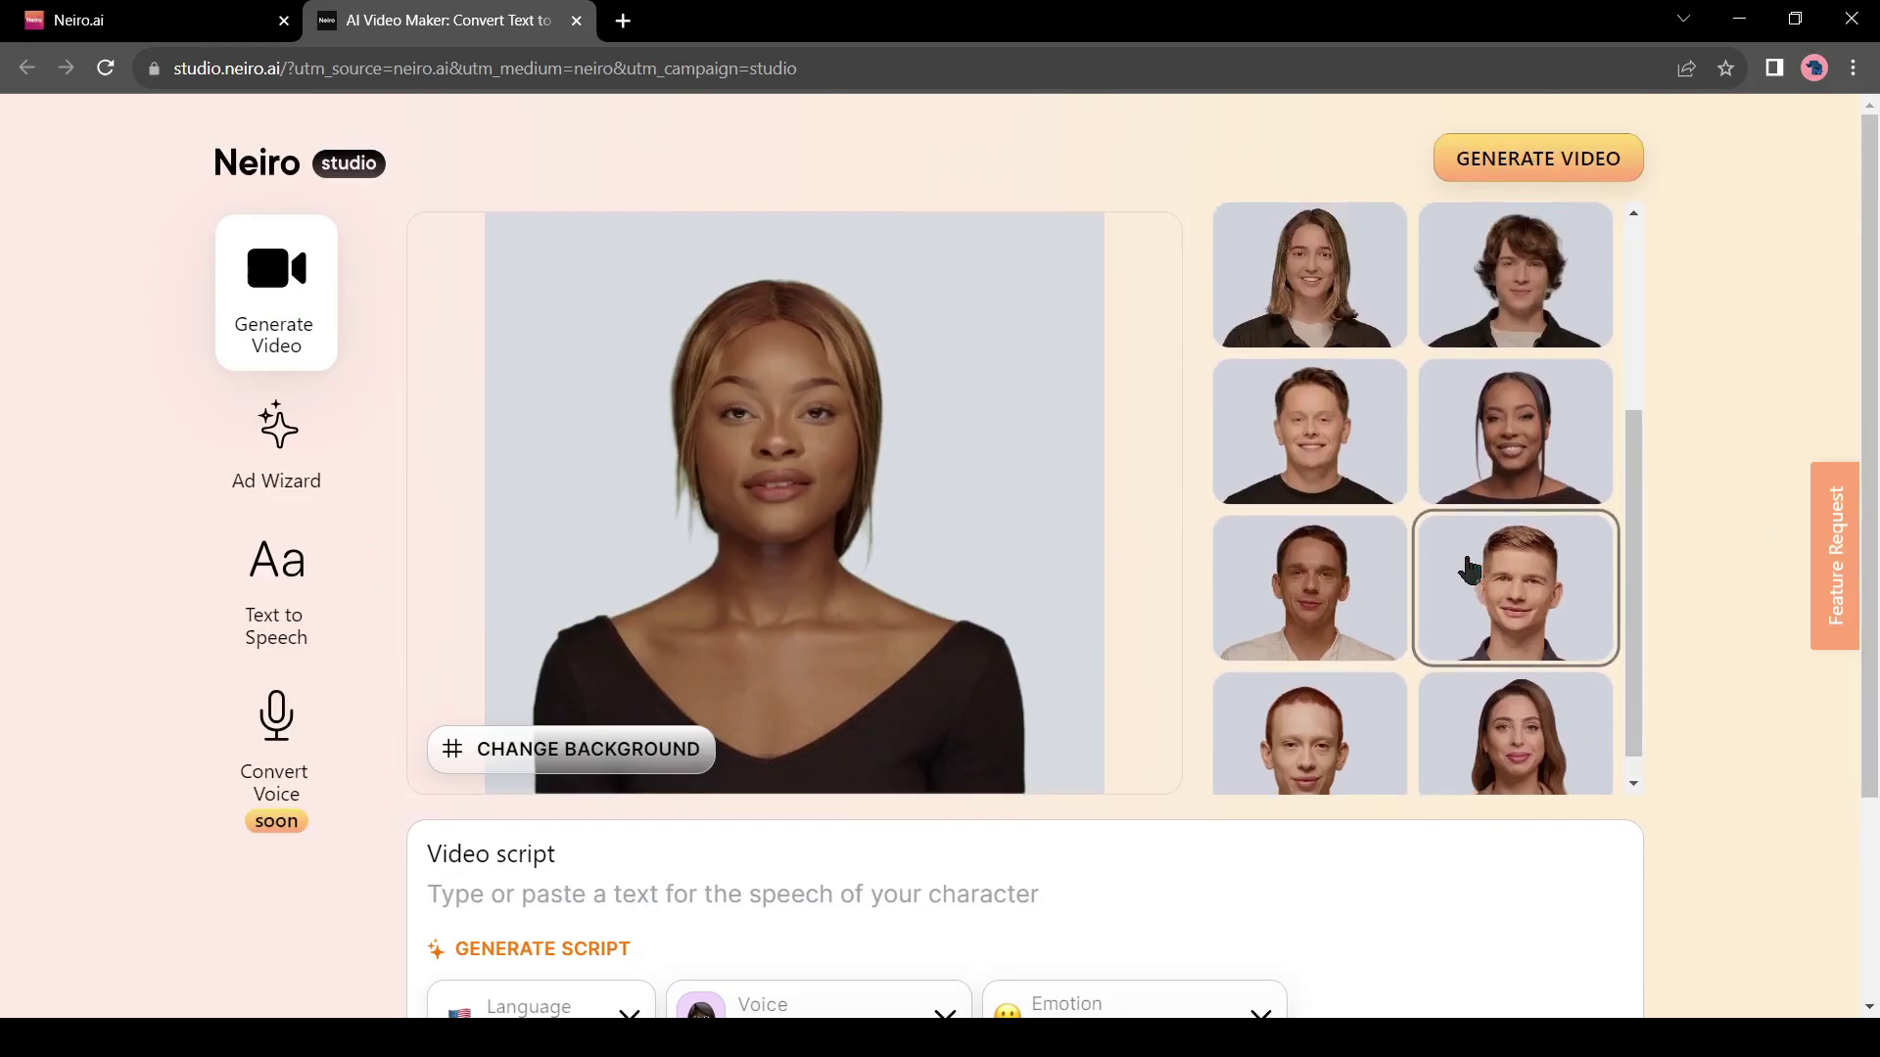
left_click(1498, 380)
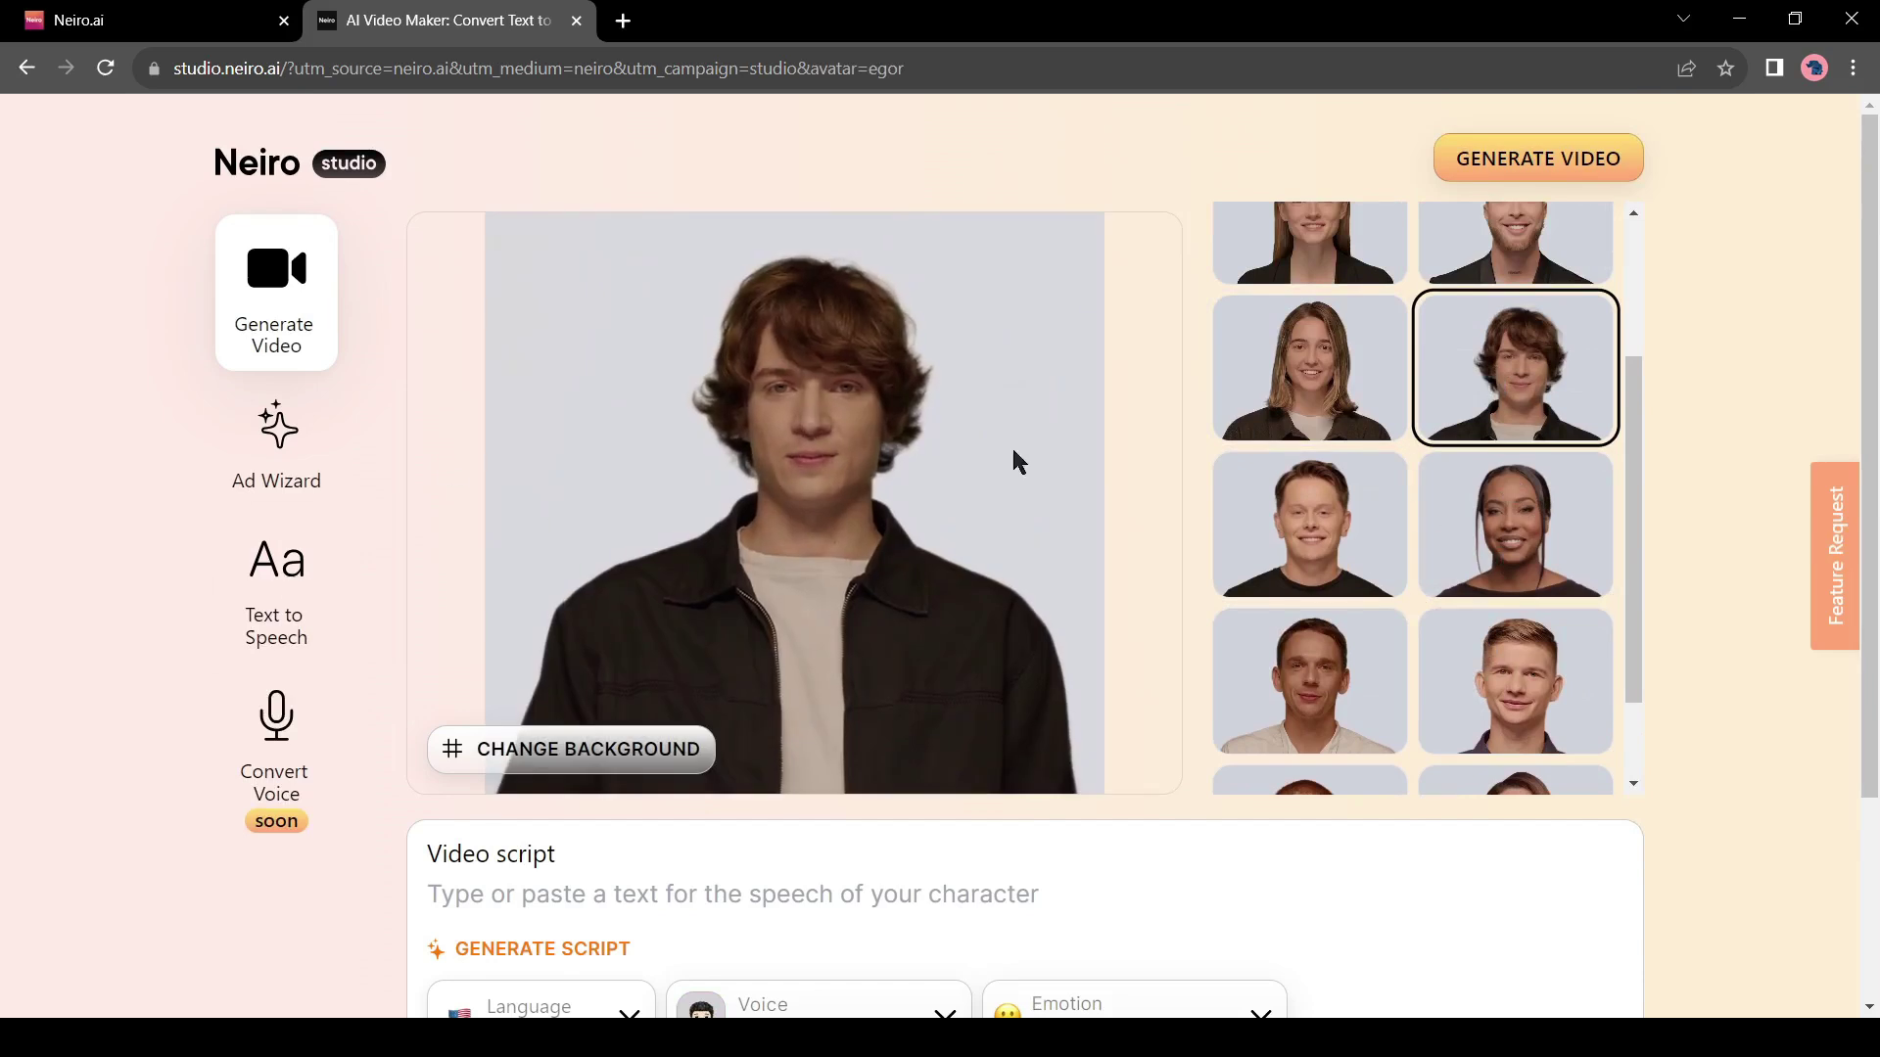
left_click(584, 746)
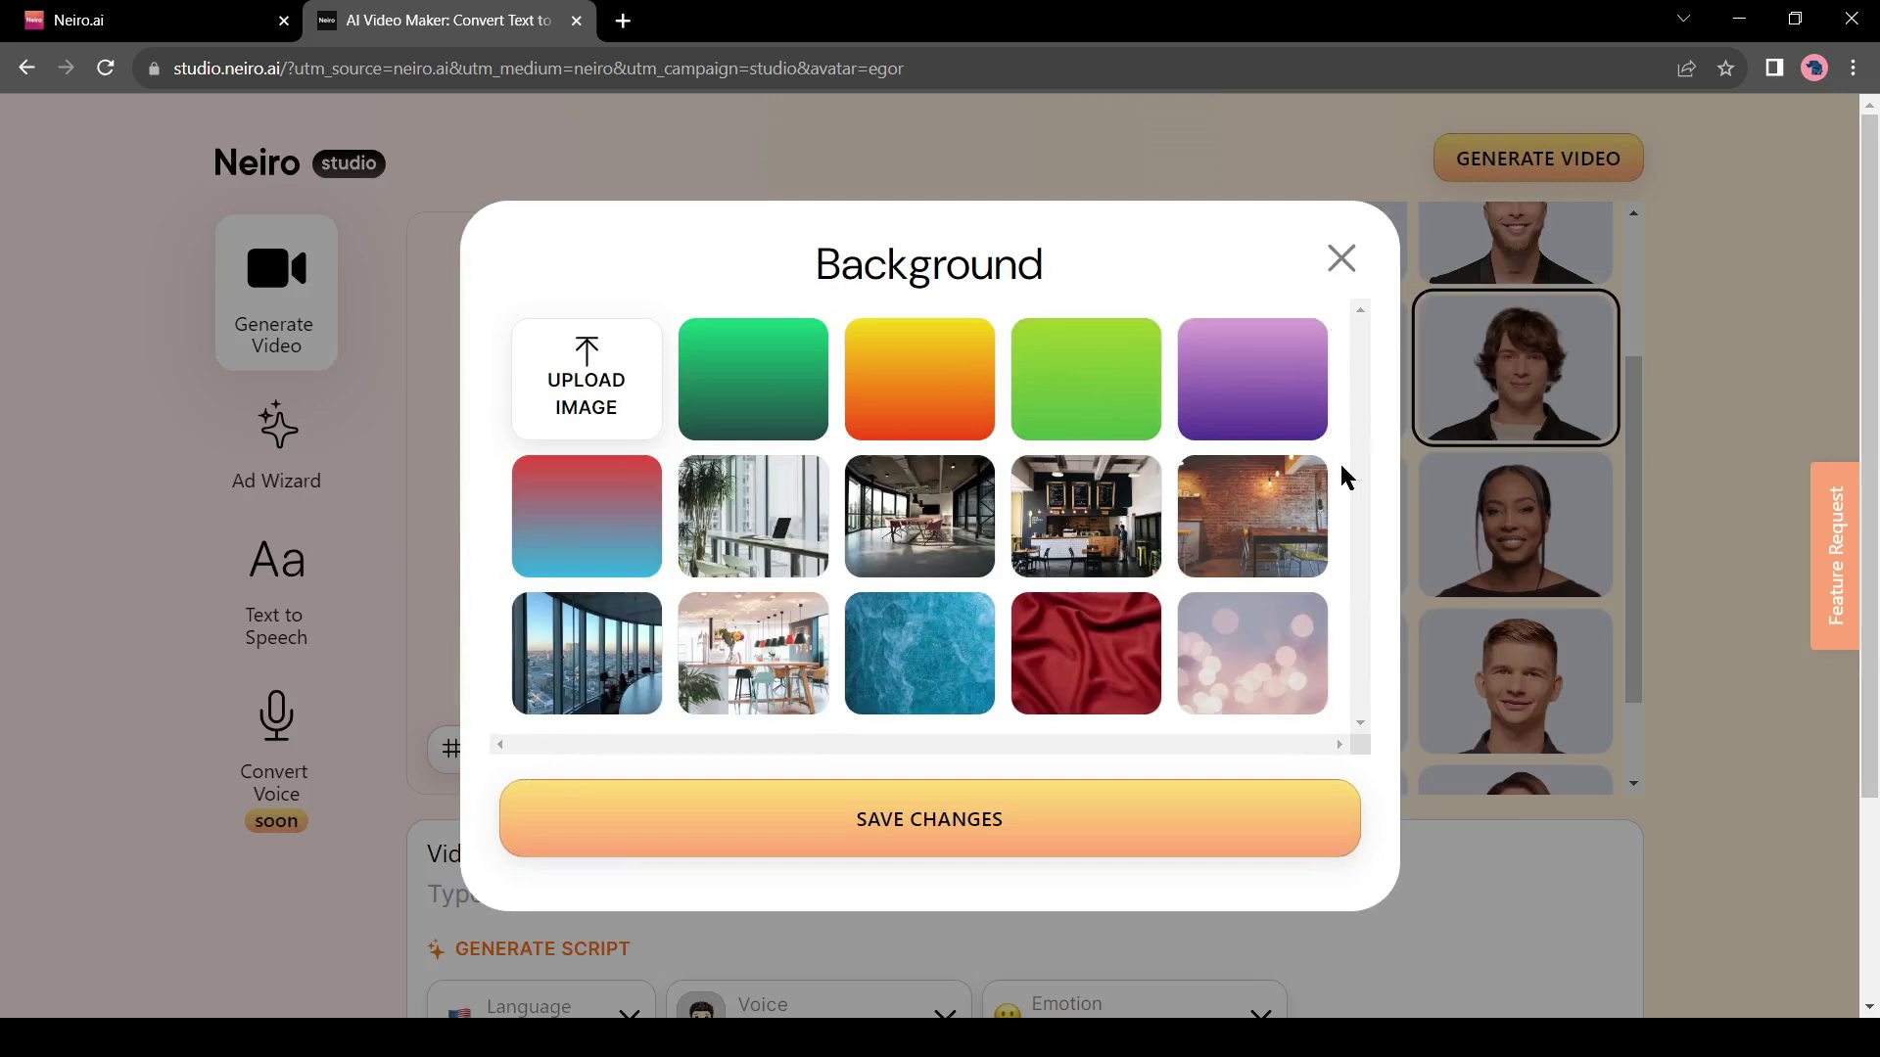
Choose the modern open-plan office photo as background instead of the green gradient.
scroll(1344, 479, "down", 1)
scroll(1077, 451, "up", 1)
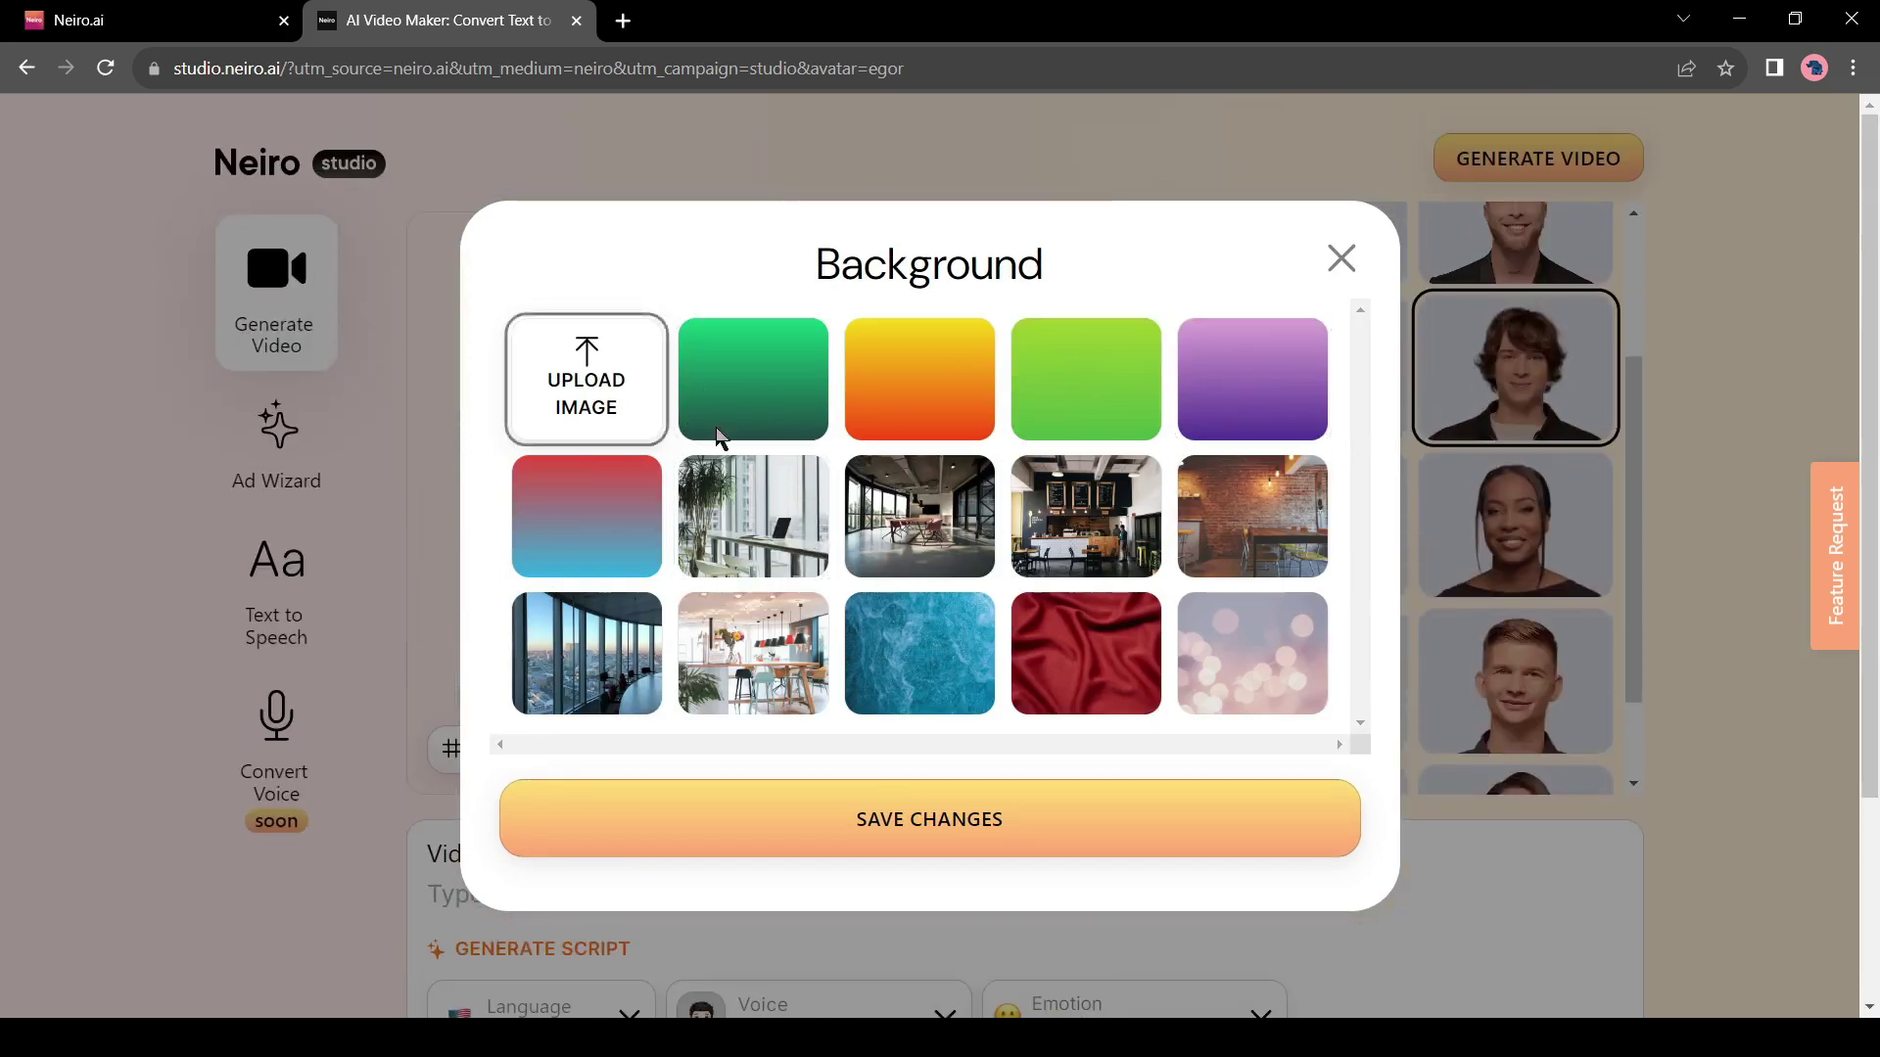
left_click(734, 389)
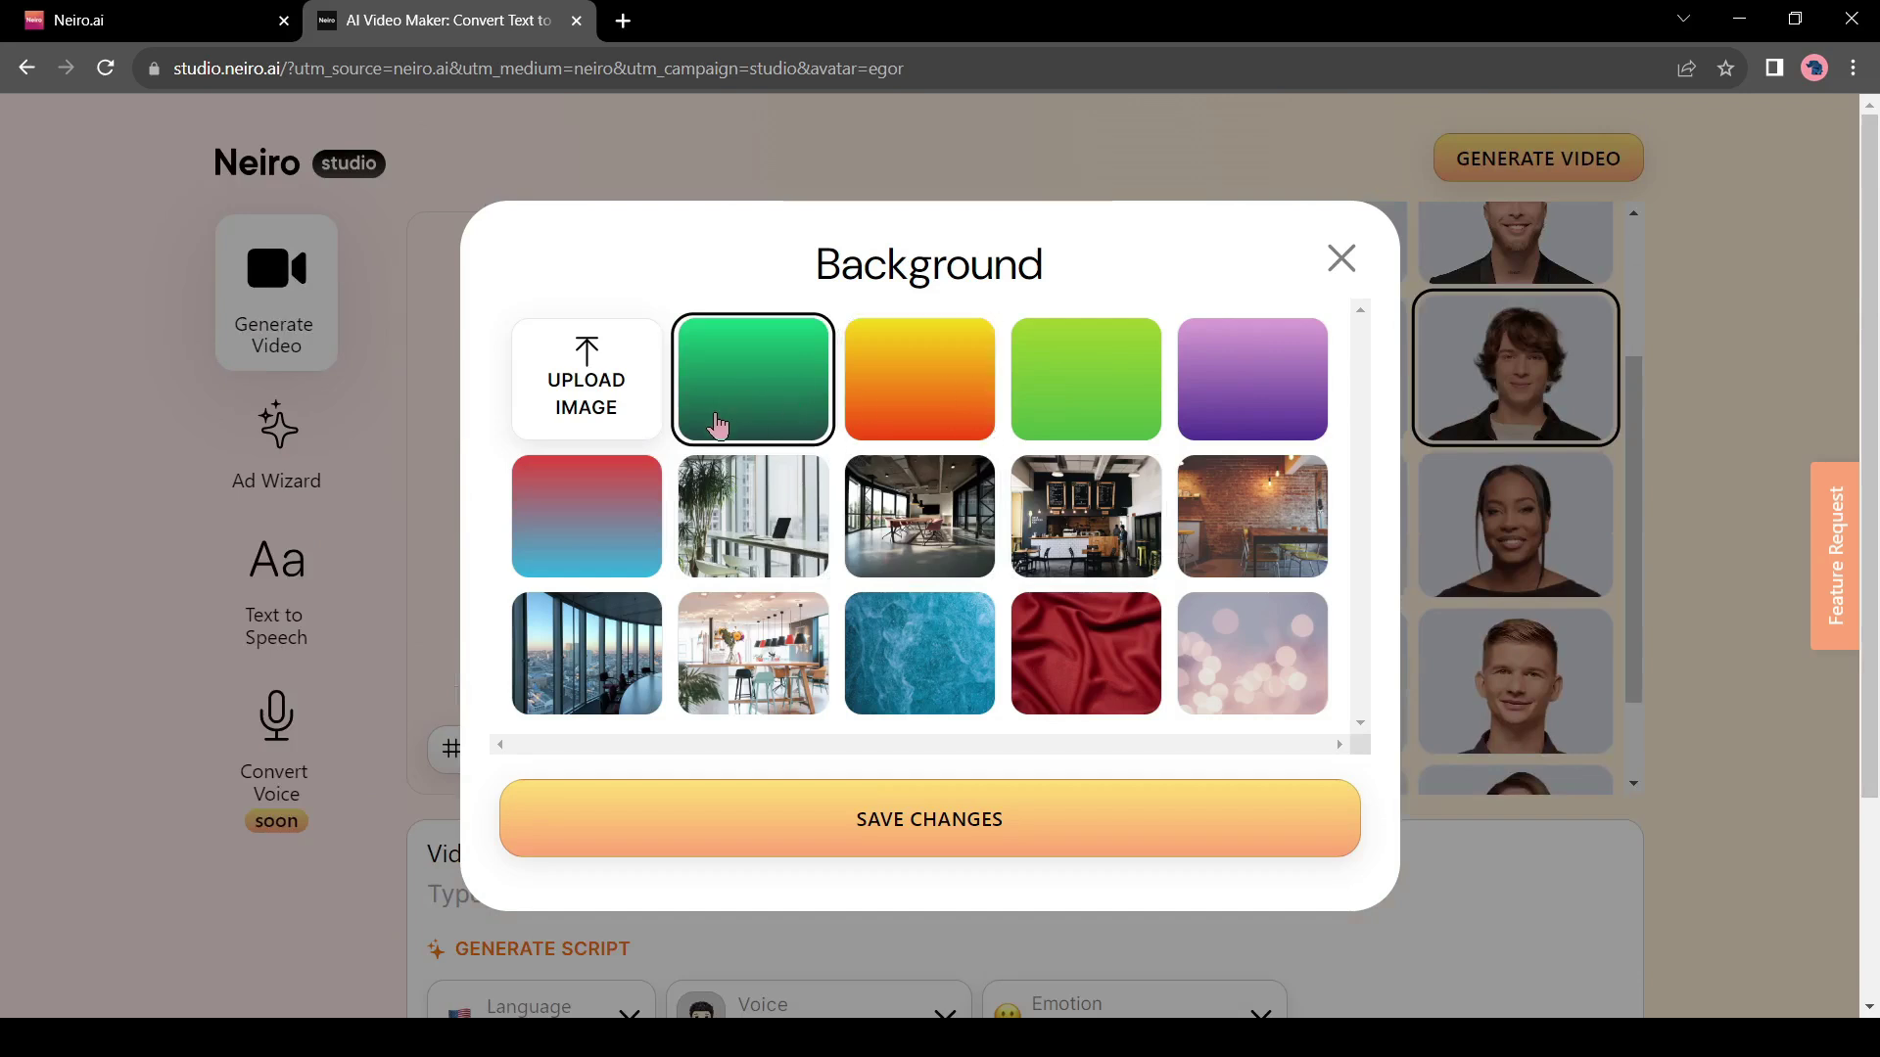
scroll(773, 607, "down", 1)
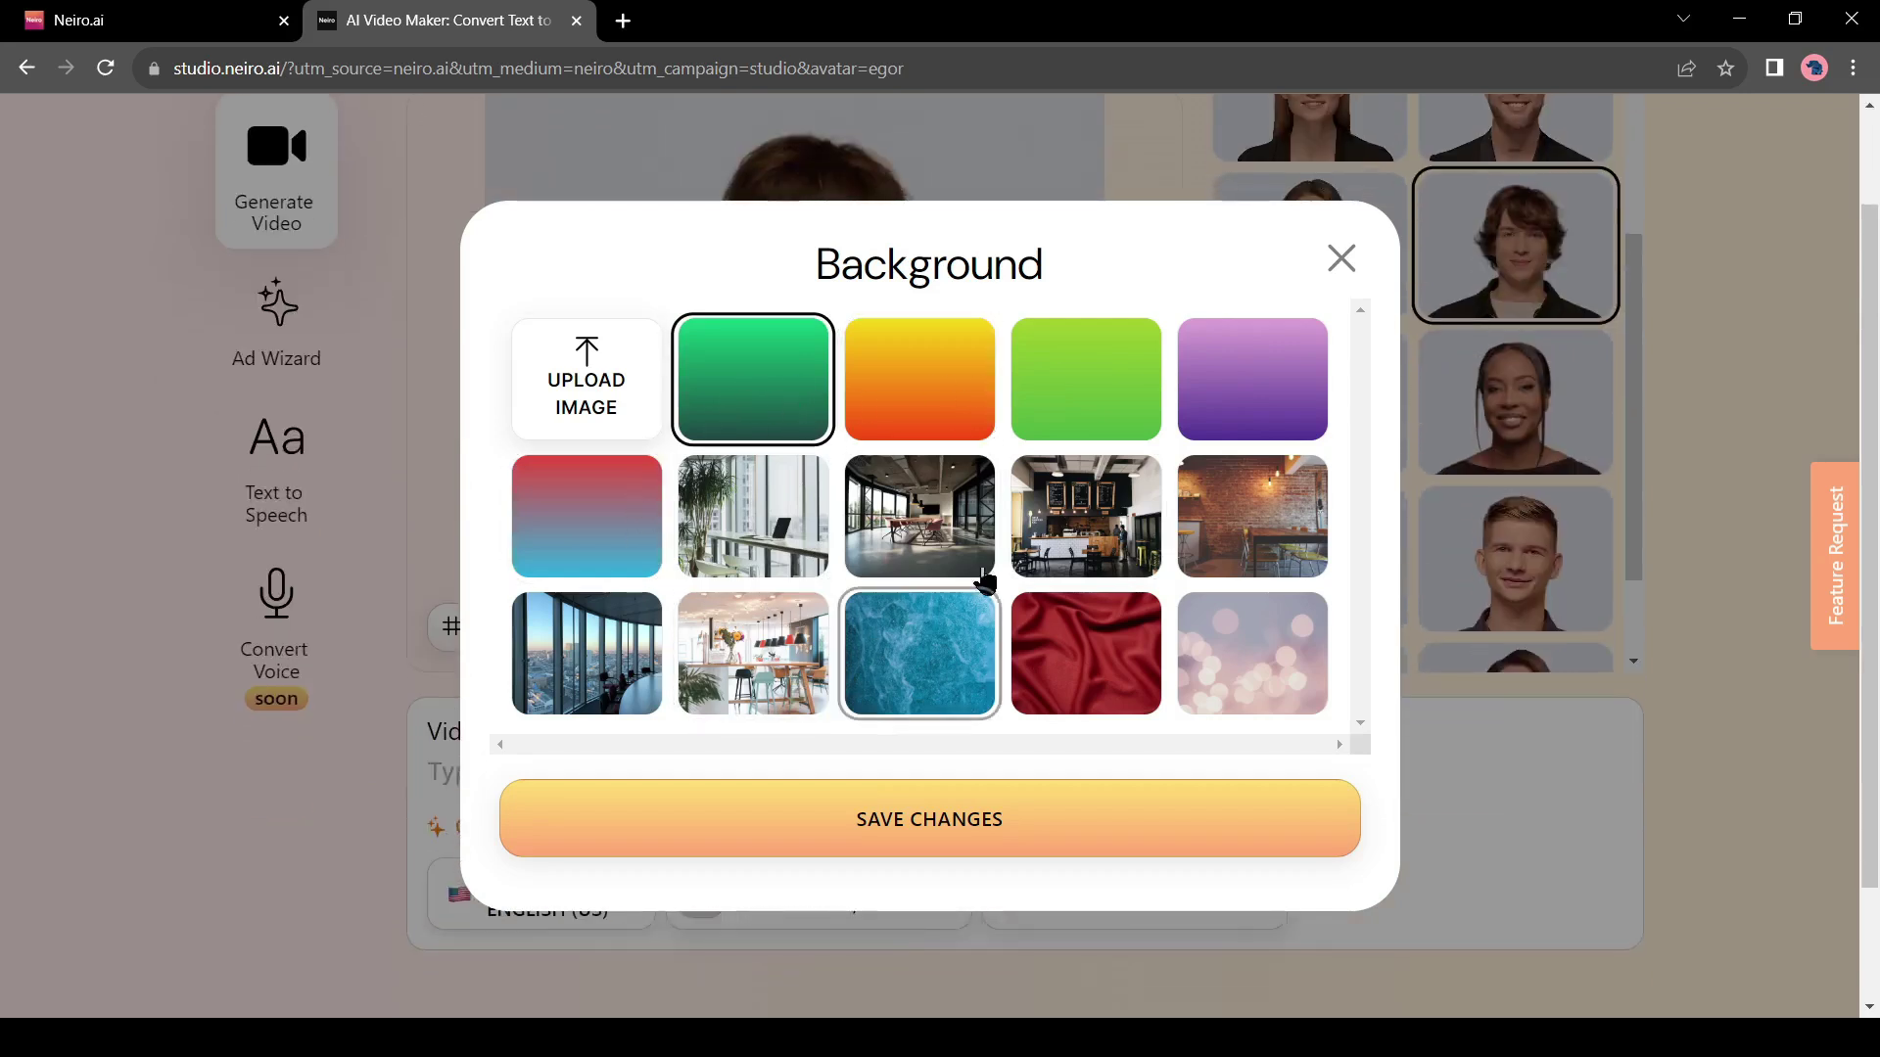
left_click(994, 505)
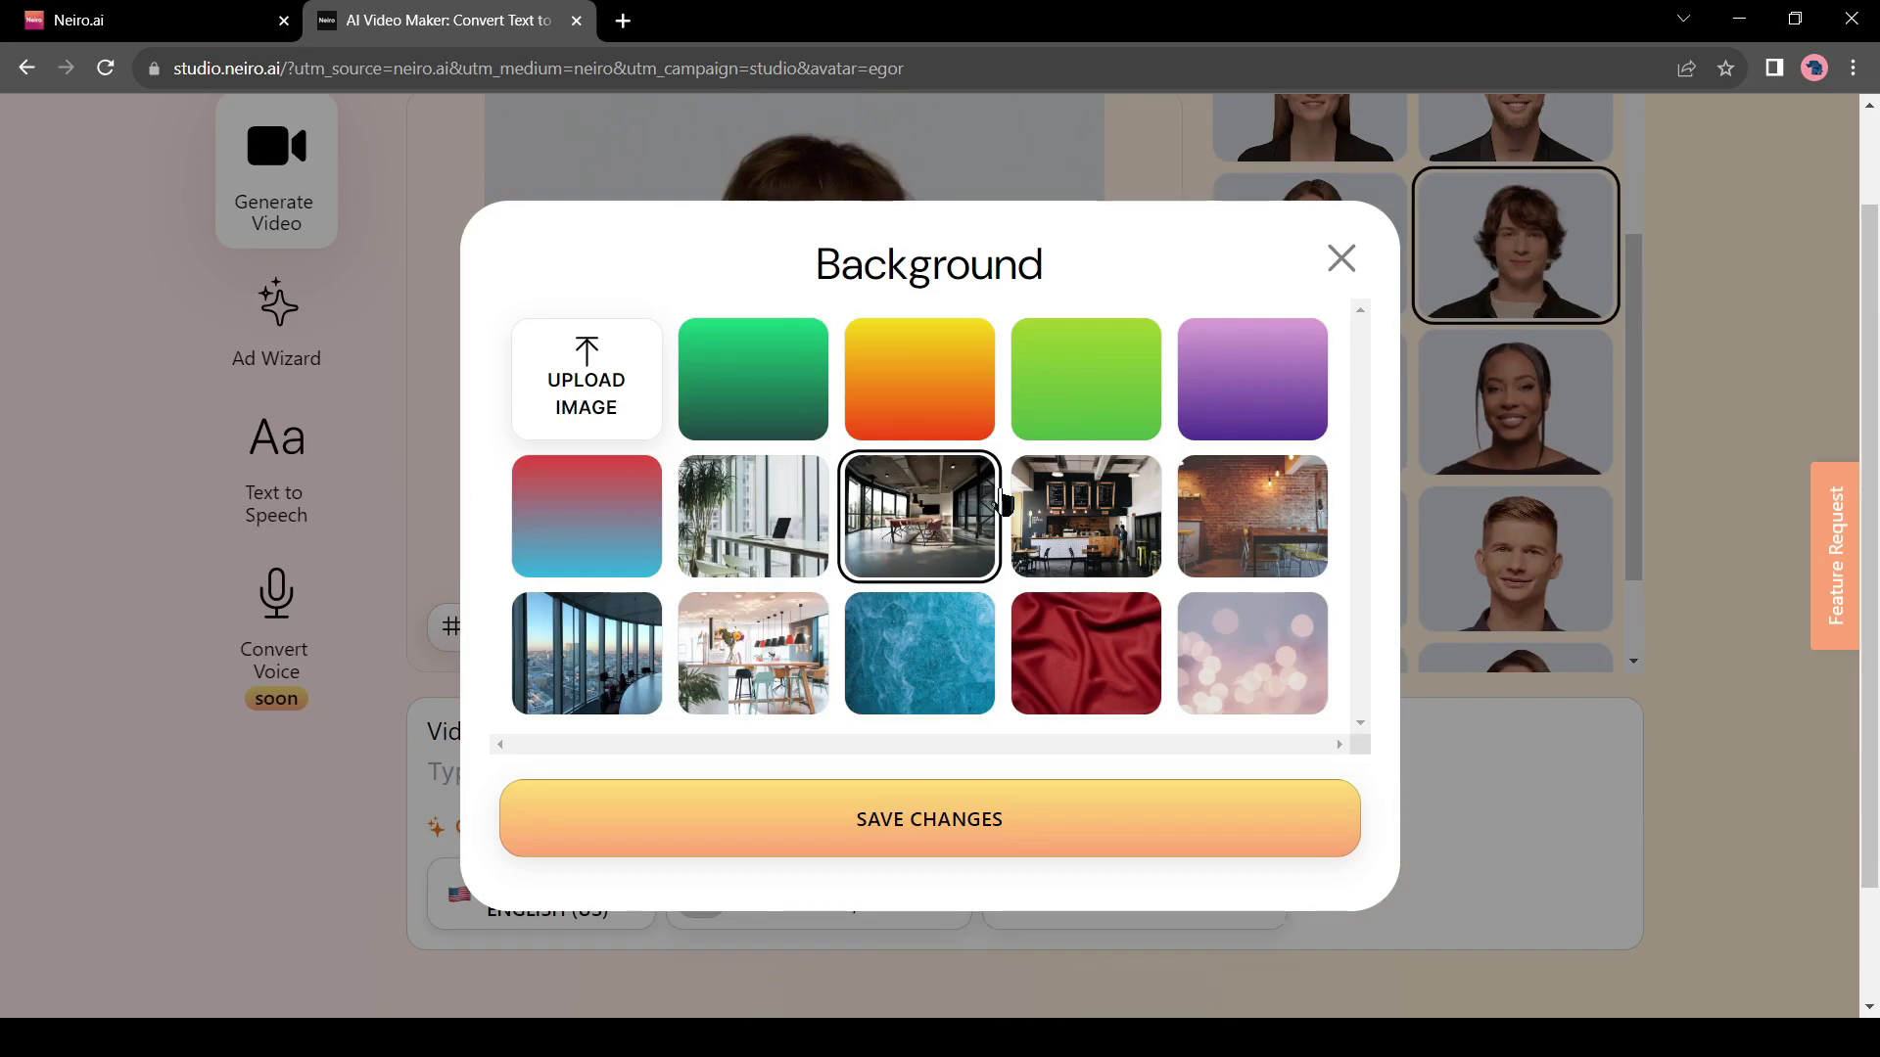
left_click(1334, 268)
left_click(612, 649)
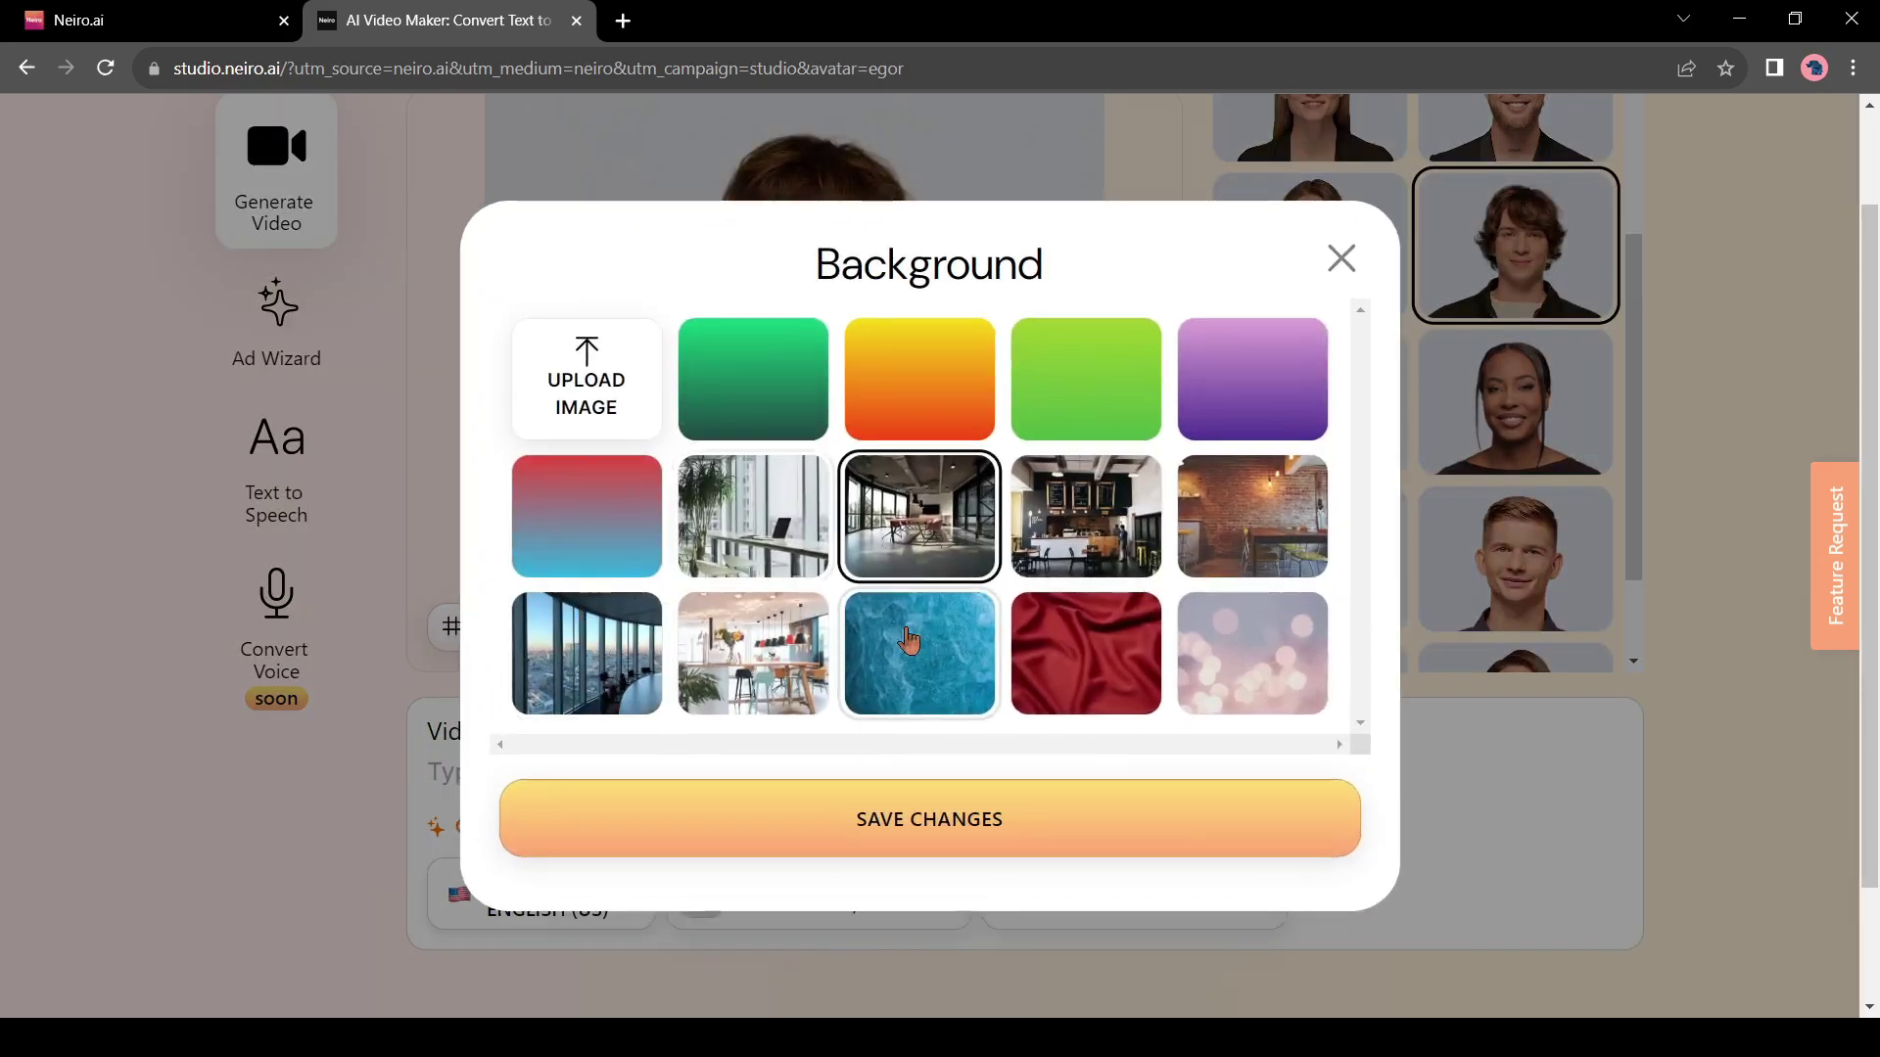
Save the office background and scroll down to the empty Video script box.
left_click(944, 824)
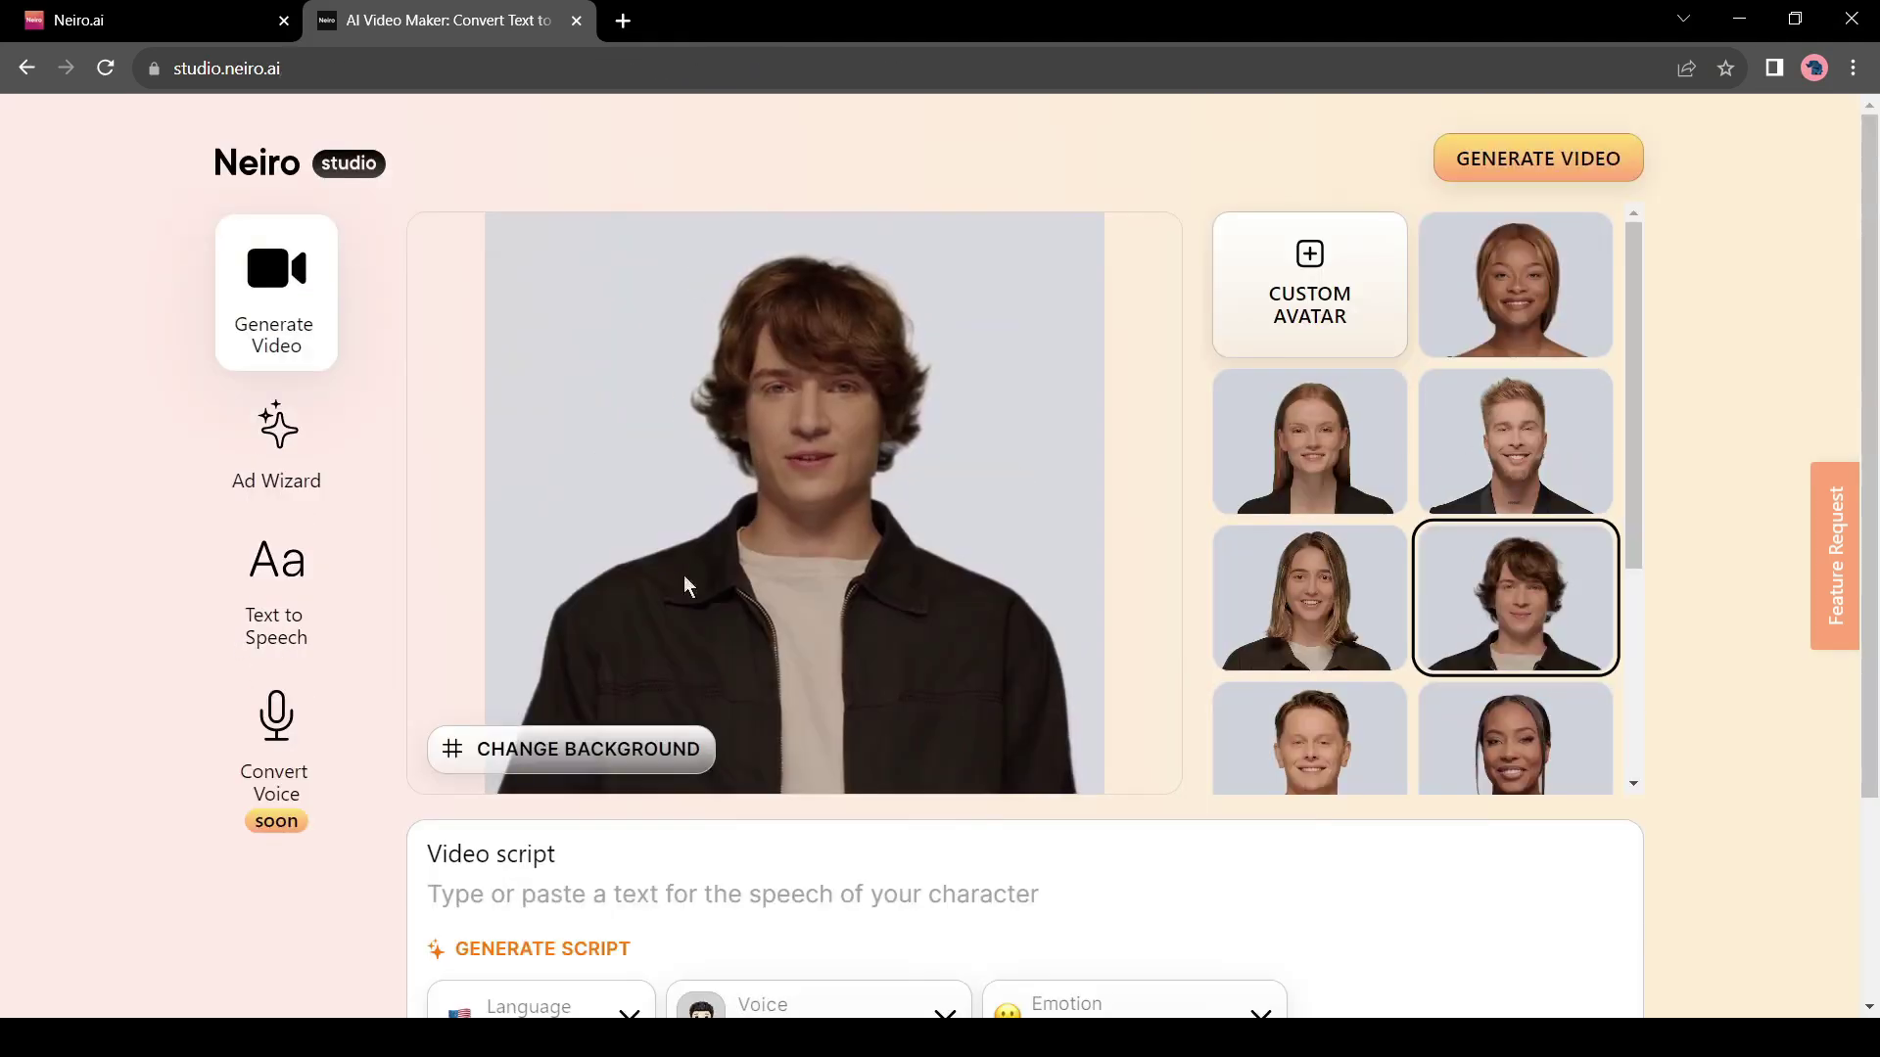
scroll(725, 726, "down", 1)
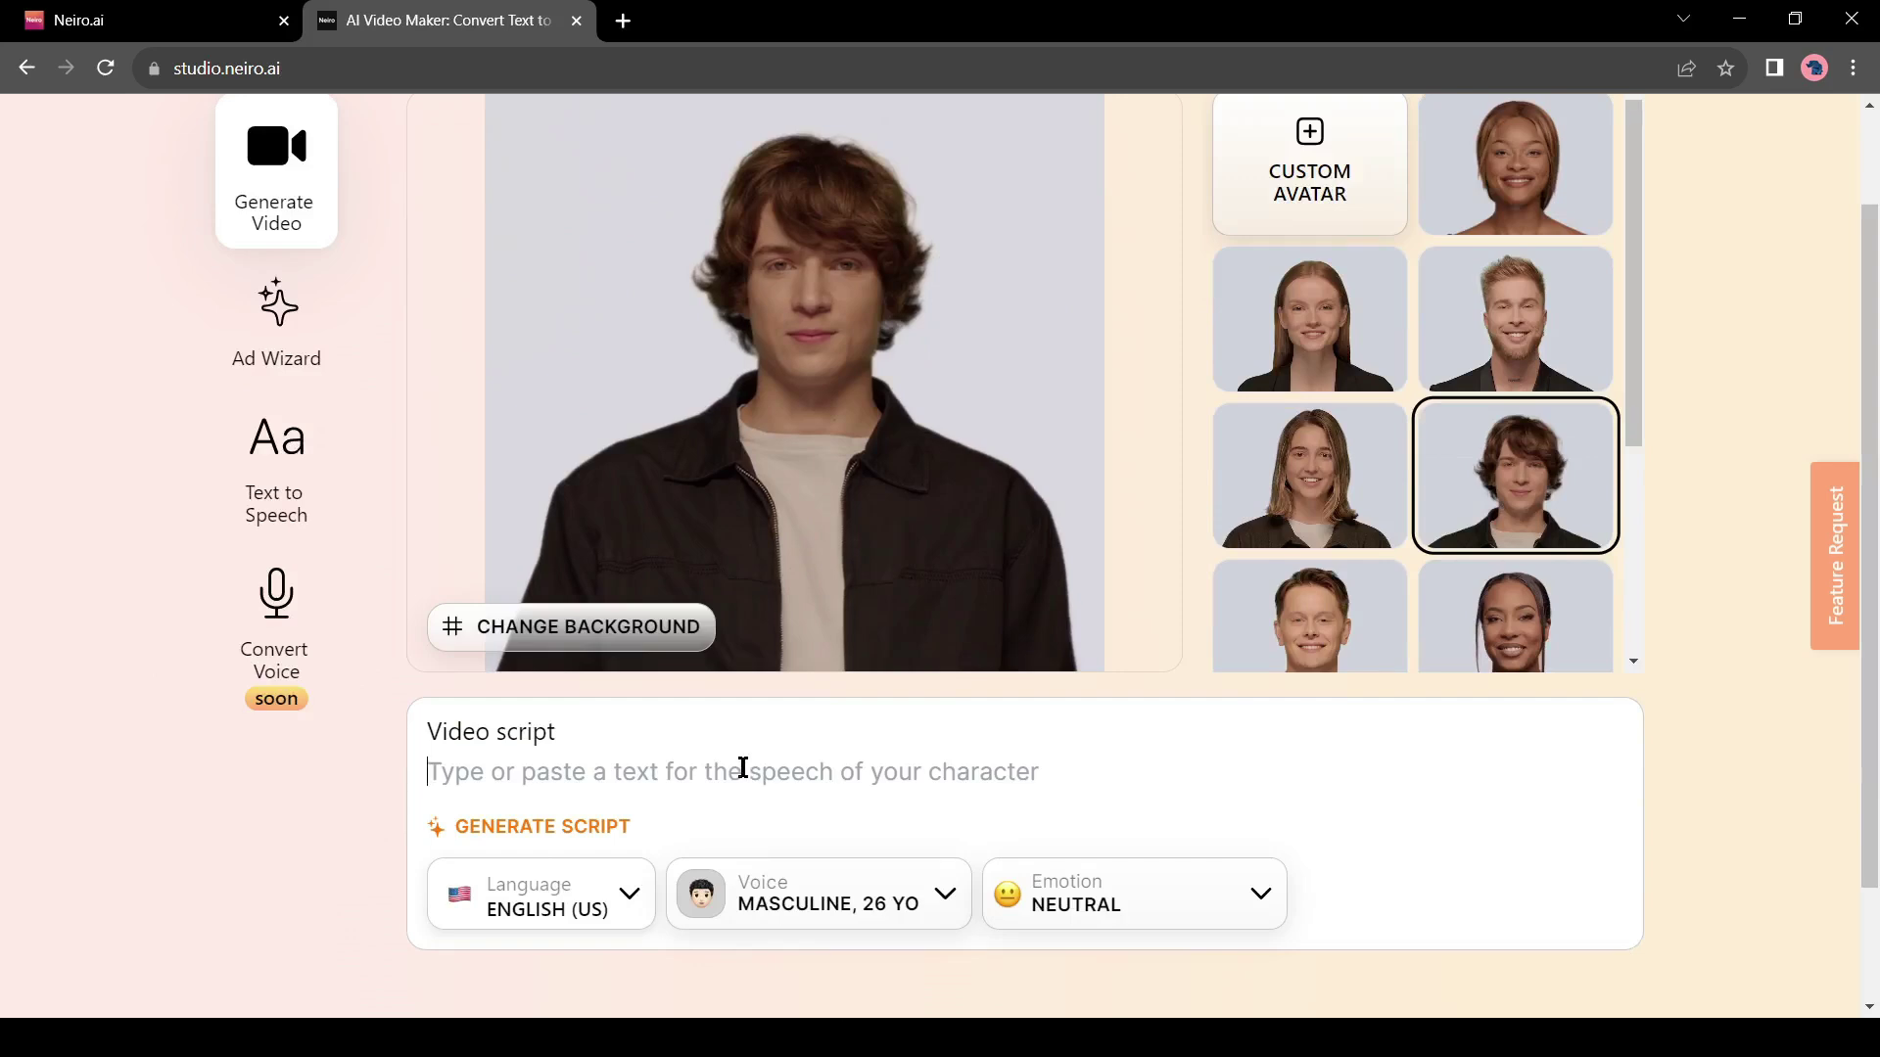
scroll(743, 767, "down", 1)
Auto-compose a script with topic 'How AI tools' for audience 'Students' and pick option 2.
left_click(517, 707)
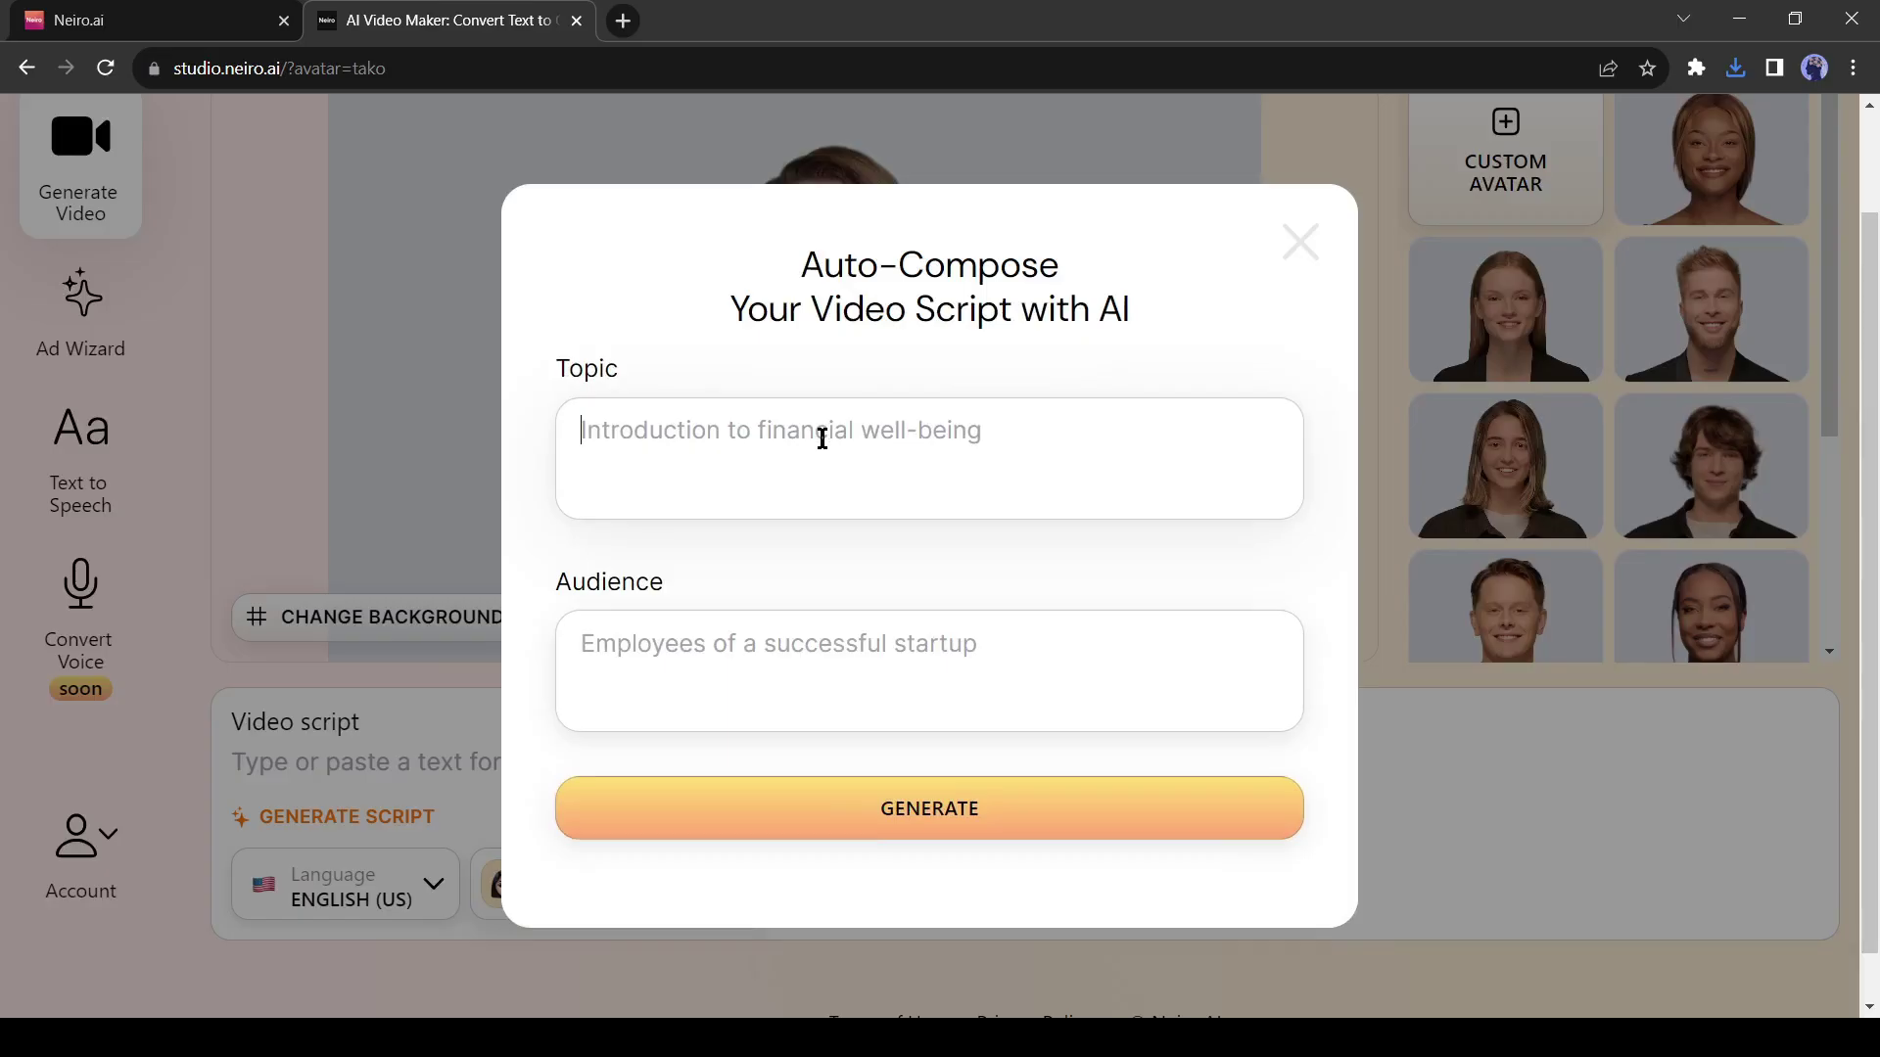
type("How AI tools")
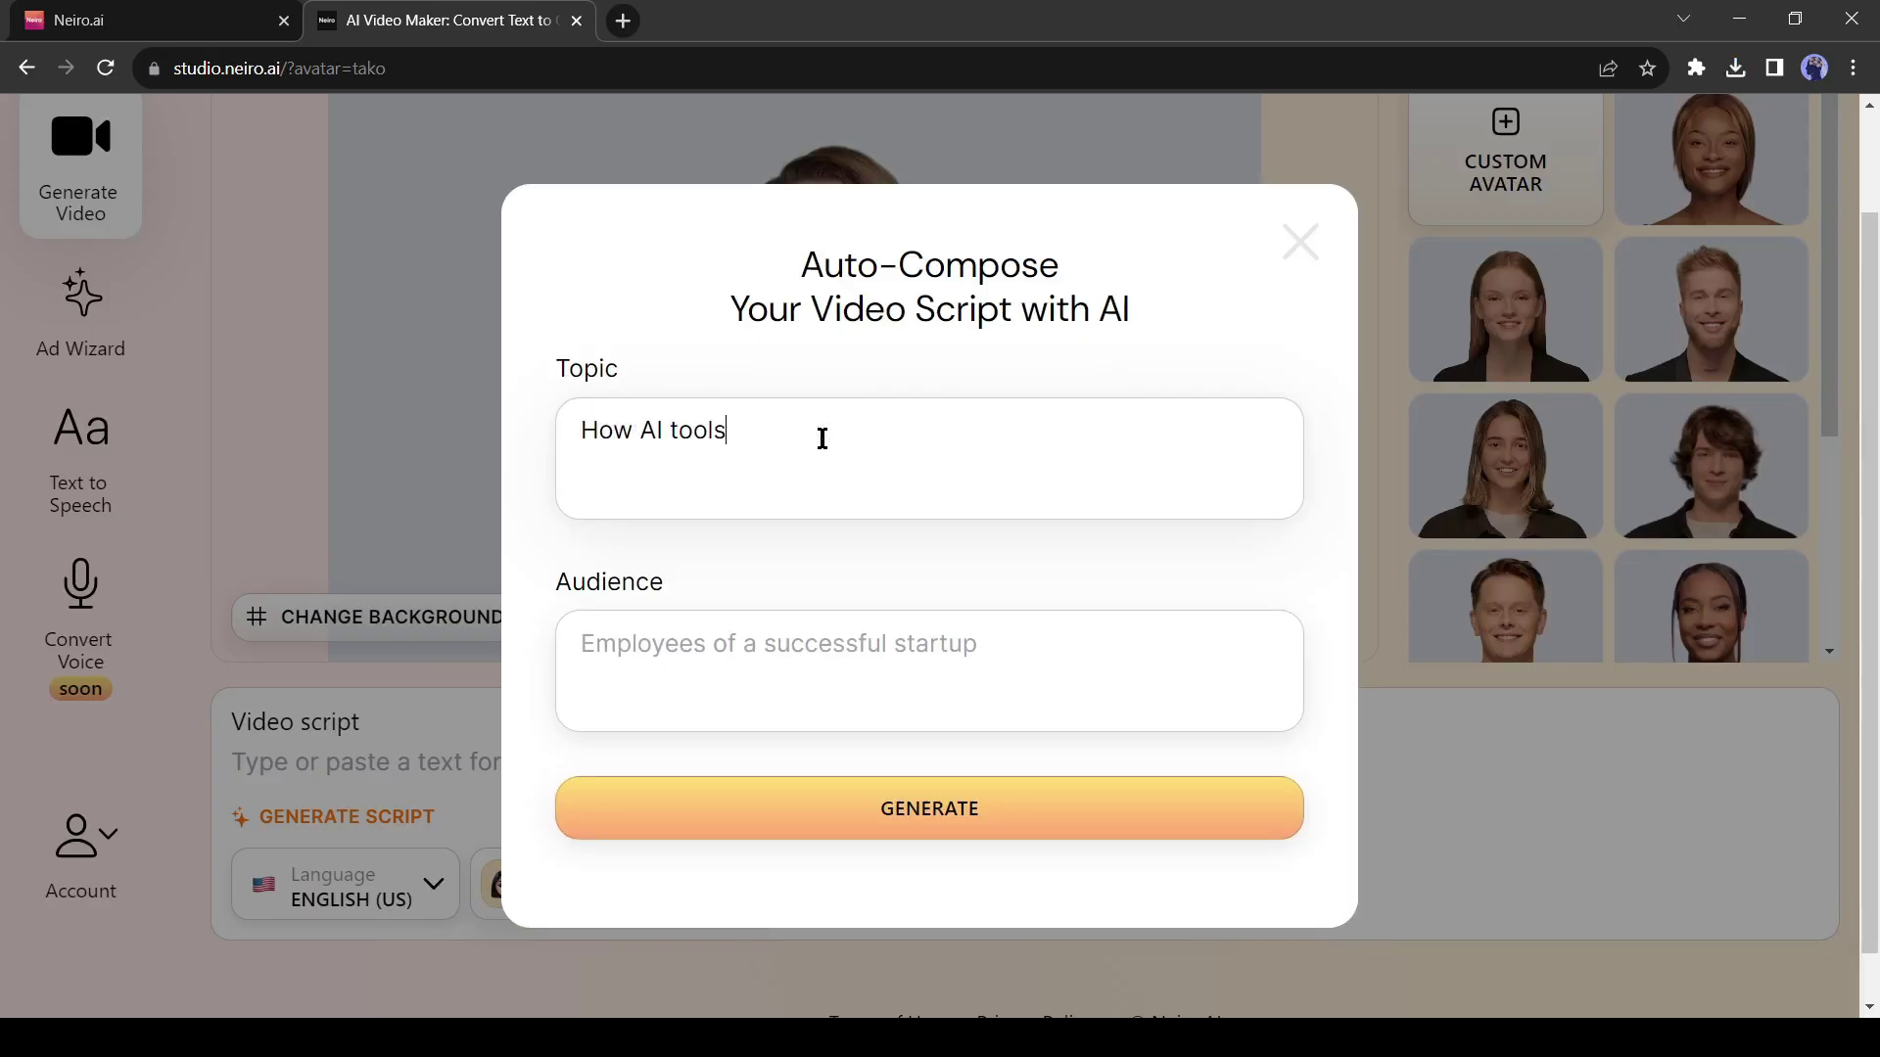
type("Students")
left_click(957, 791)
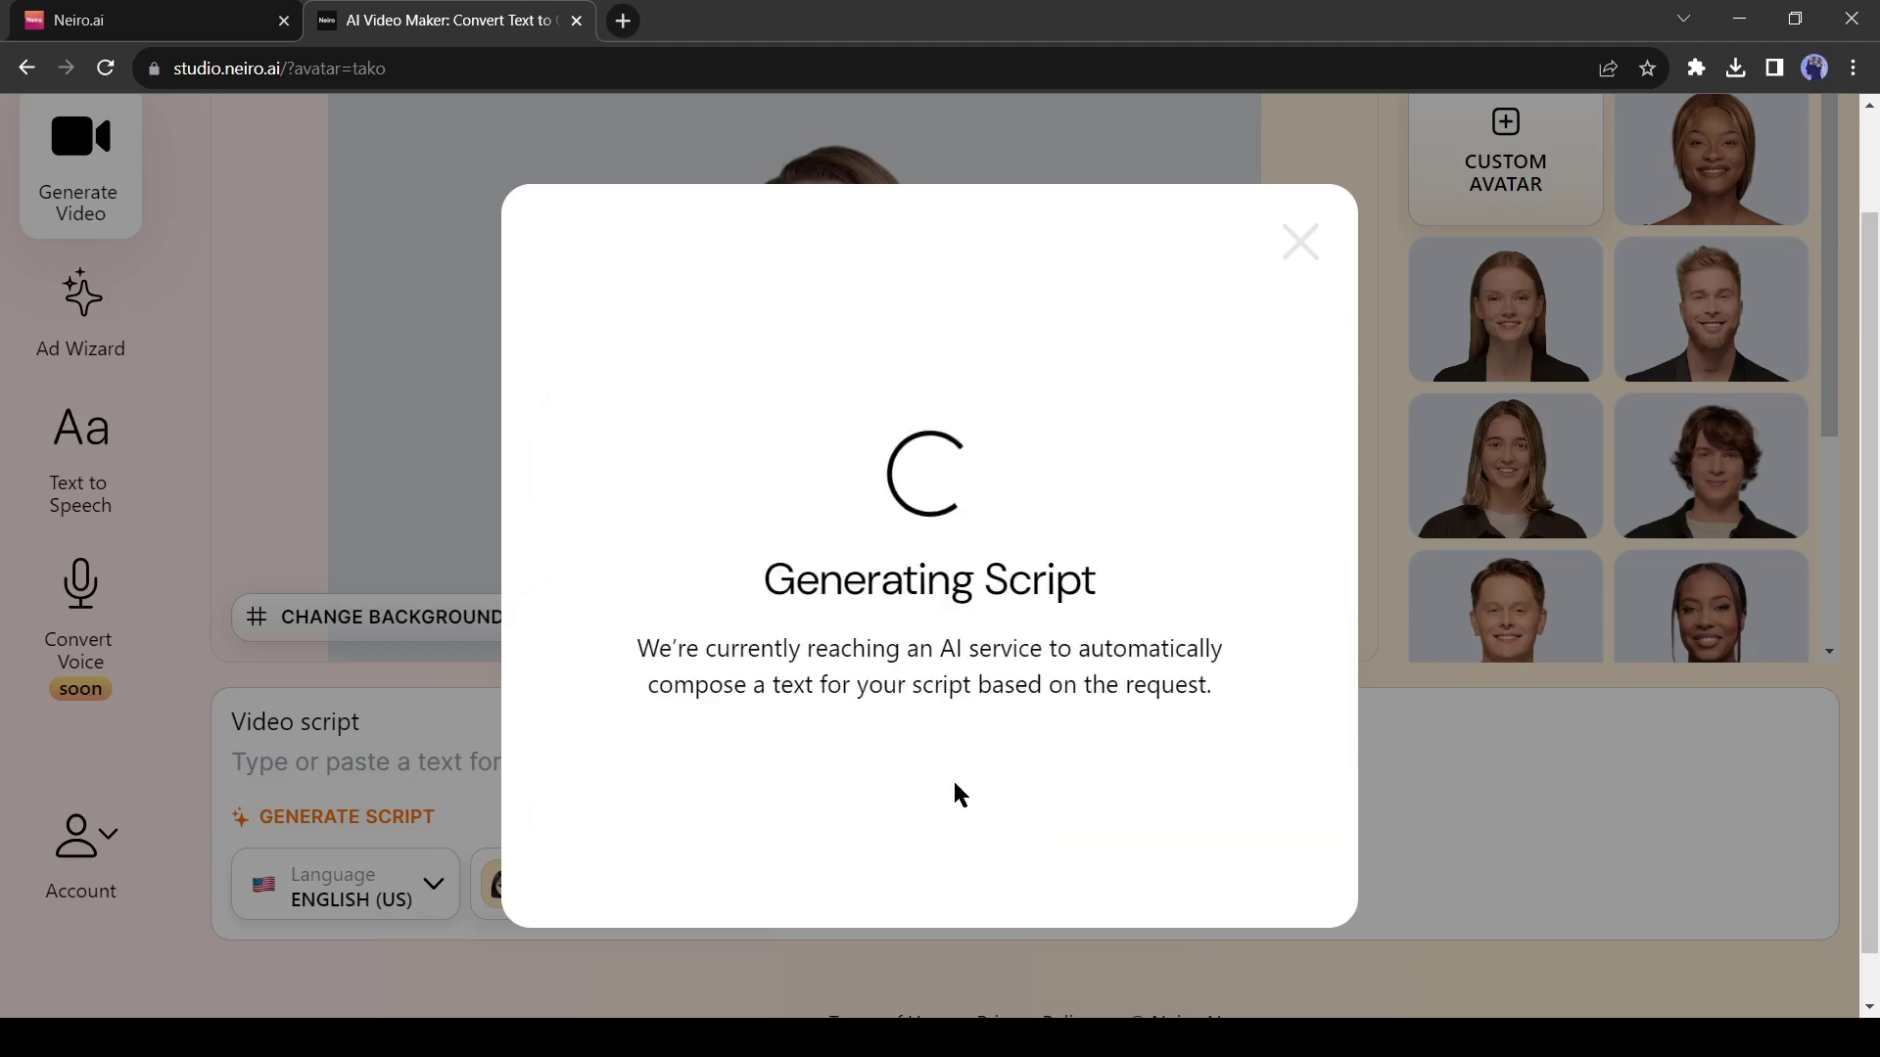
scroll(881, 558, "down", 1)
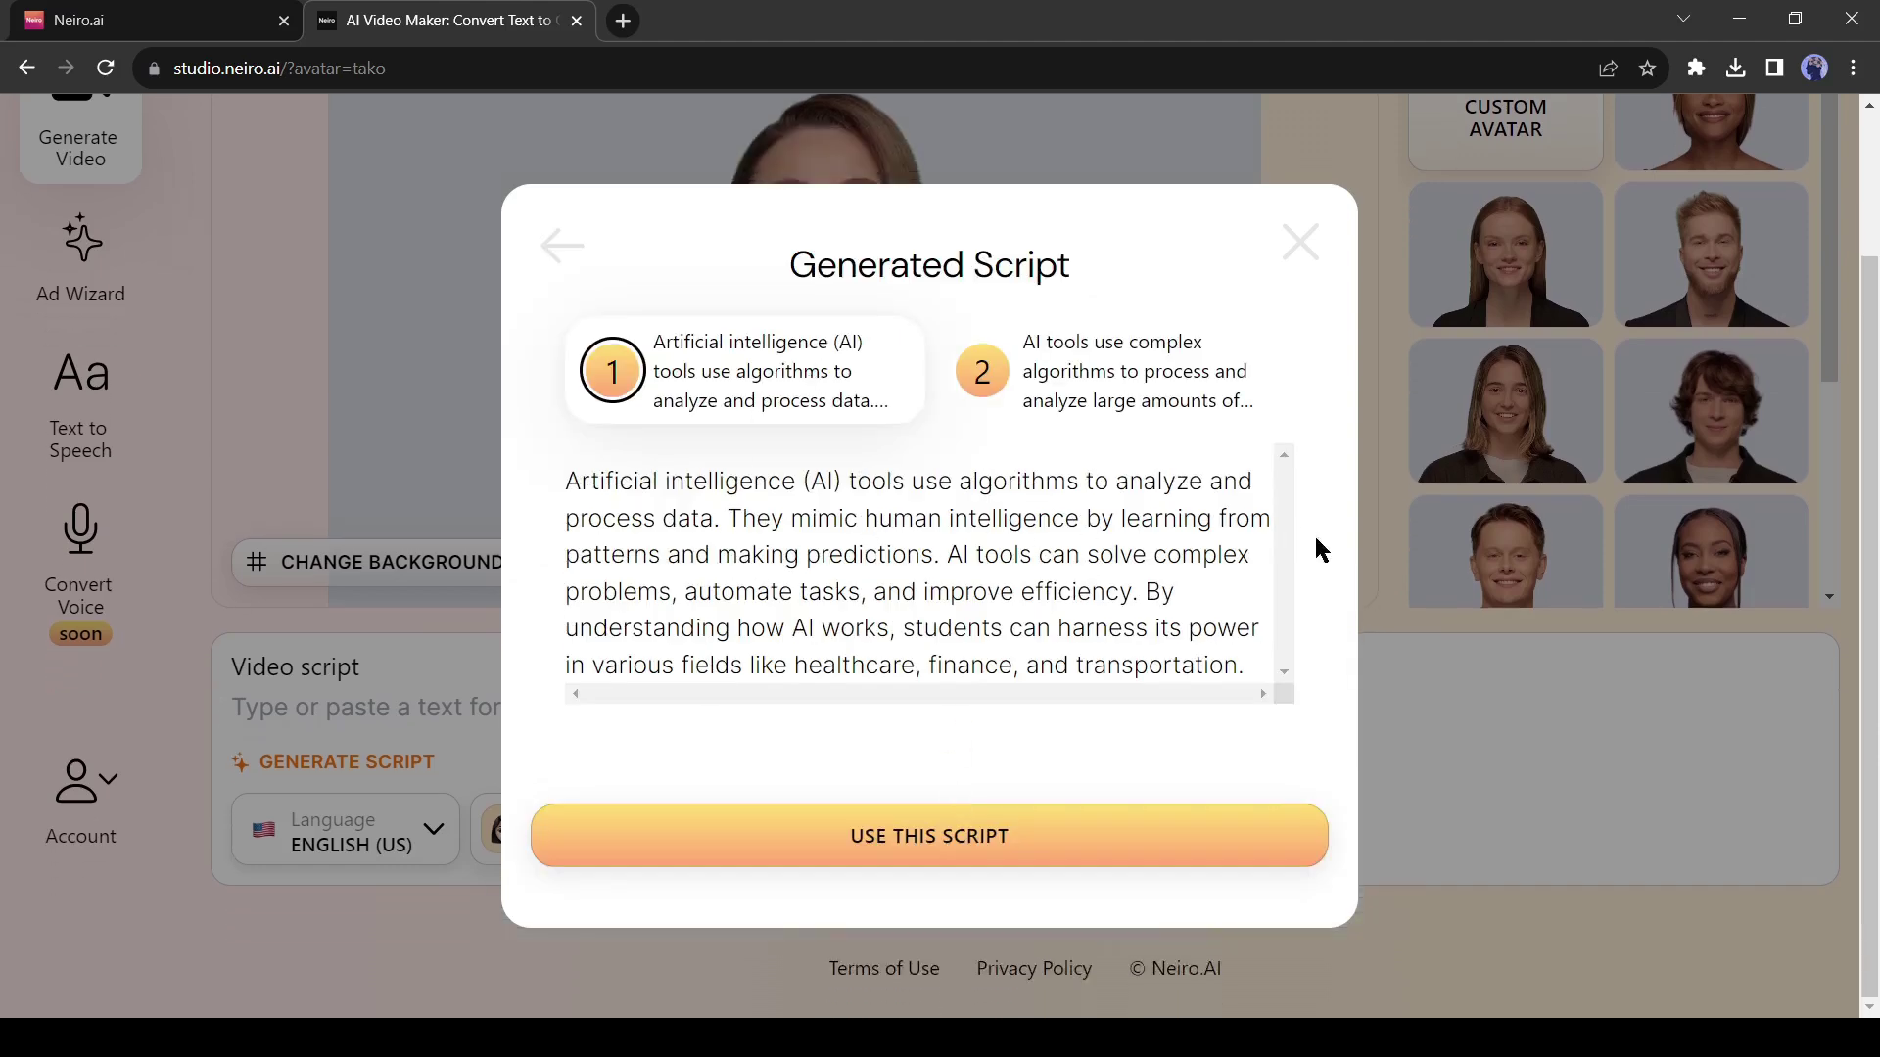
scroll(1094, 632, "up", 3)
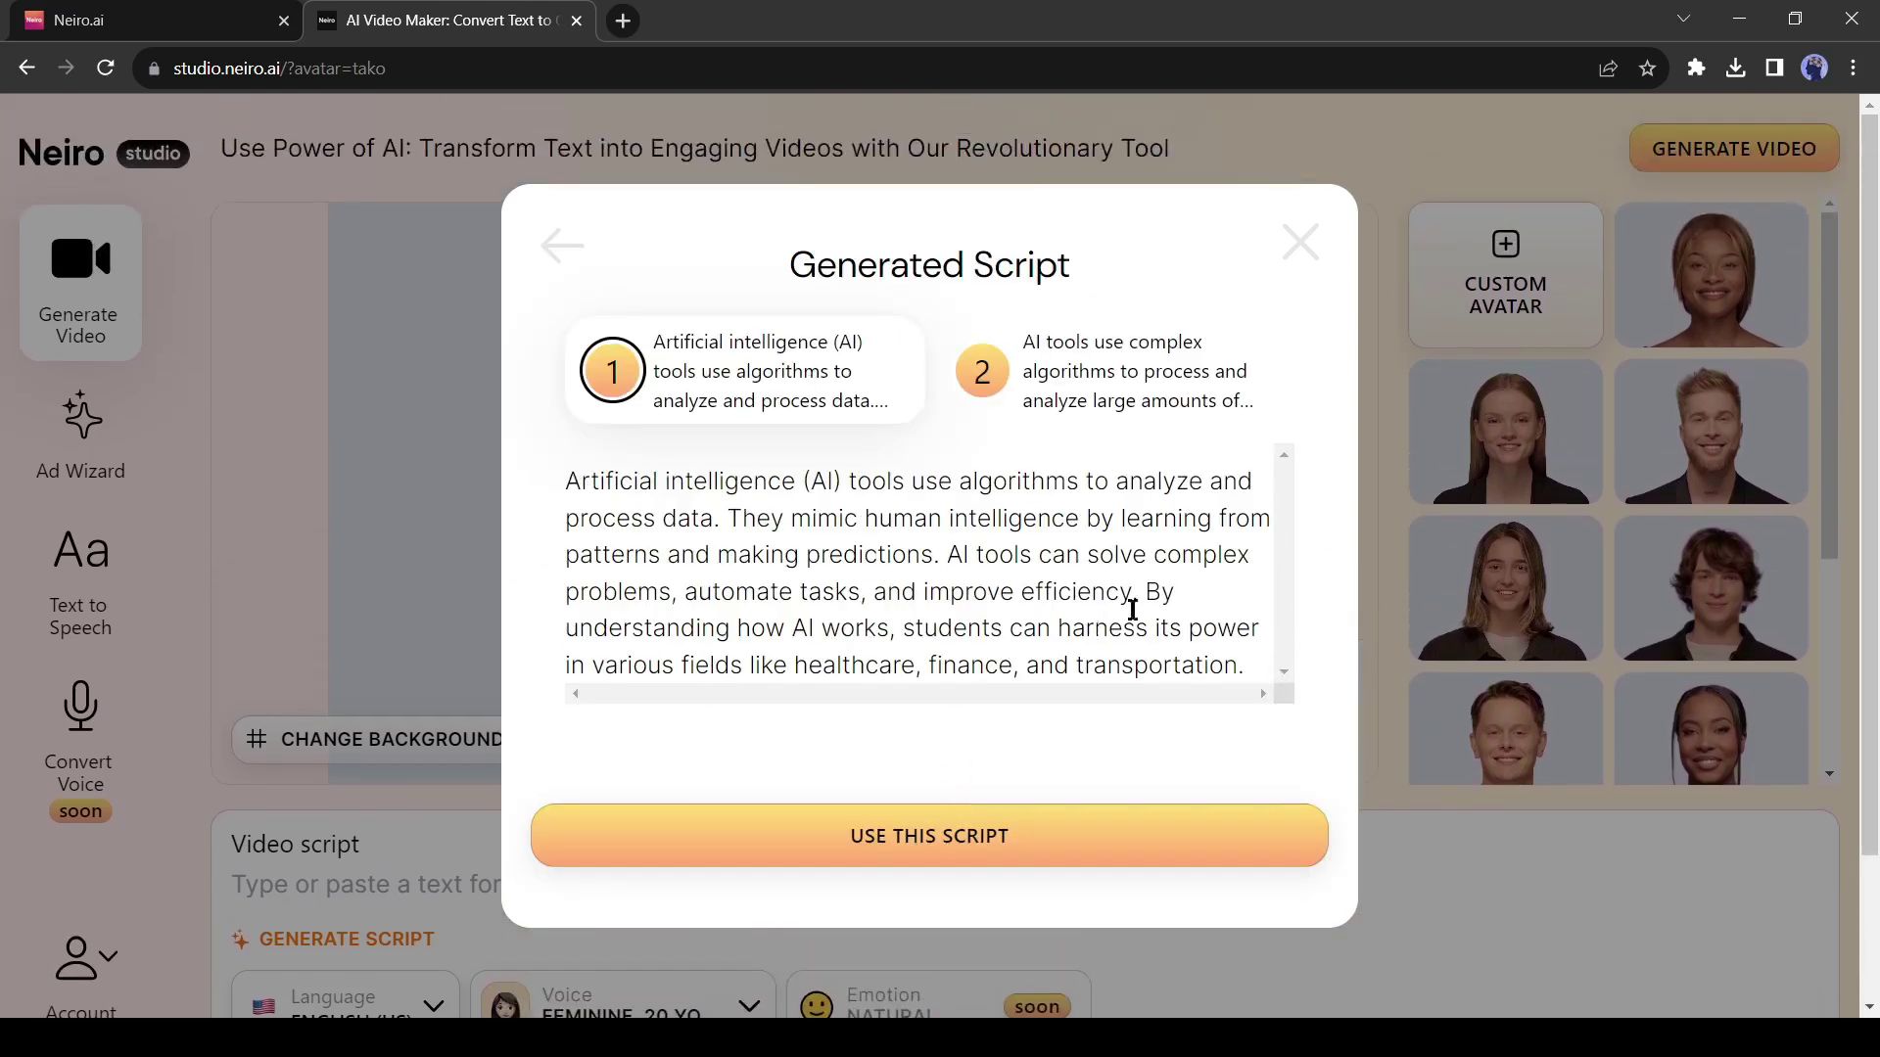
left_click(1141, 367)
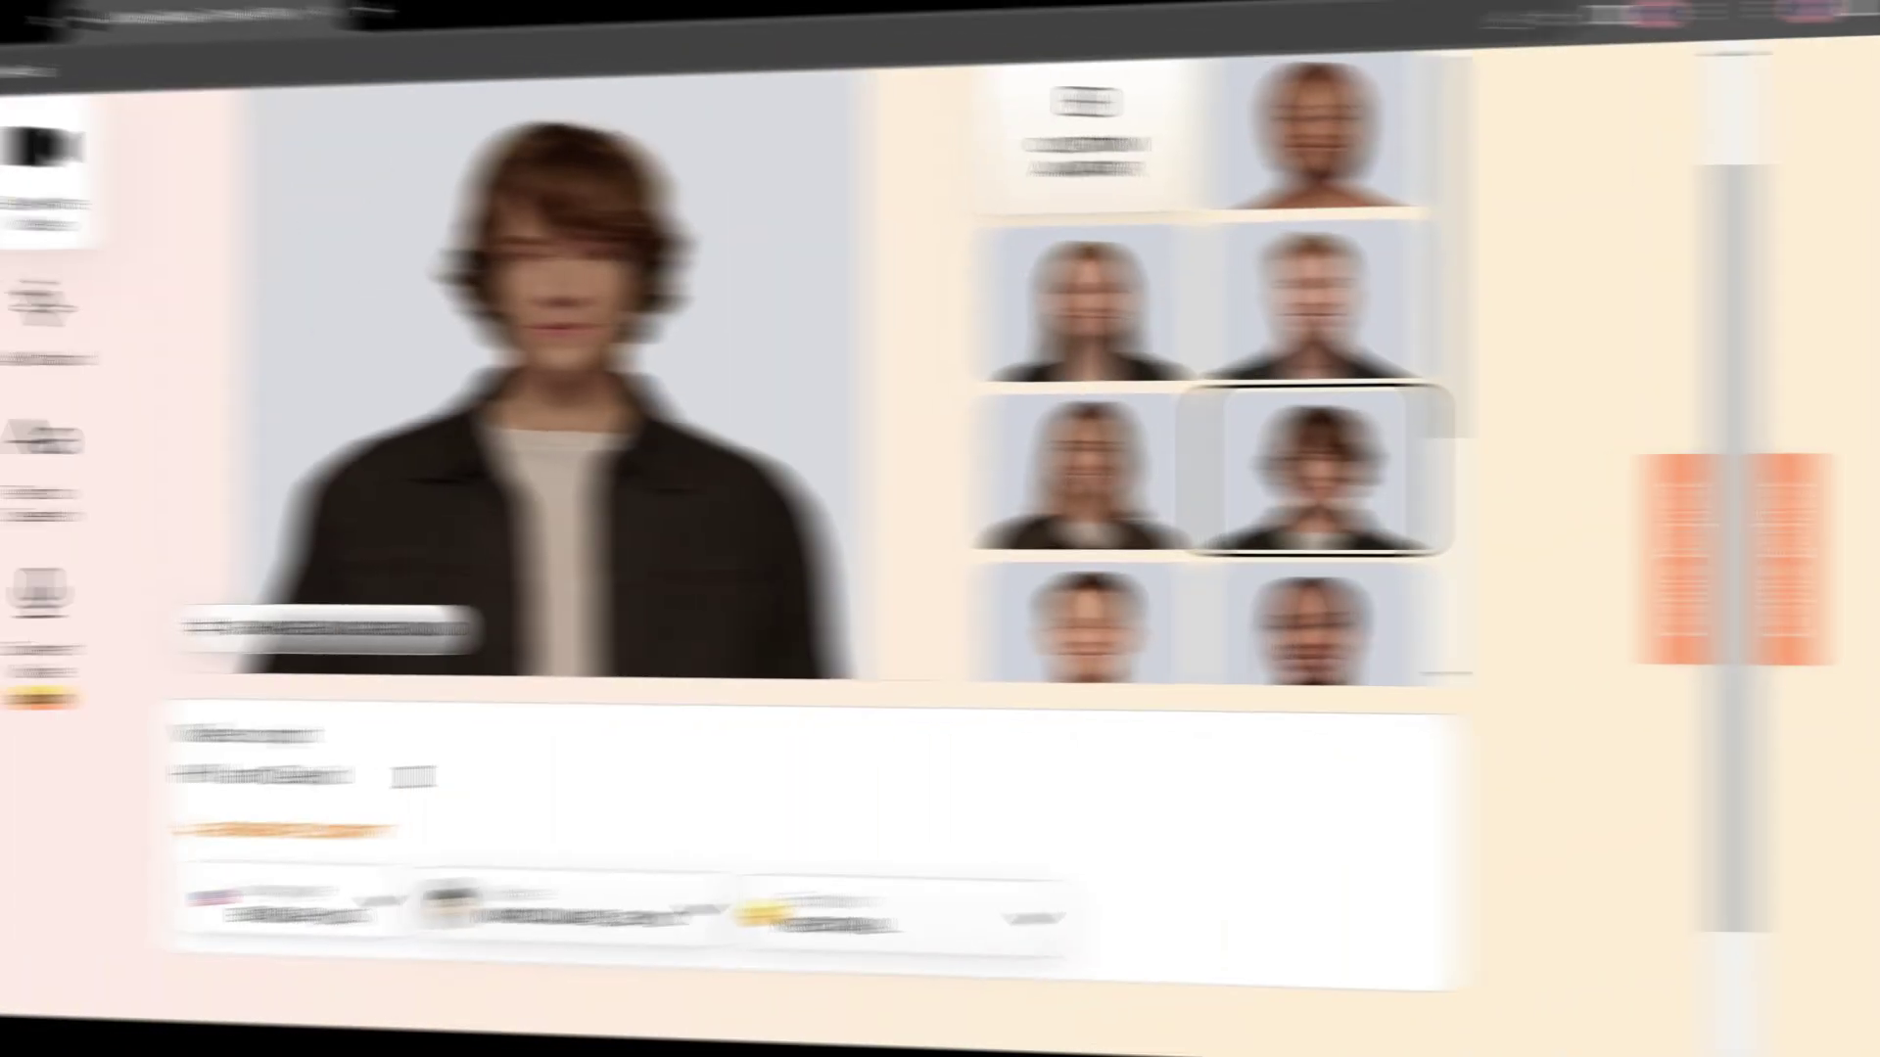
Type the AI Lockup host intro asking viewers to like, share and subscribe, keeping English (US).
type("avorite channel AI Lockup. If you are enjoying the video, Like the video, and share with your friends. Do not forget to subscribe the channel for more videos like this one. Thank you so much for your cooperation.")
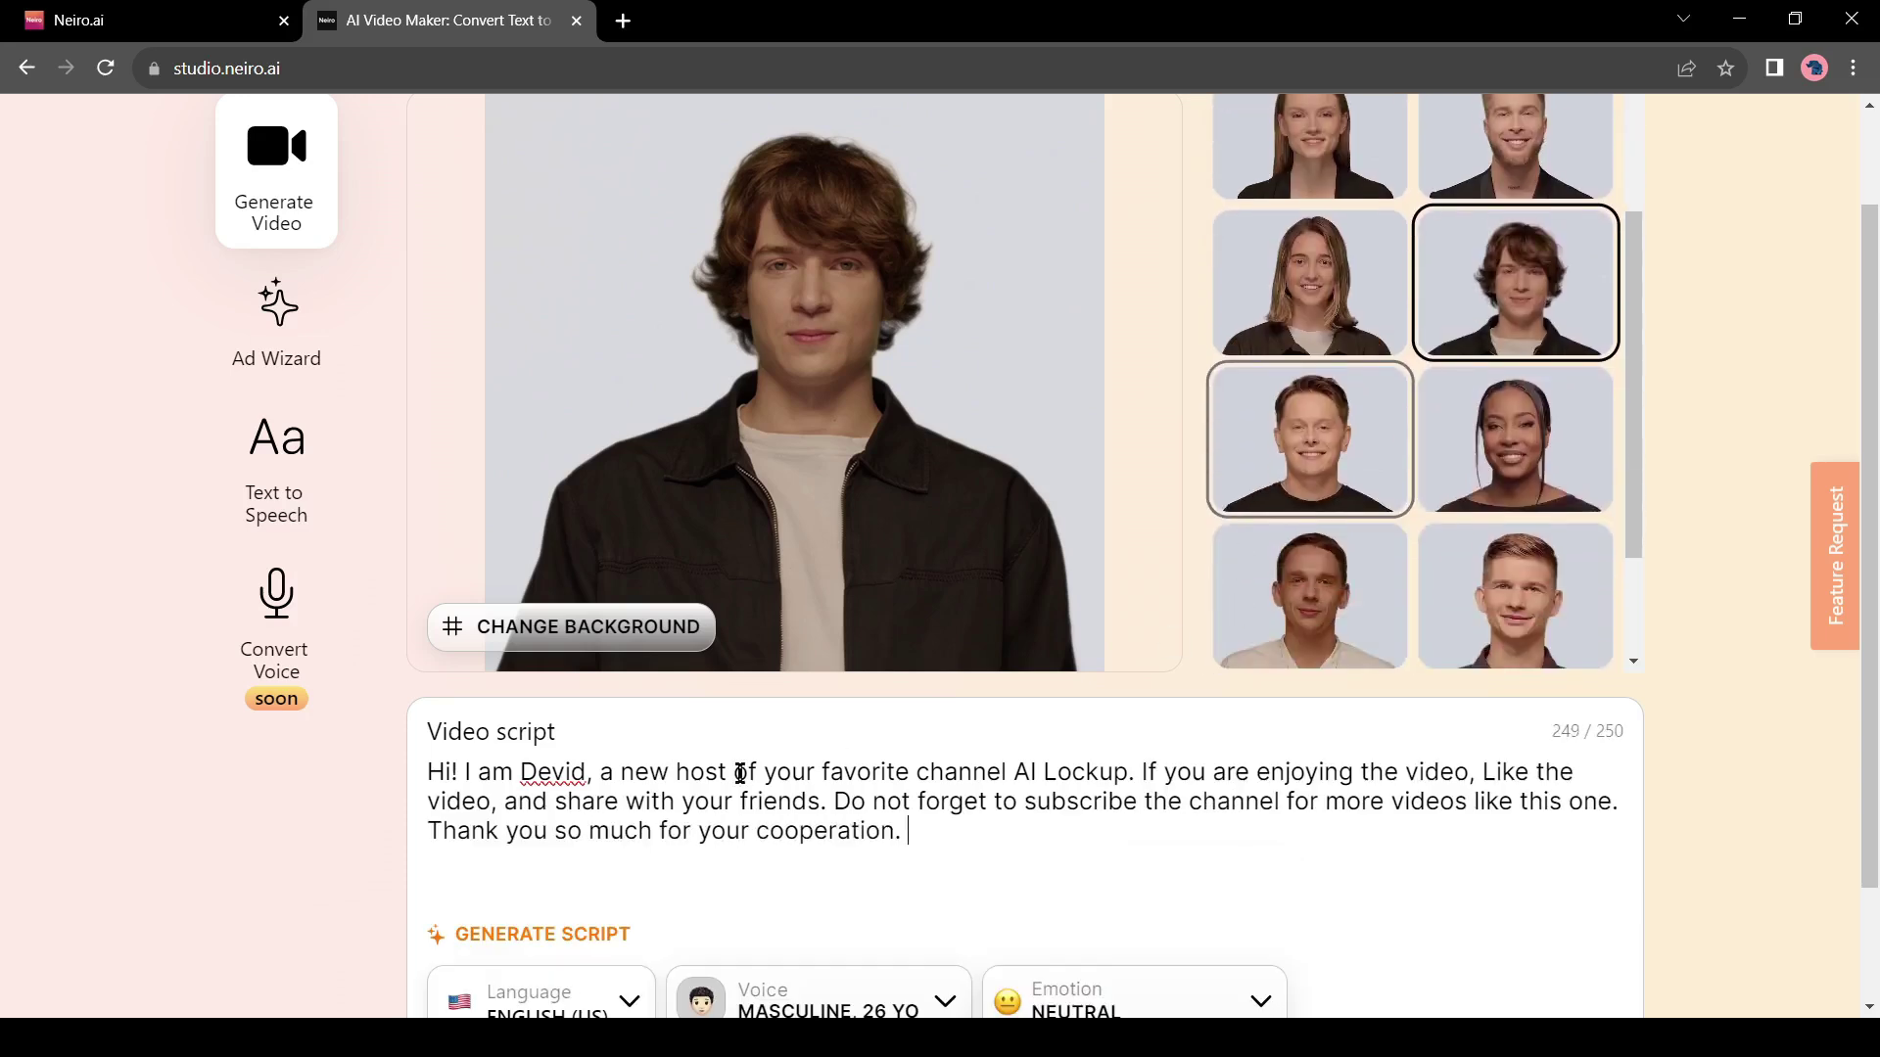
scroll(740, 774, "down", 2)
left_click(585, 862)
scroll(575, 578, "down", 20)
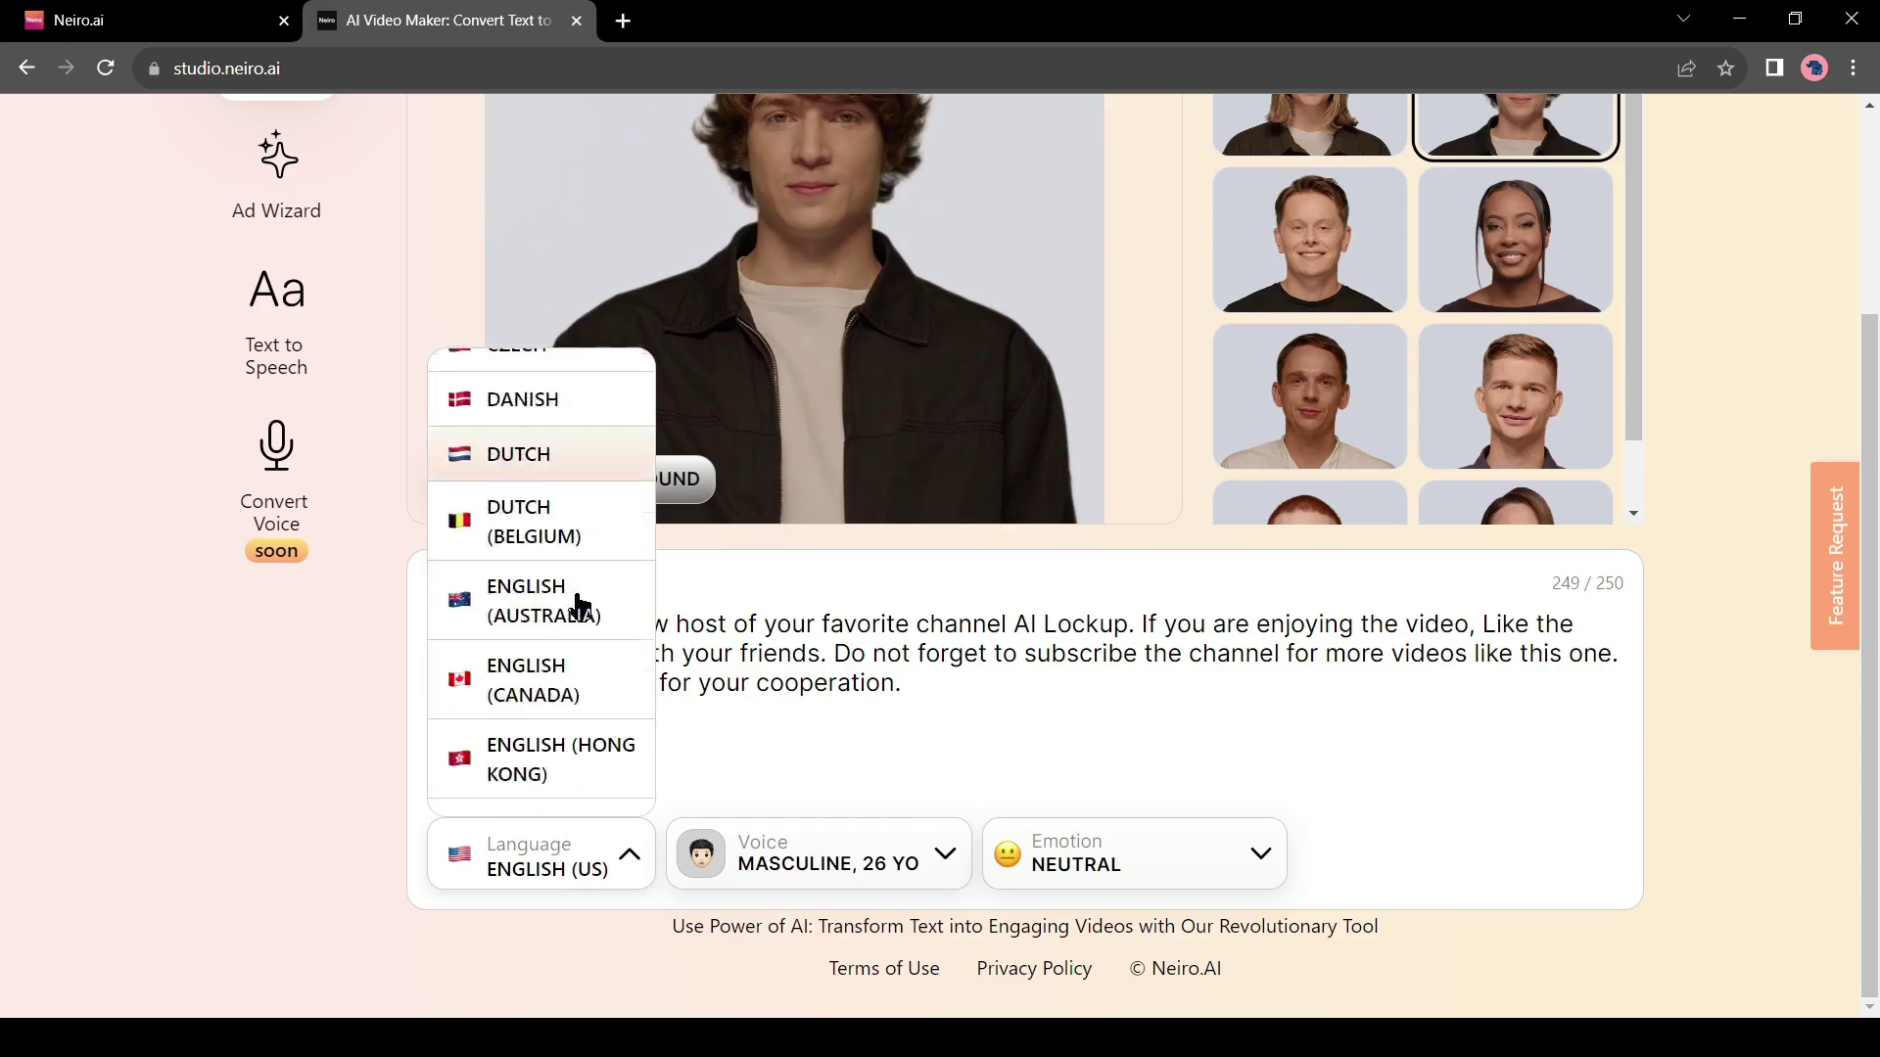
scroll(575, 791, "down", 20)
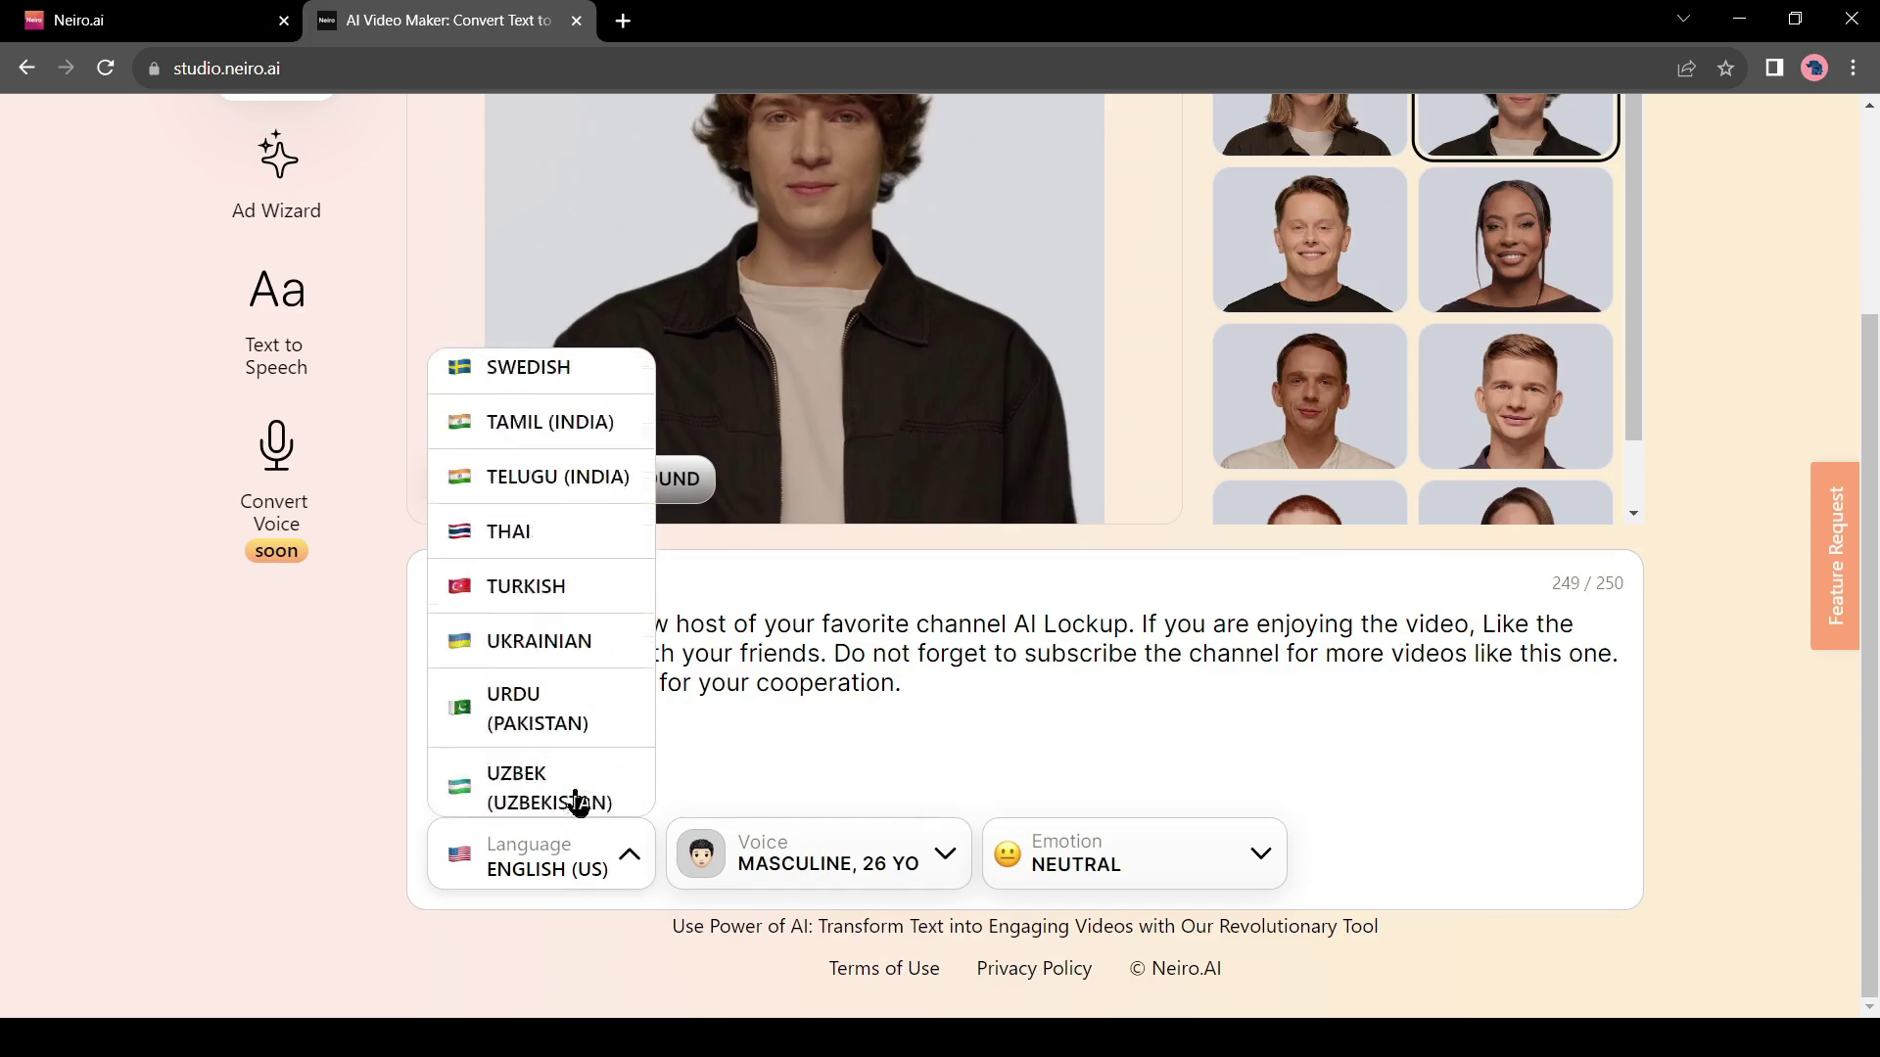
scroll(613, 701, "up", 20)
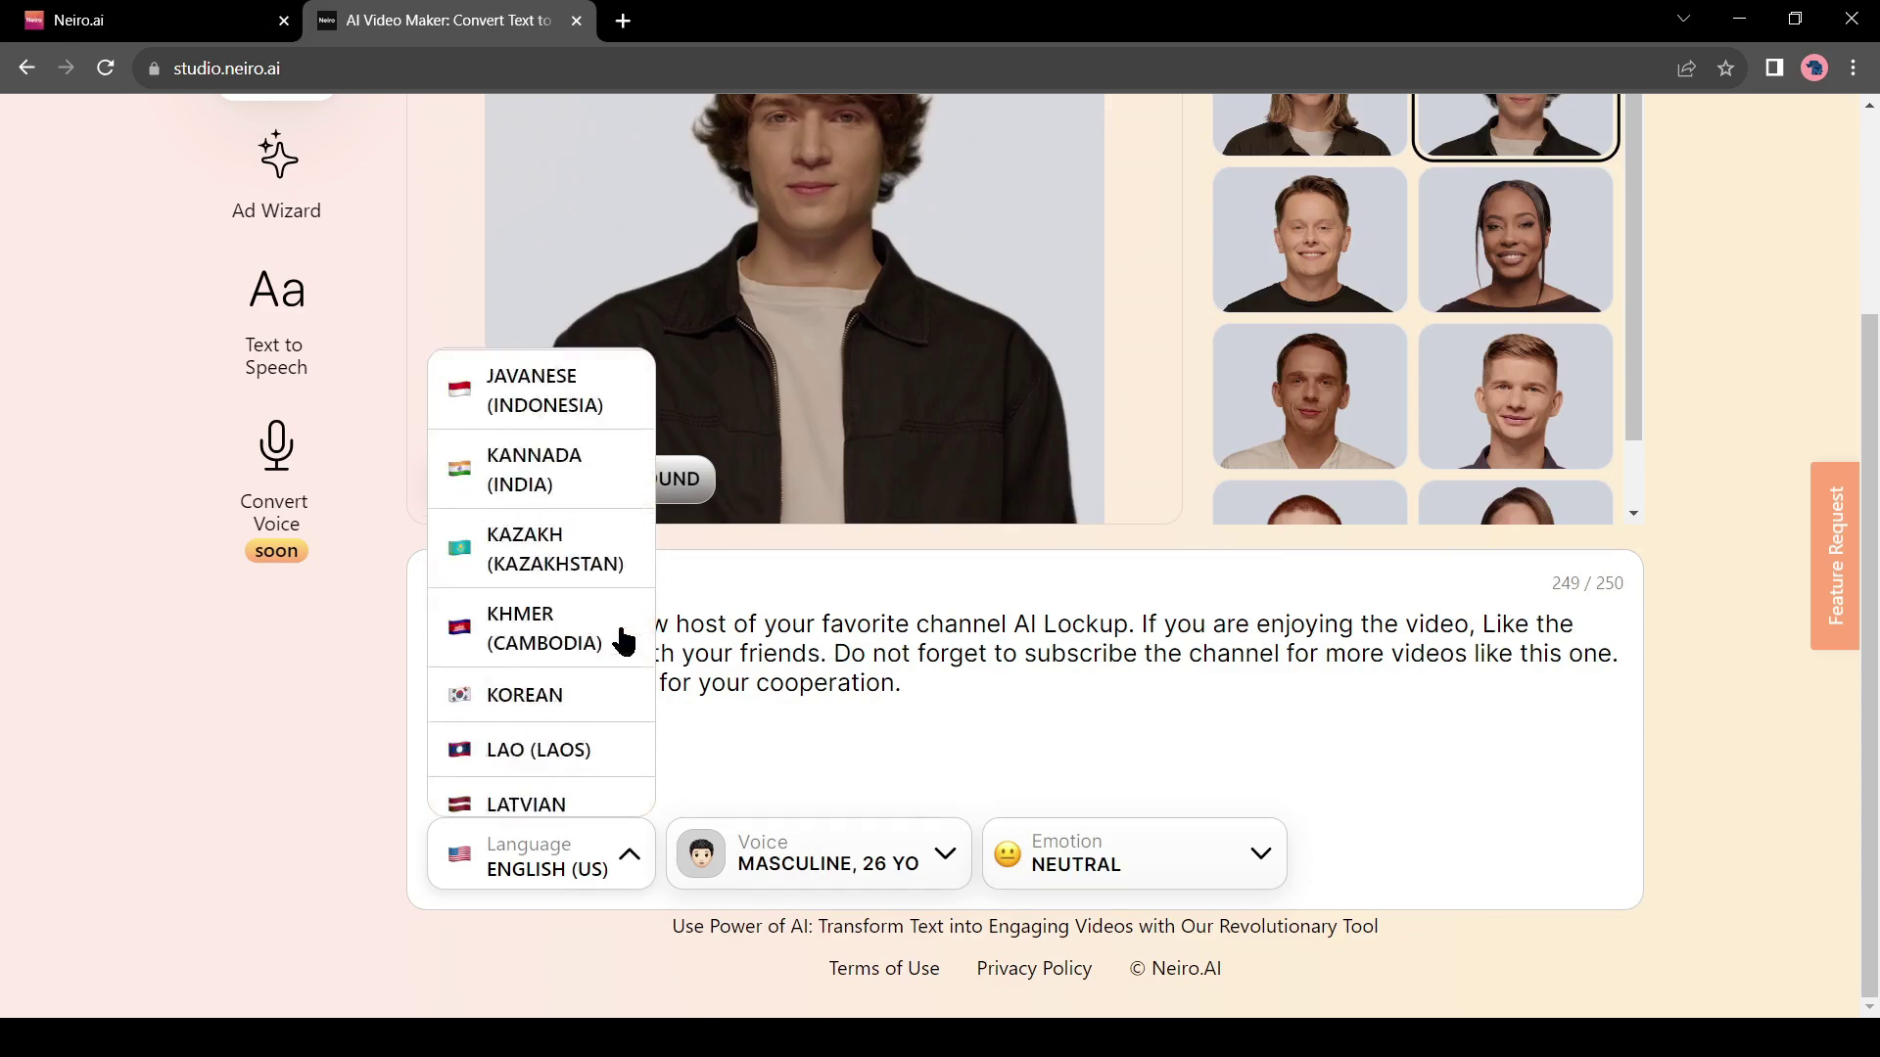
scroll(548, 661, "down", 6)
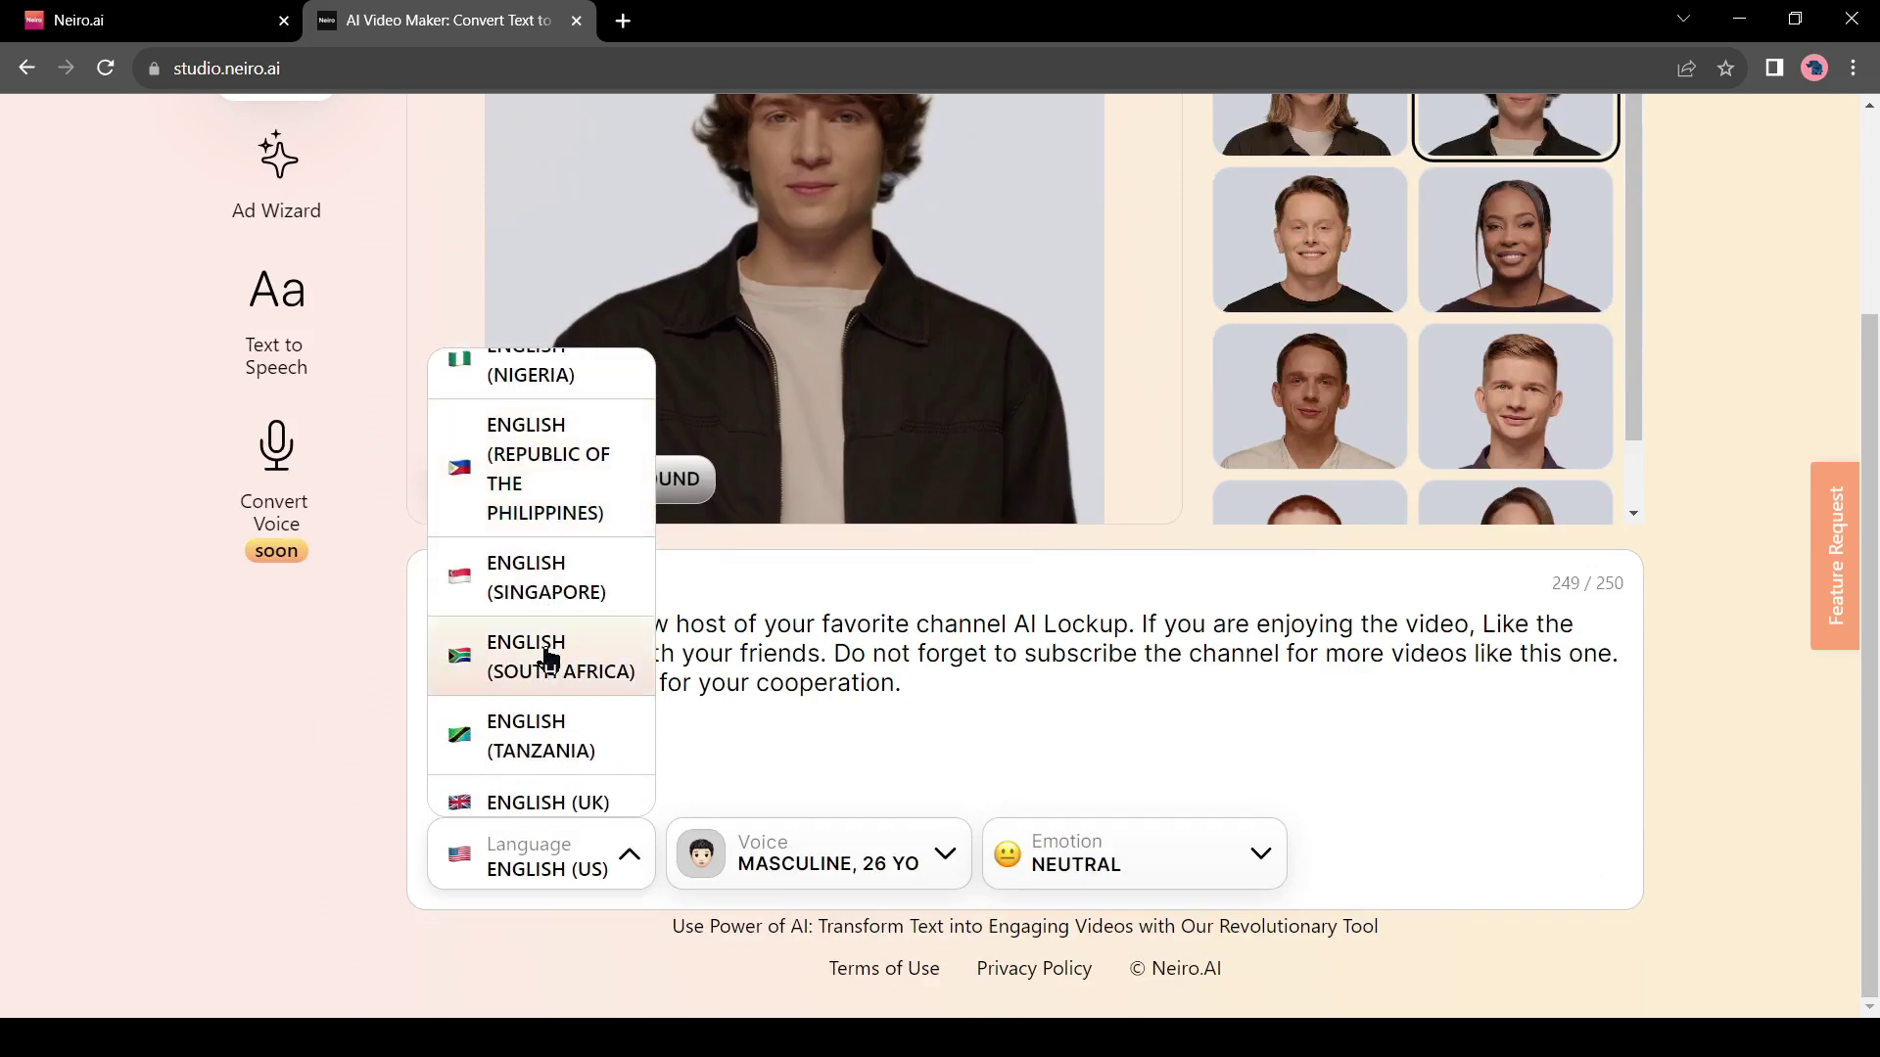
left_click(524, 749)
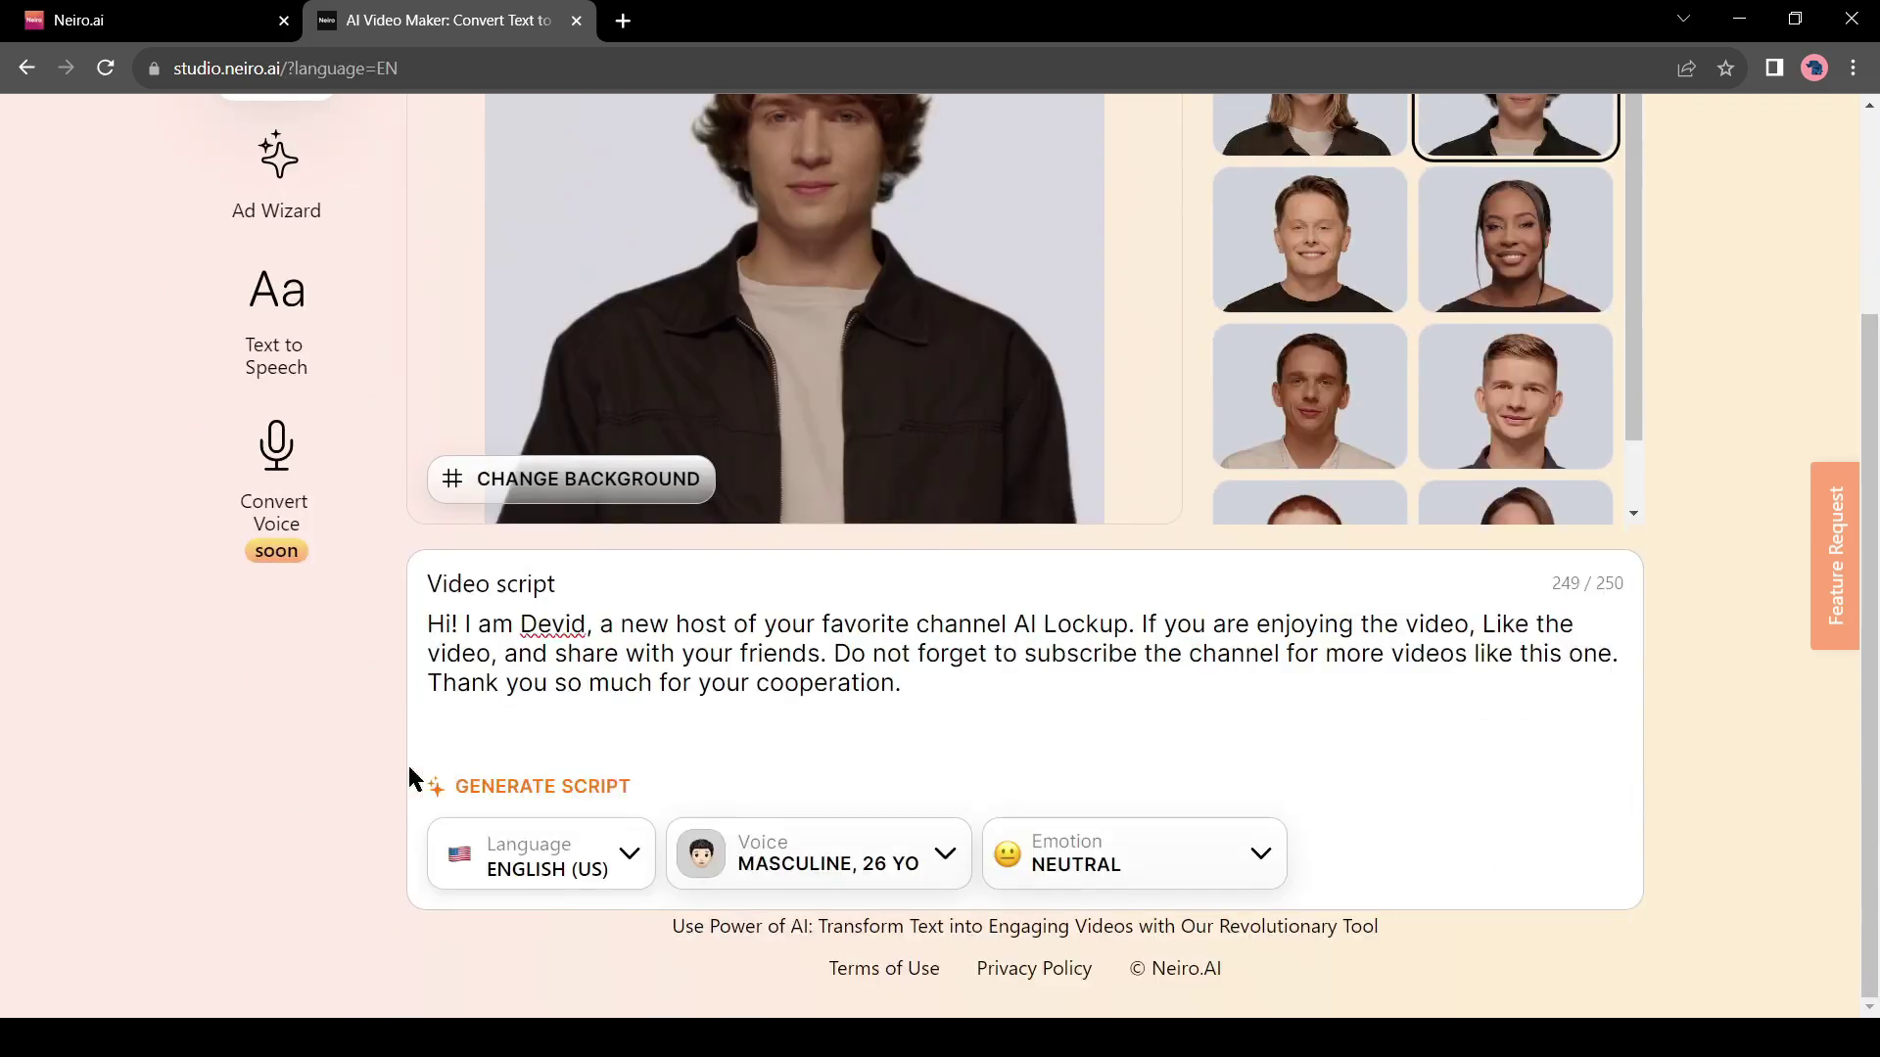
Audition the 26, 50, 25, 45 and 20 yo voices, then save the Masculine 26 YO voice.
left_click(876, 867)
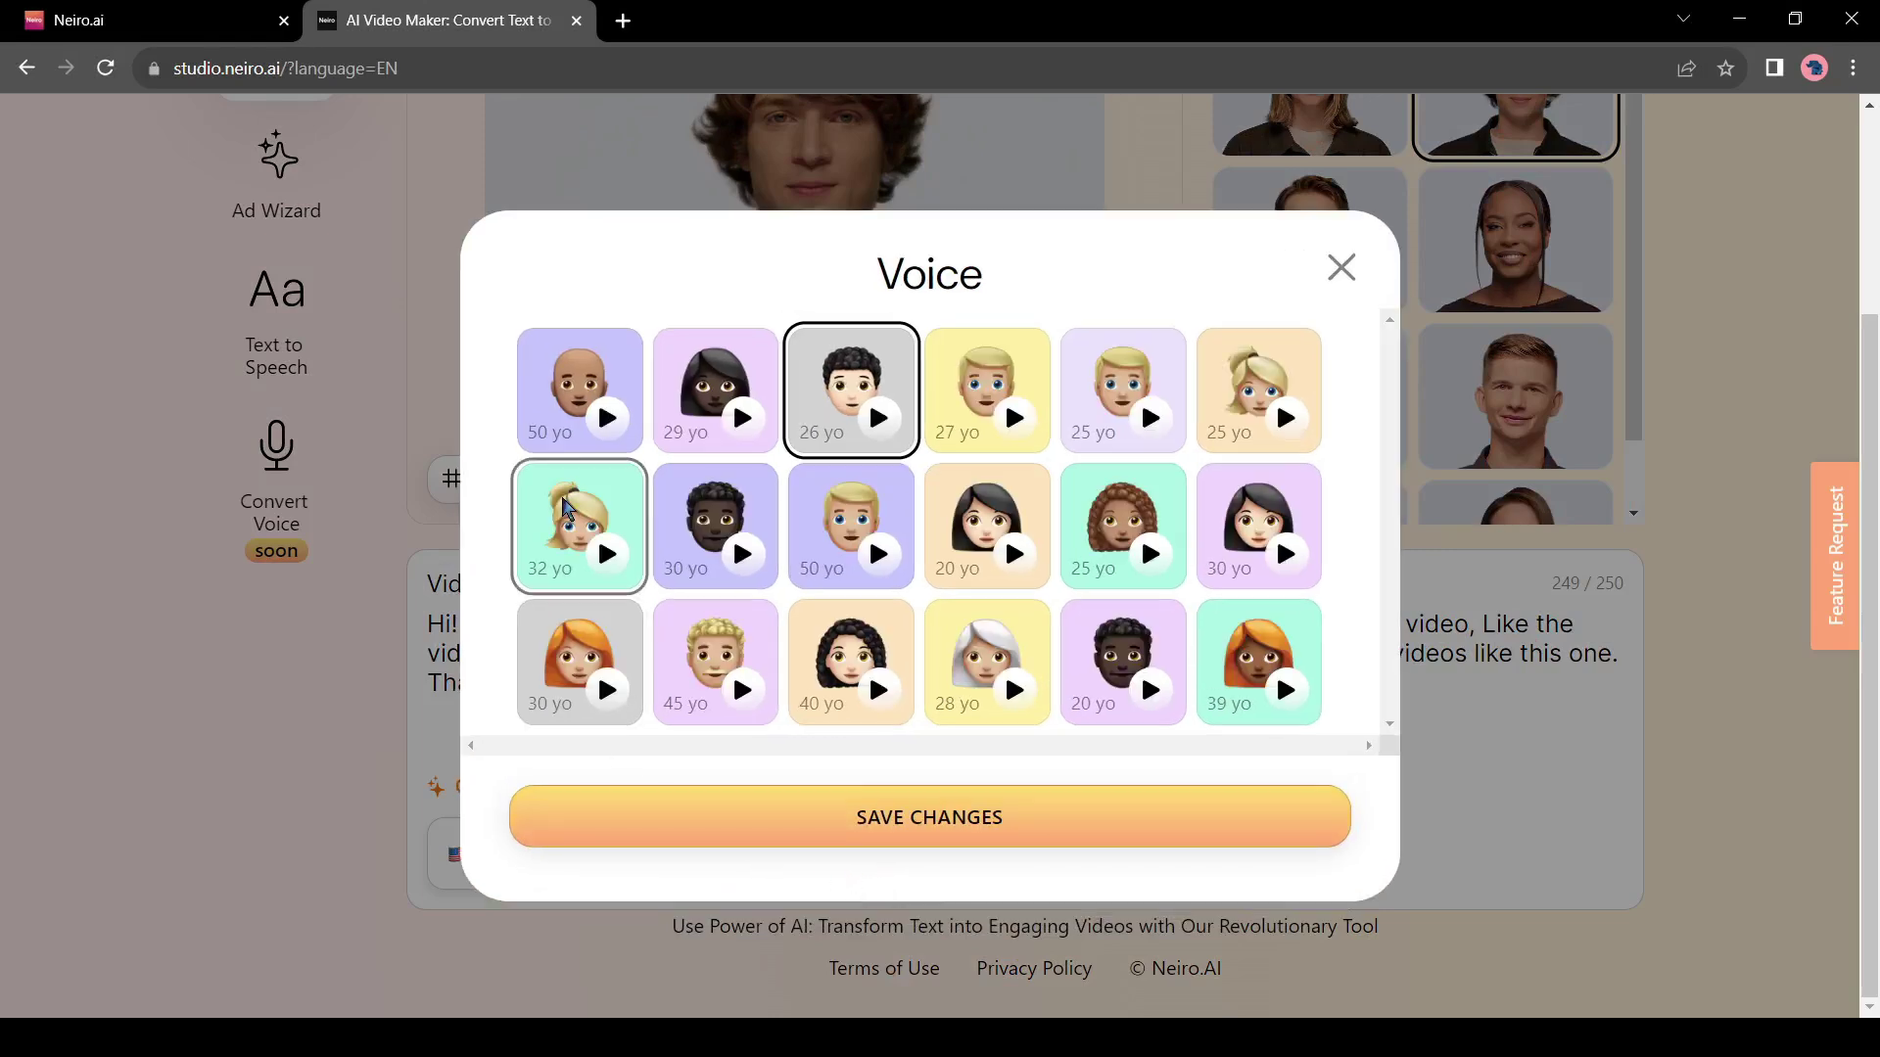
left_click(877, 419)
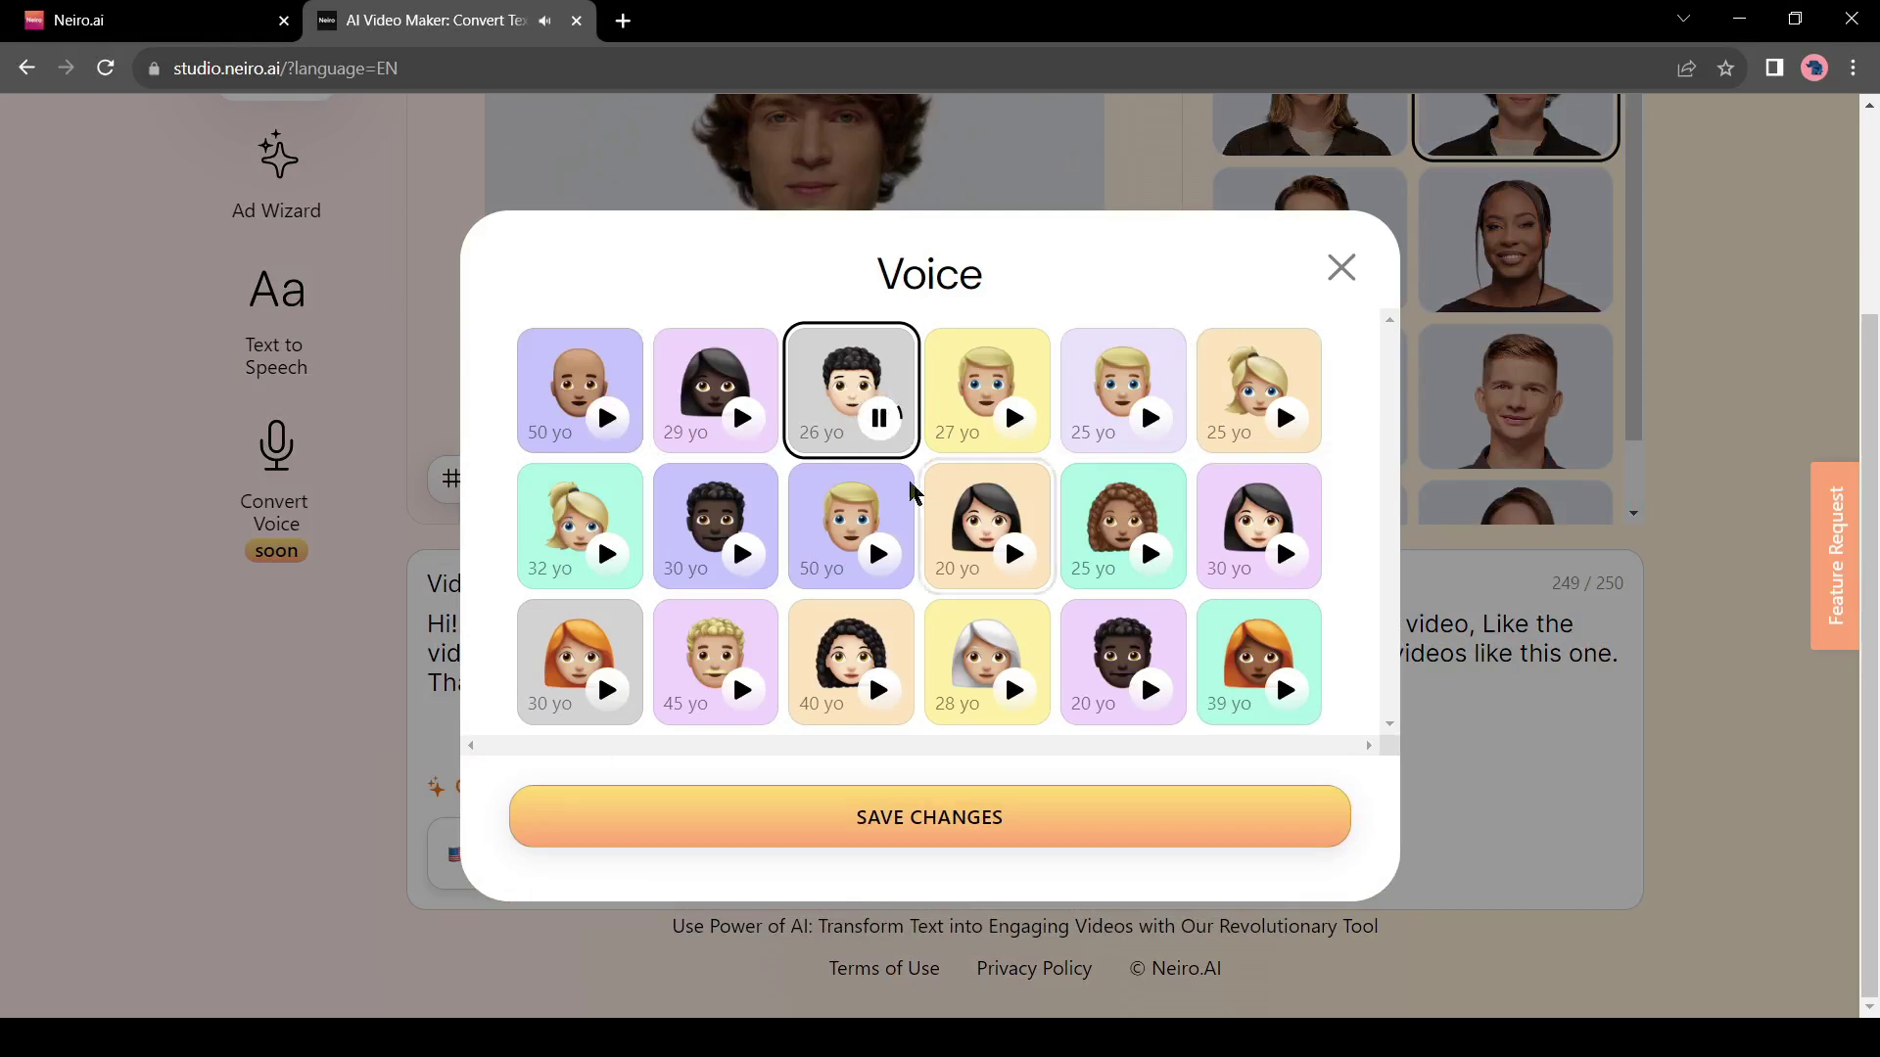
left_click(881, 556)
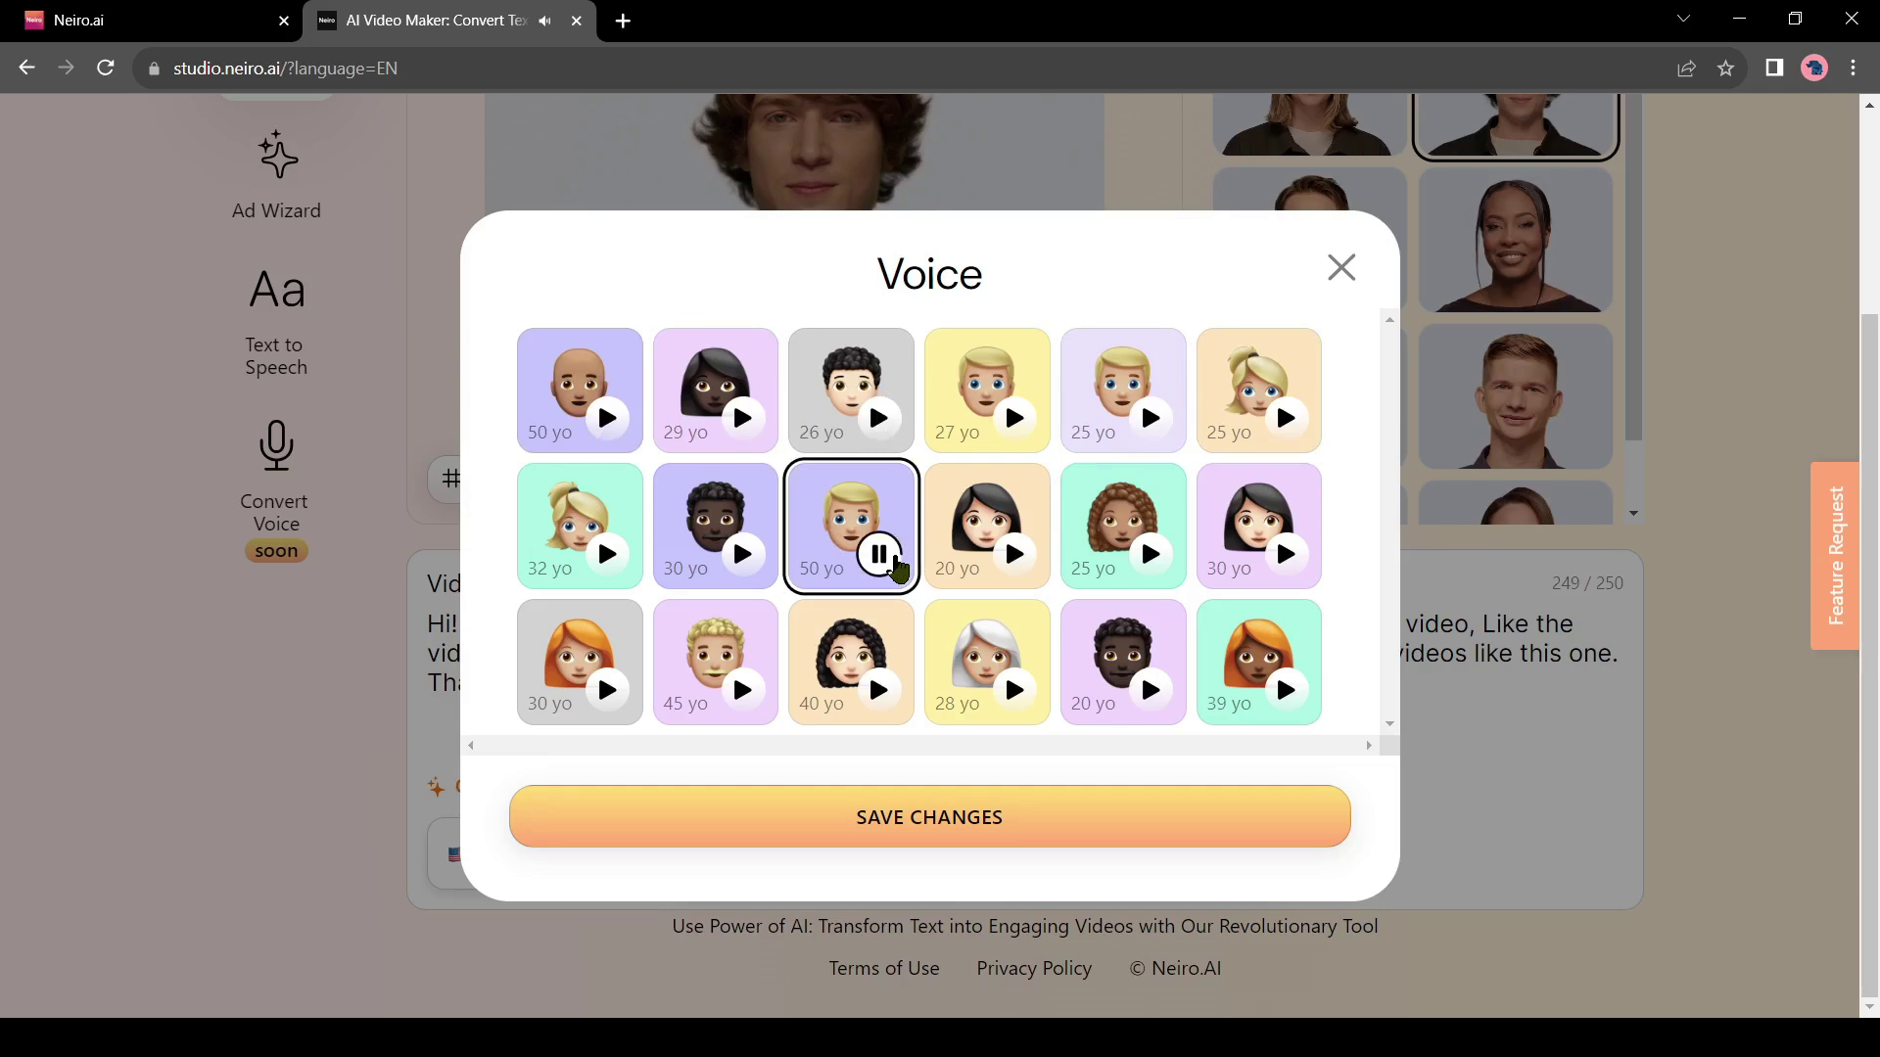
left_click(1151, 419)
left_click(743, 690)
left_click(1151, 690)
left_click(876, 413)
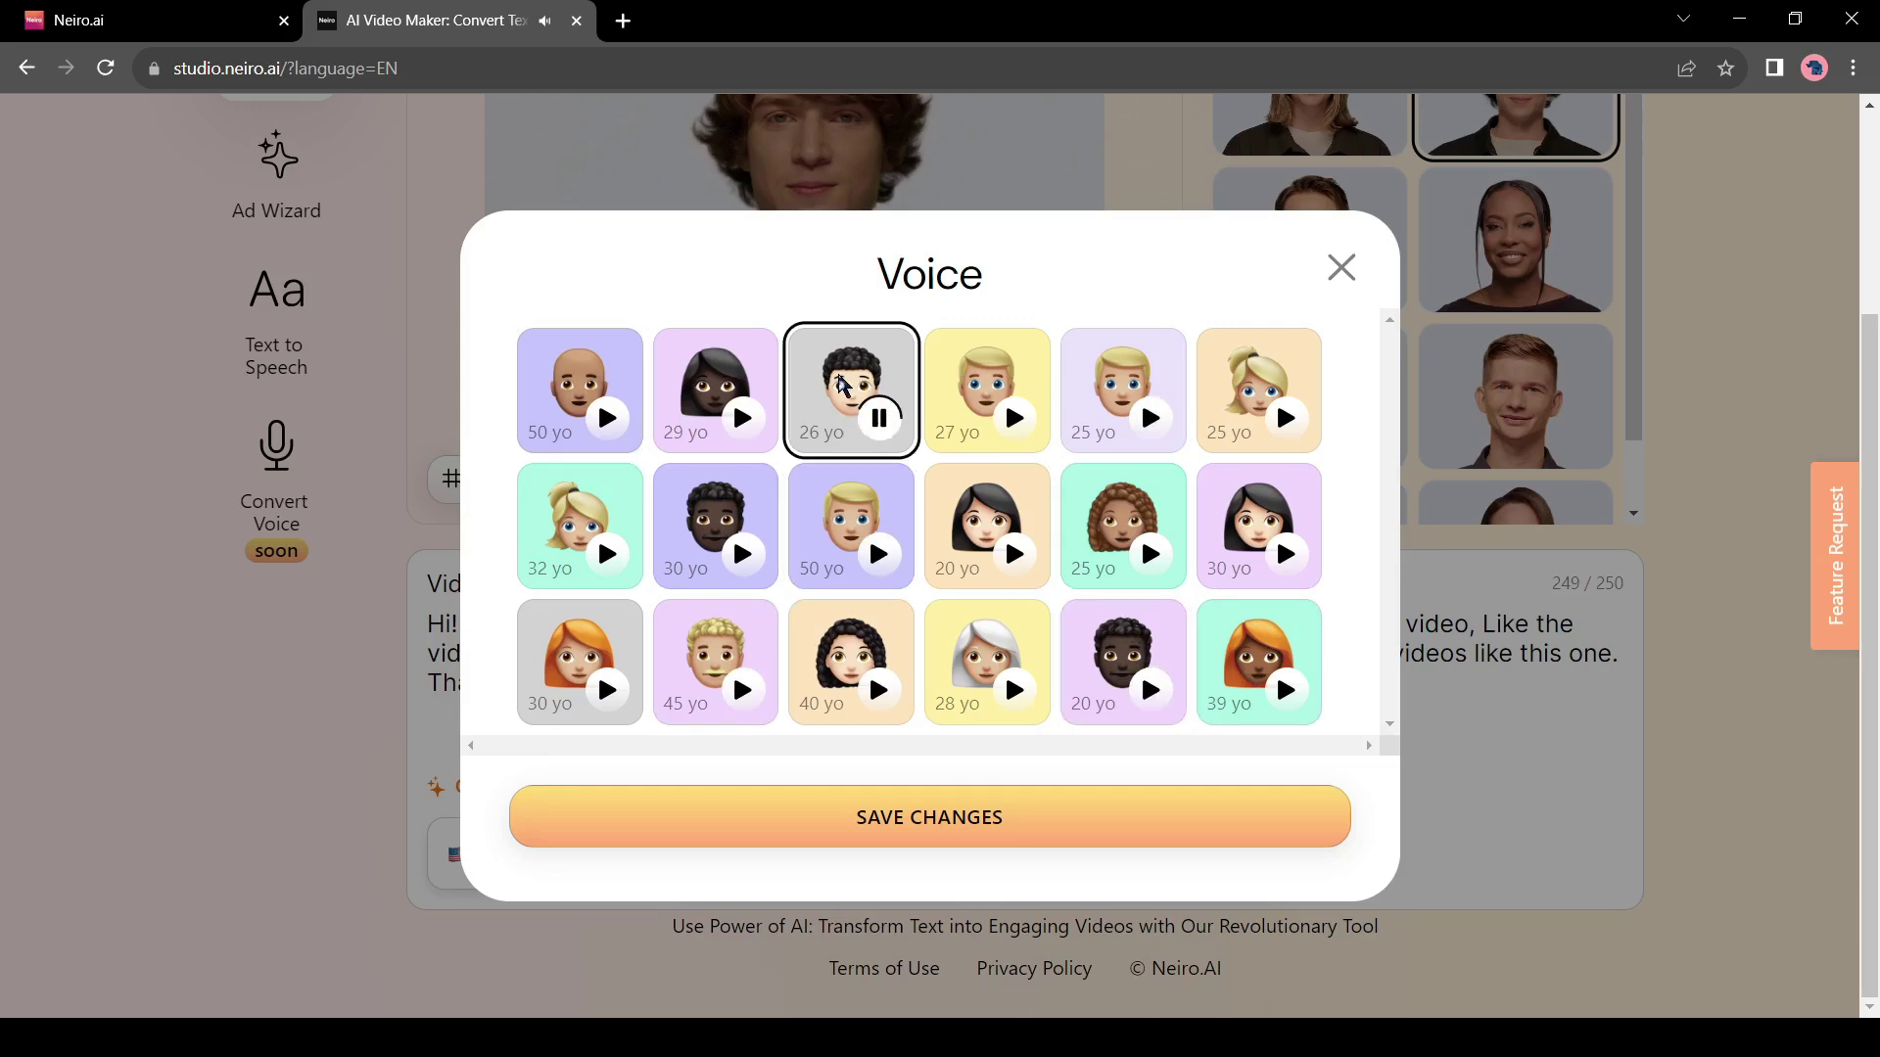
left_click(901, 818)
Set the voice emotion to Happy and trim the script's trailing space to 248/250 characters.
scroll(793, 678, "down", 3)
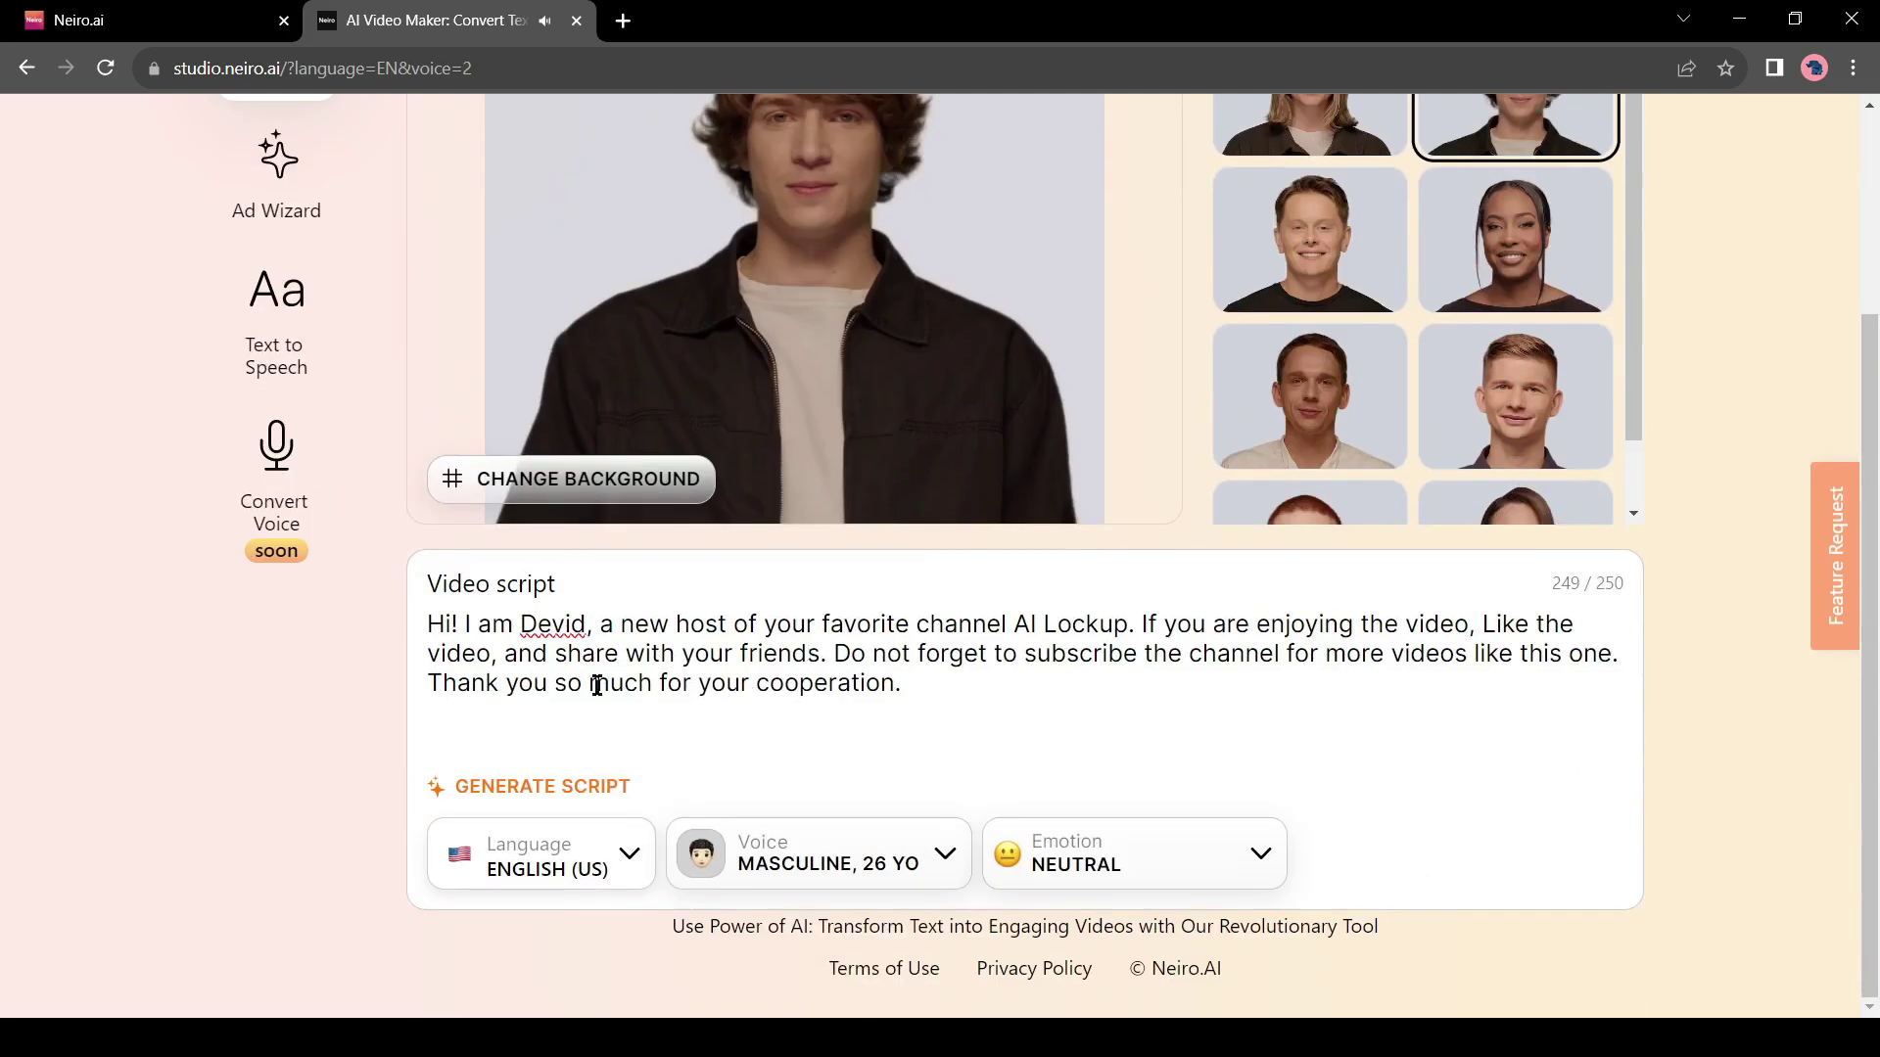
left_click(1233, 858)
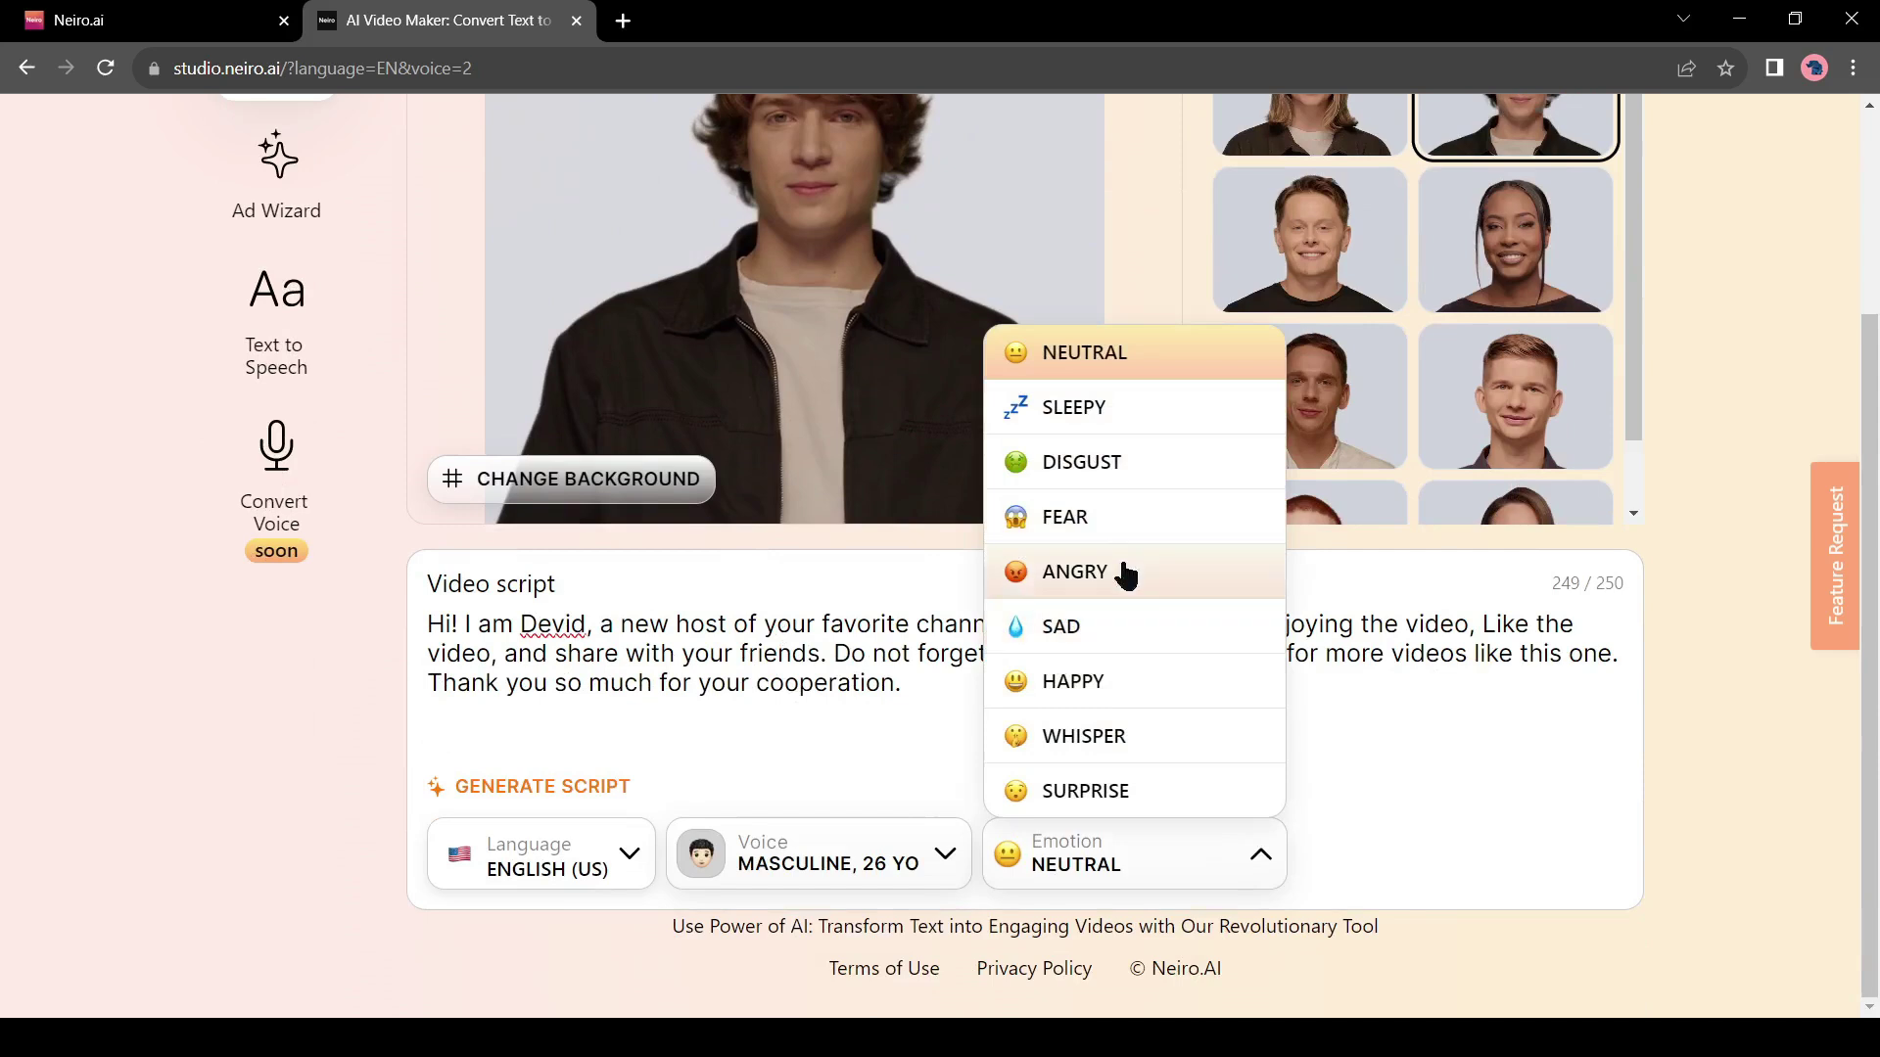
left_click(1108, 664)
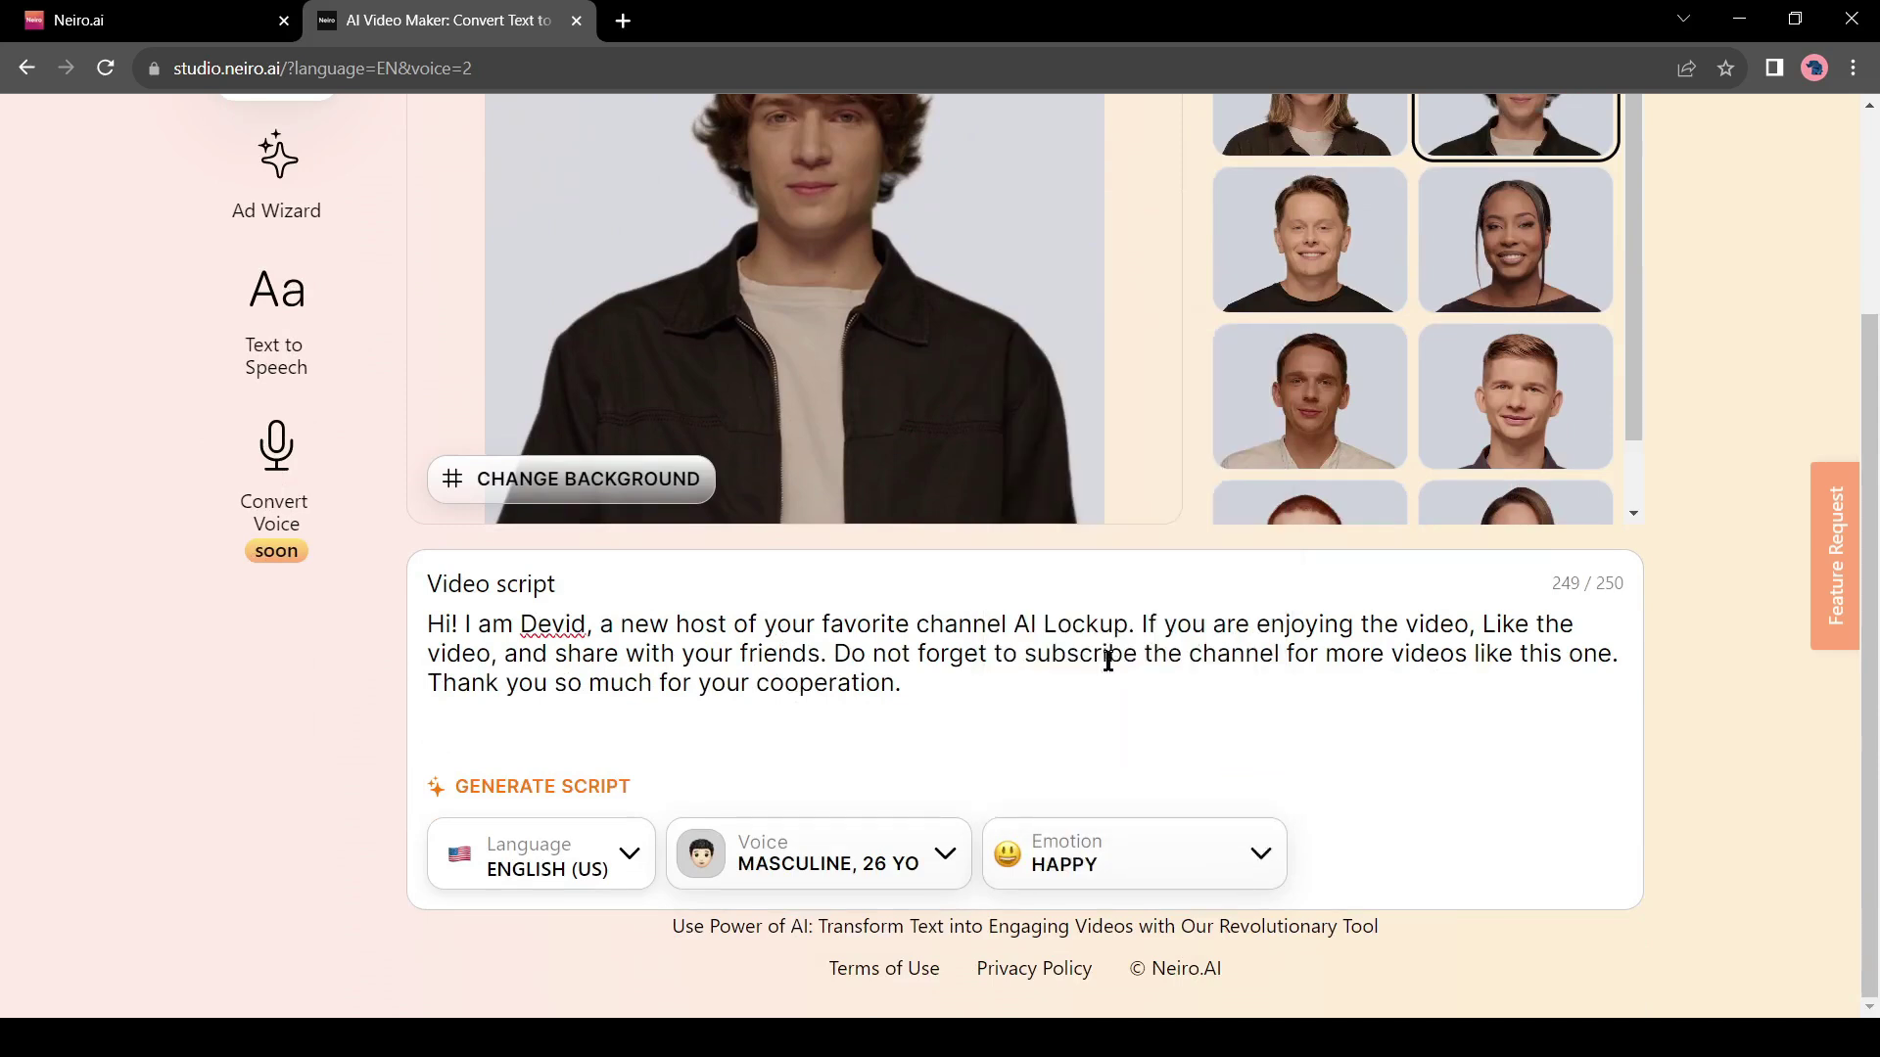
key("BackSpace")
scroll(957, 689, "up", 3)
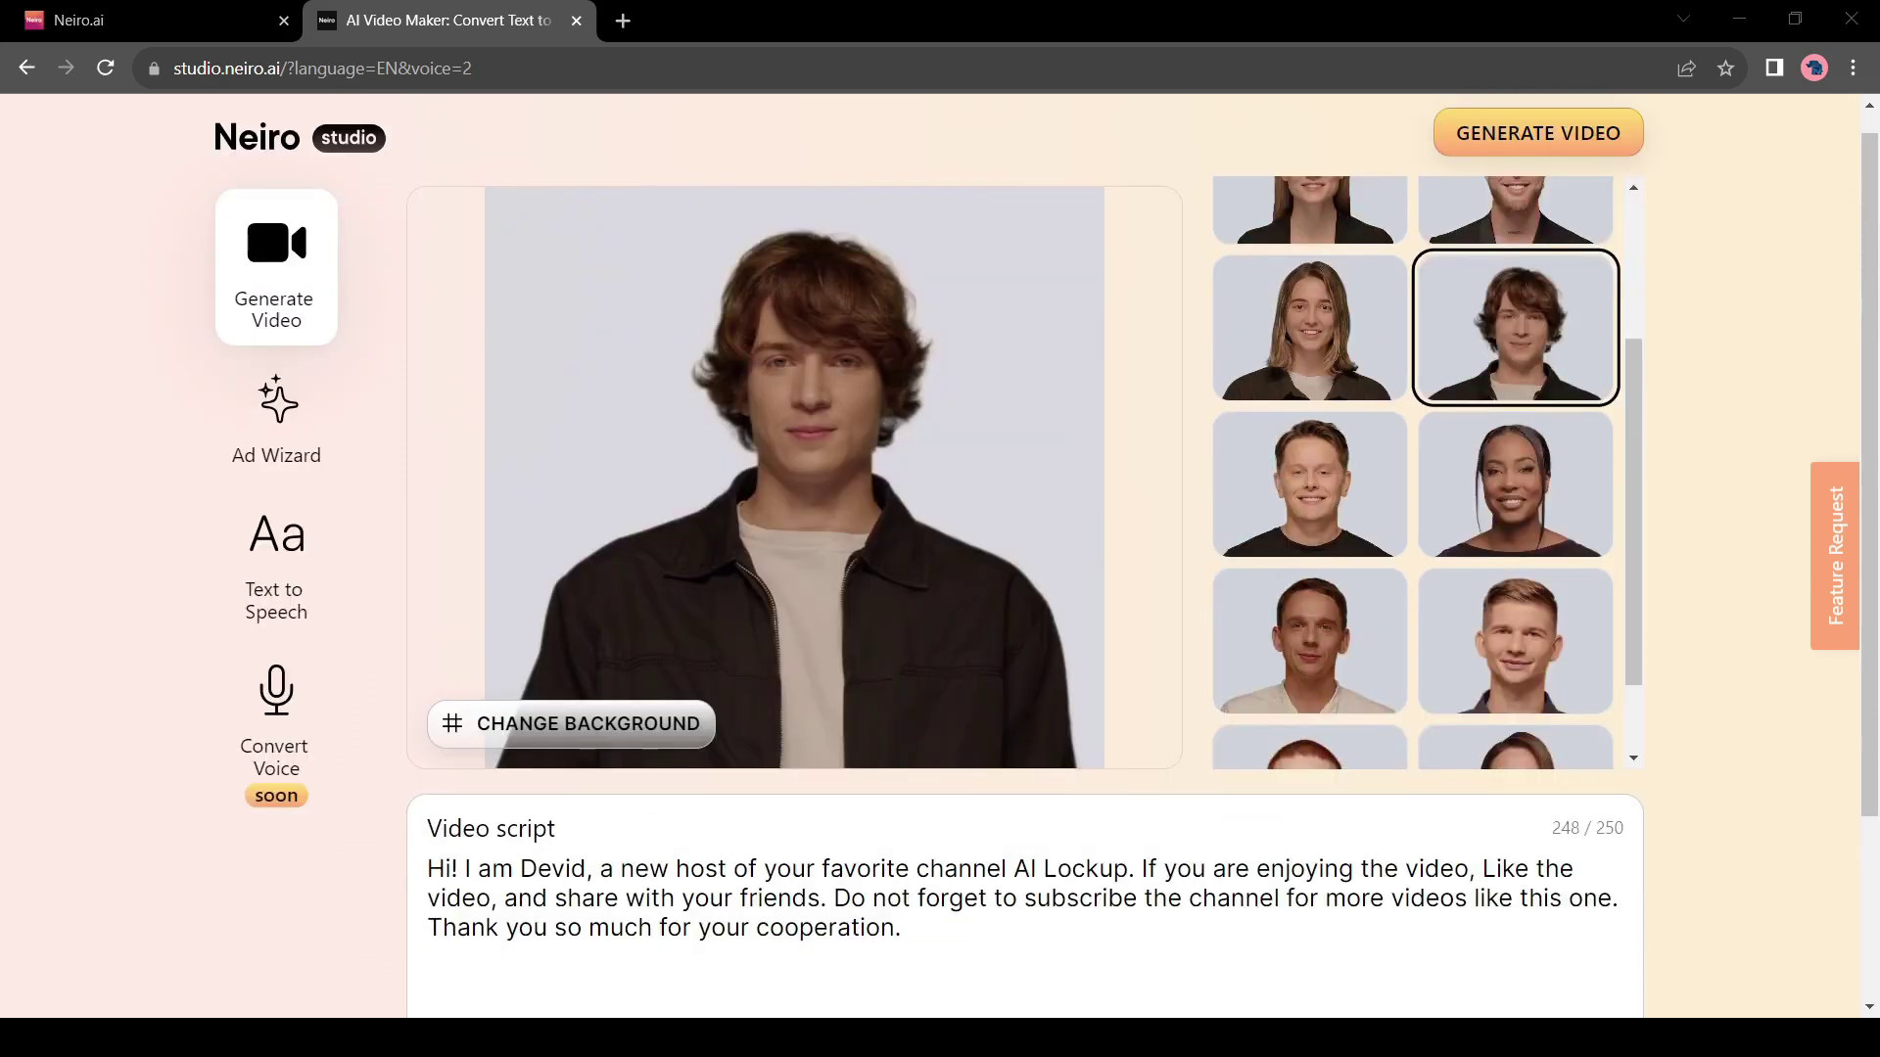
Sign in with email and password, start generating the avatar video, and dismiss the in-progress notice.
left_click(1563, 136)
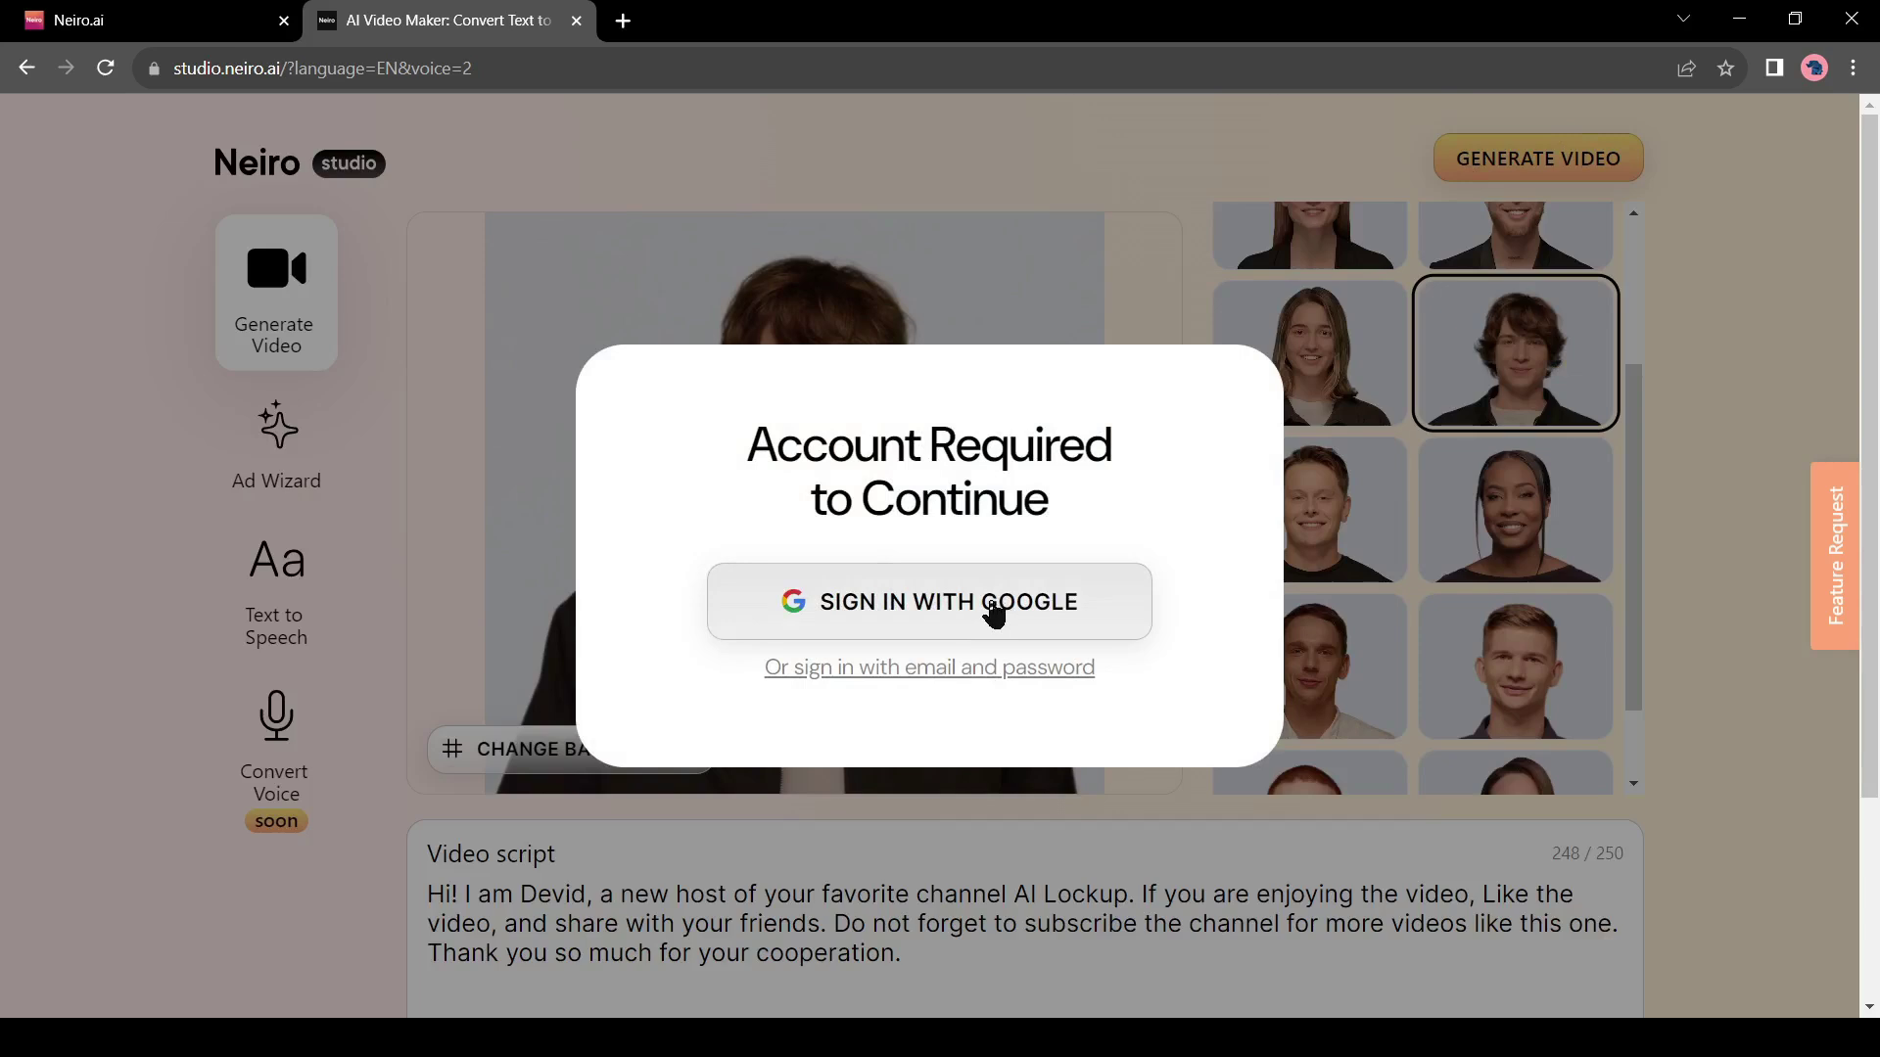
left_click(956, 670)
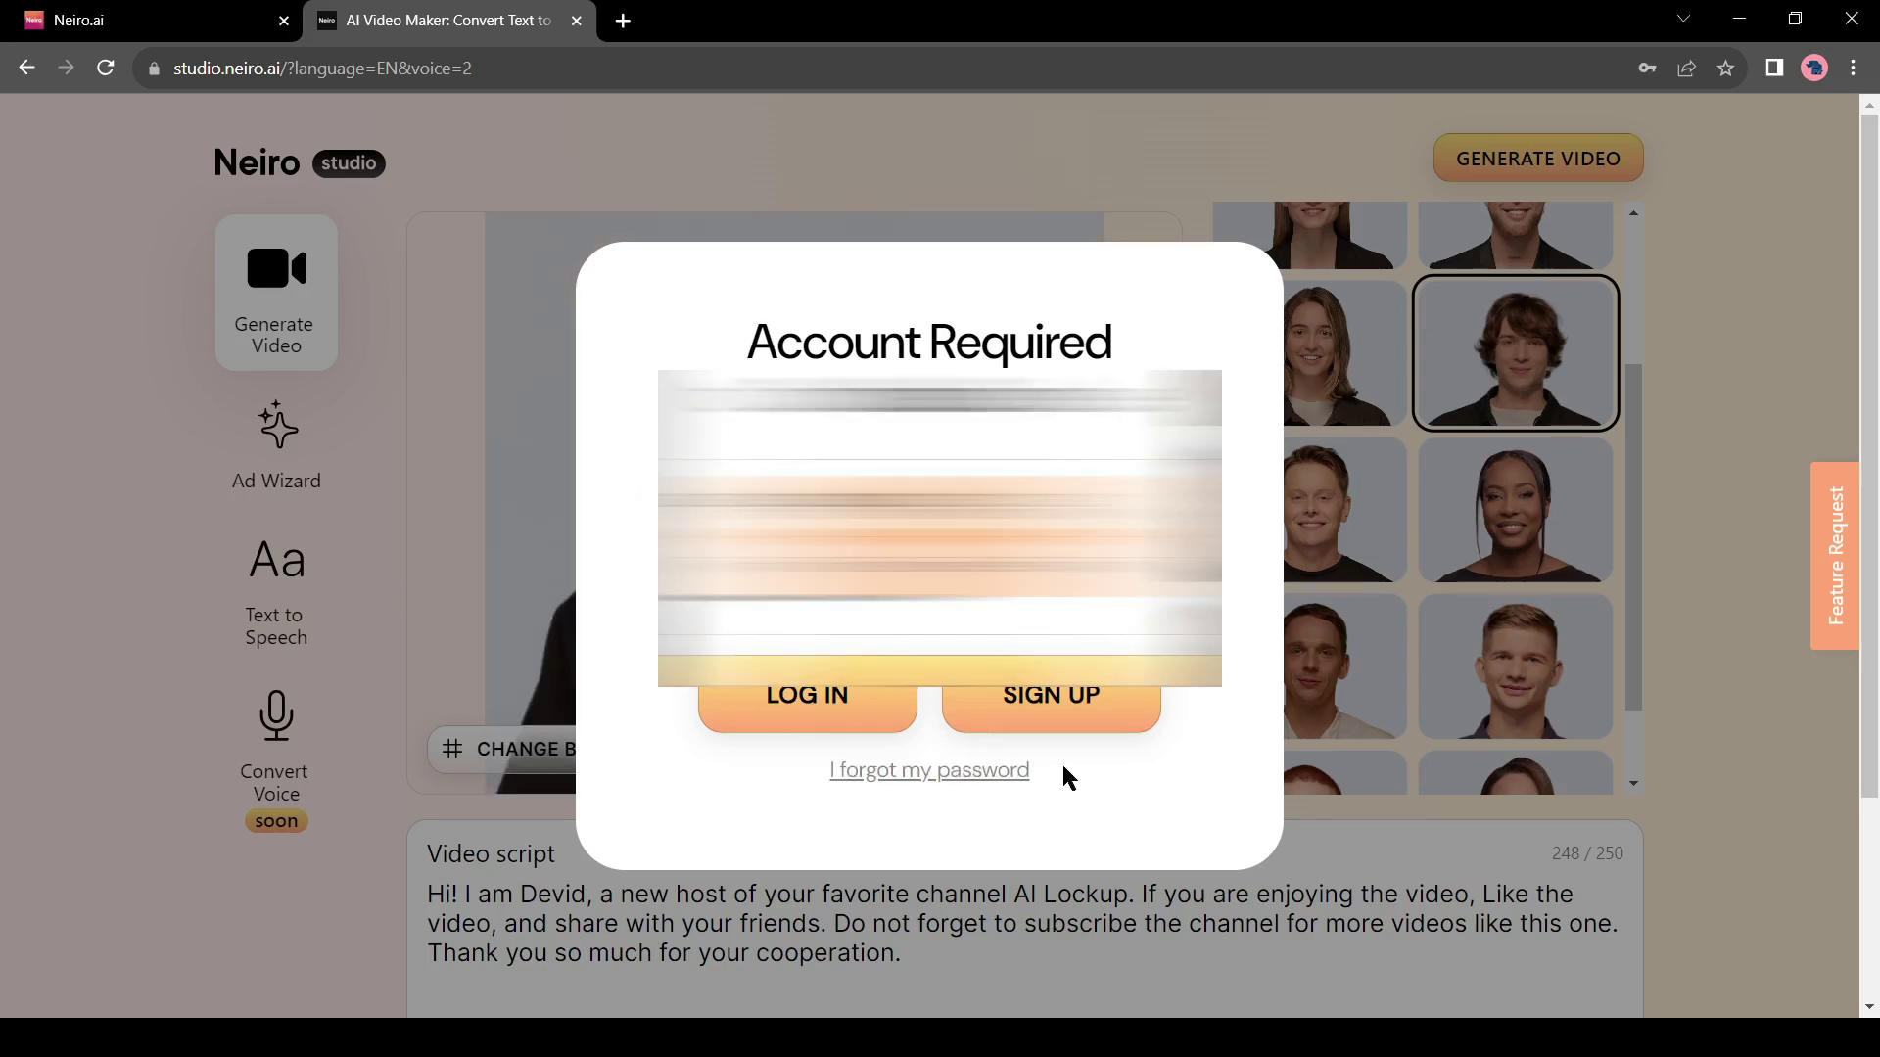
scroll(1310, 369, "up", 5)
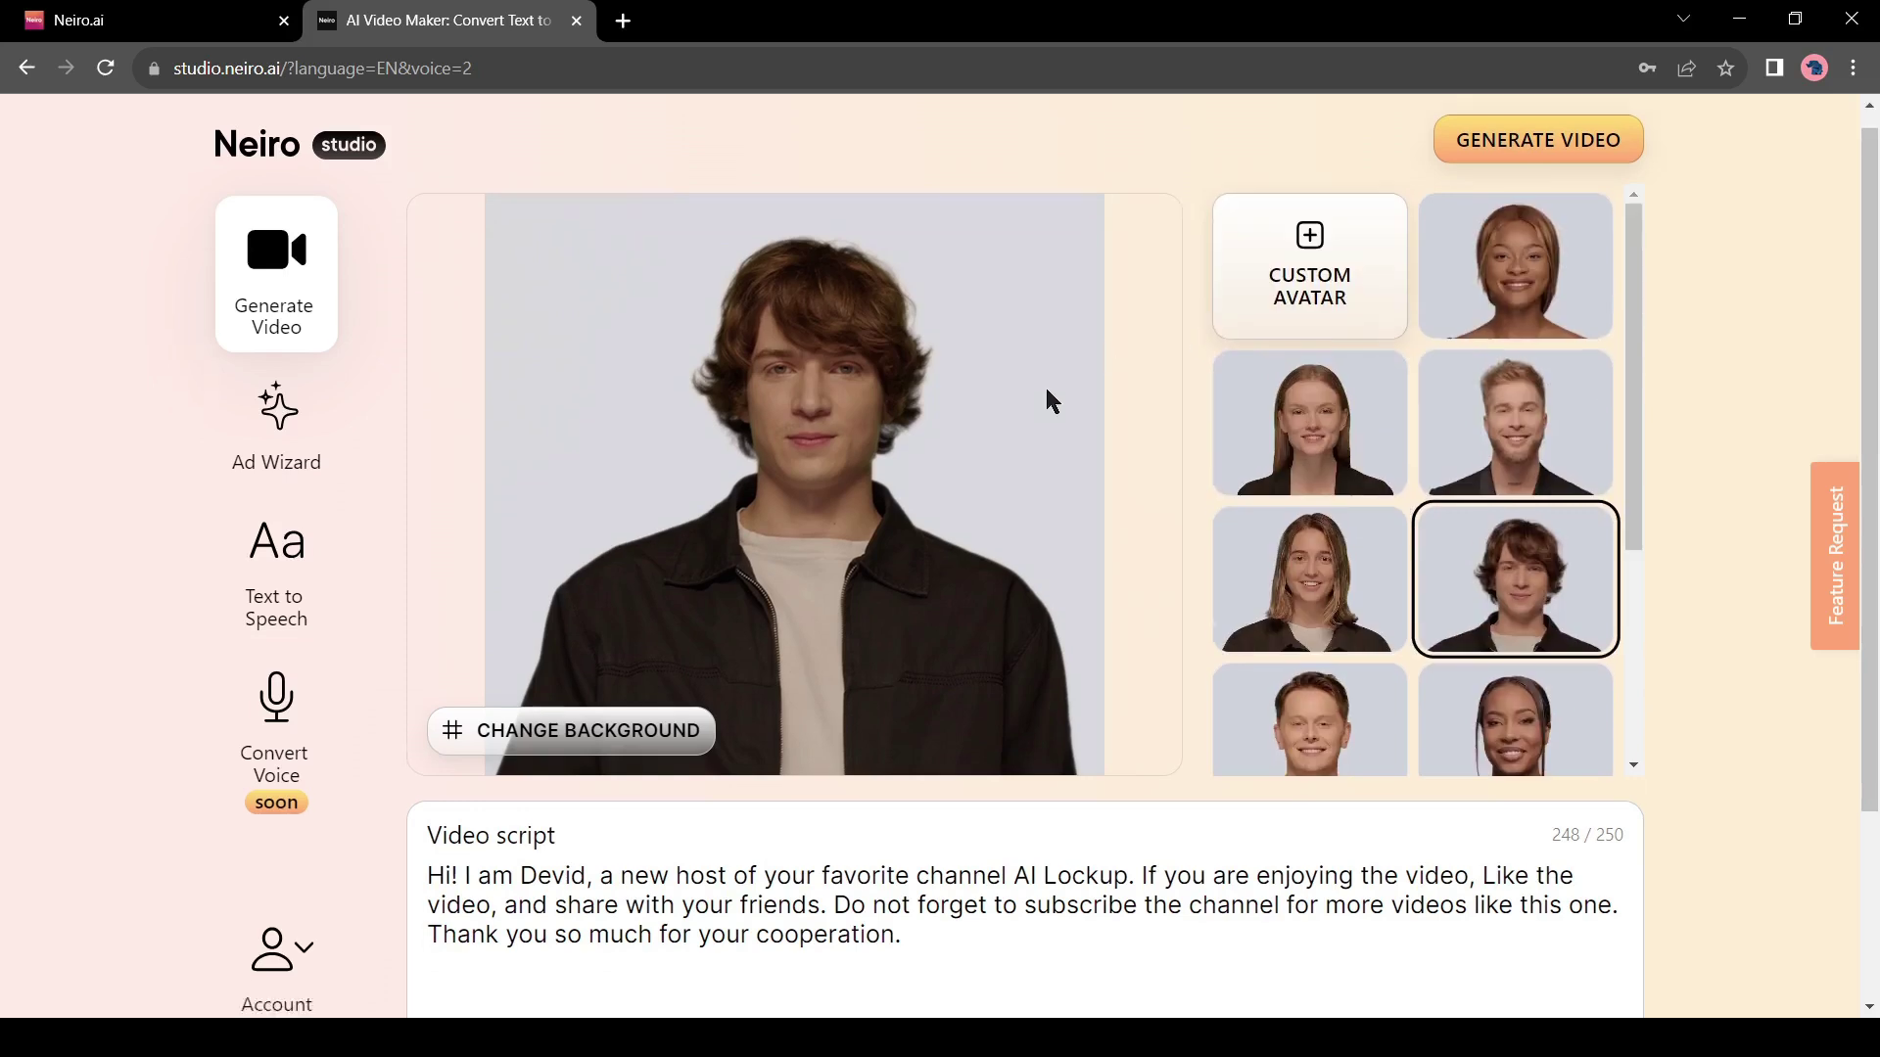
left_click(1537, 156)
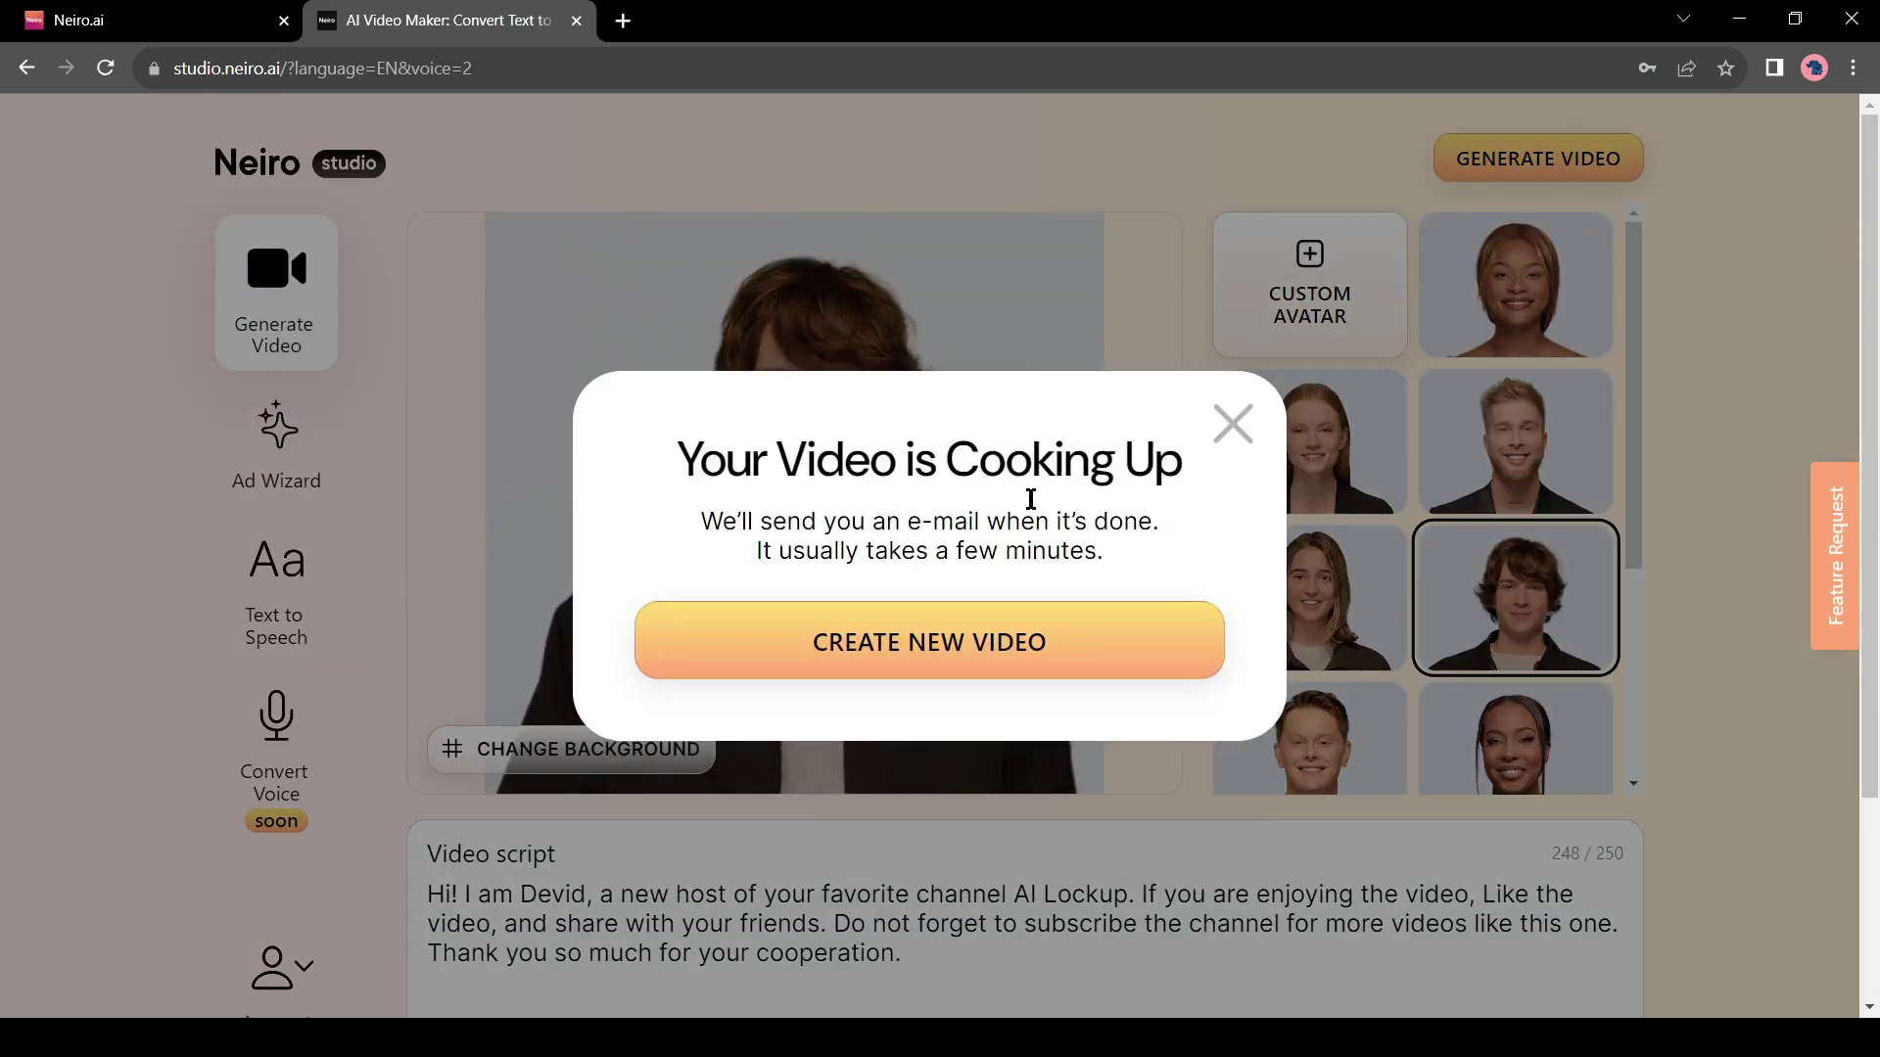
left_click(1234, 425)
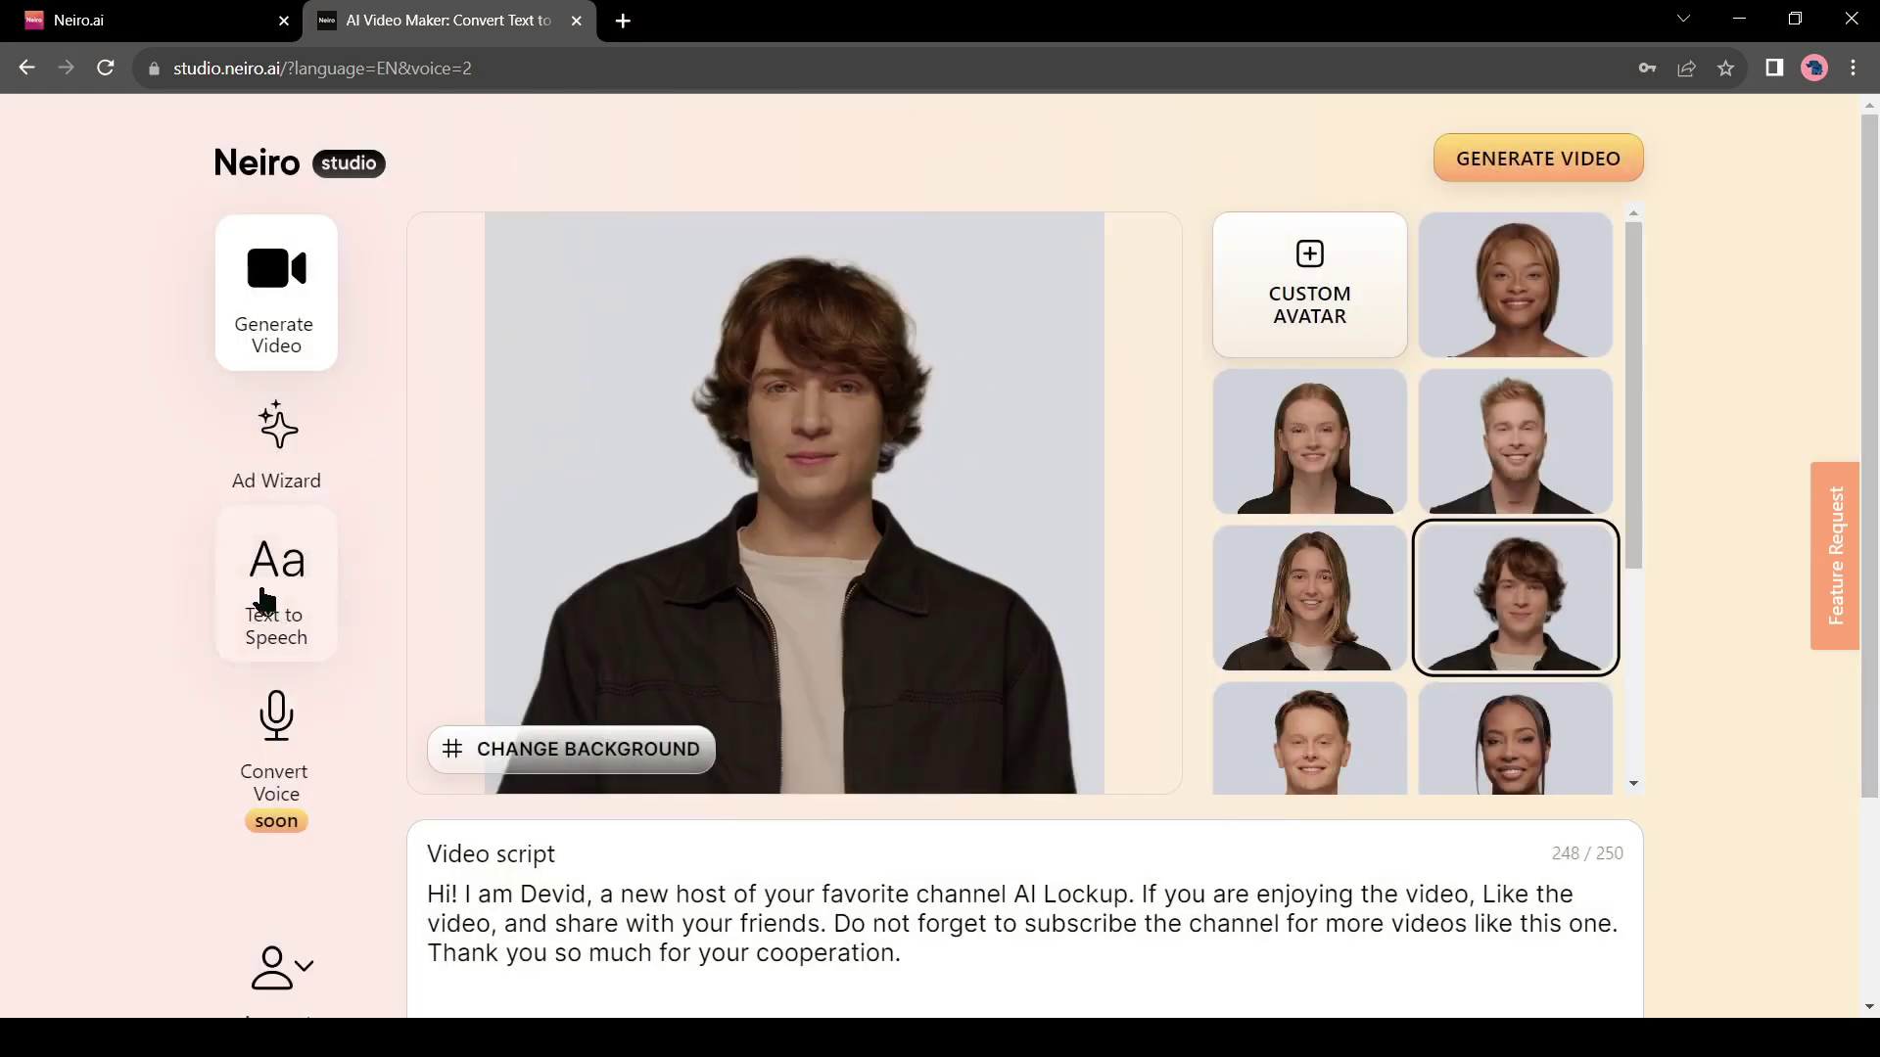
Paste the Emma and Sarah story into Text to Speech, keeping English (US).
left_click(305, 607)
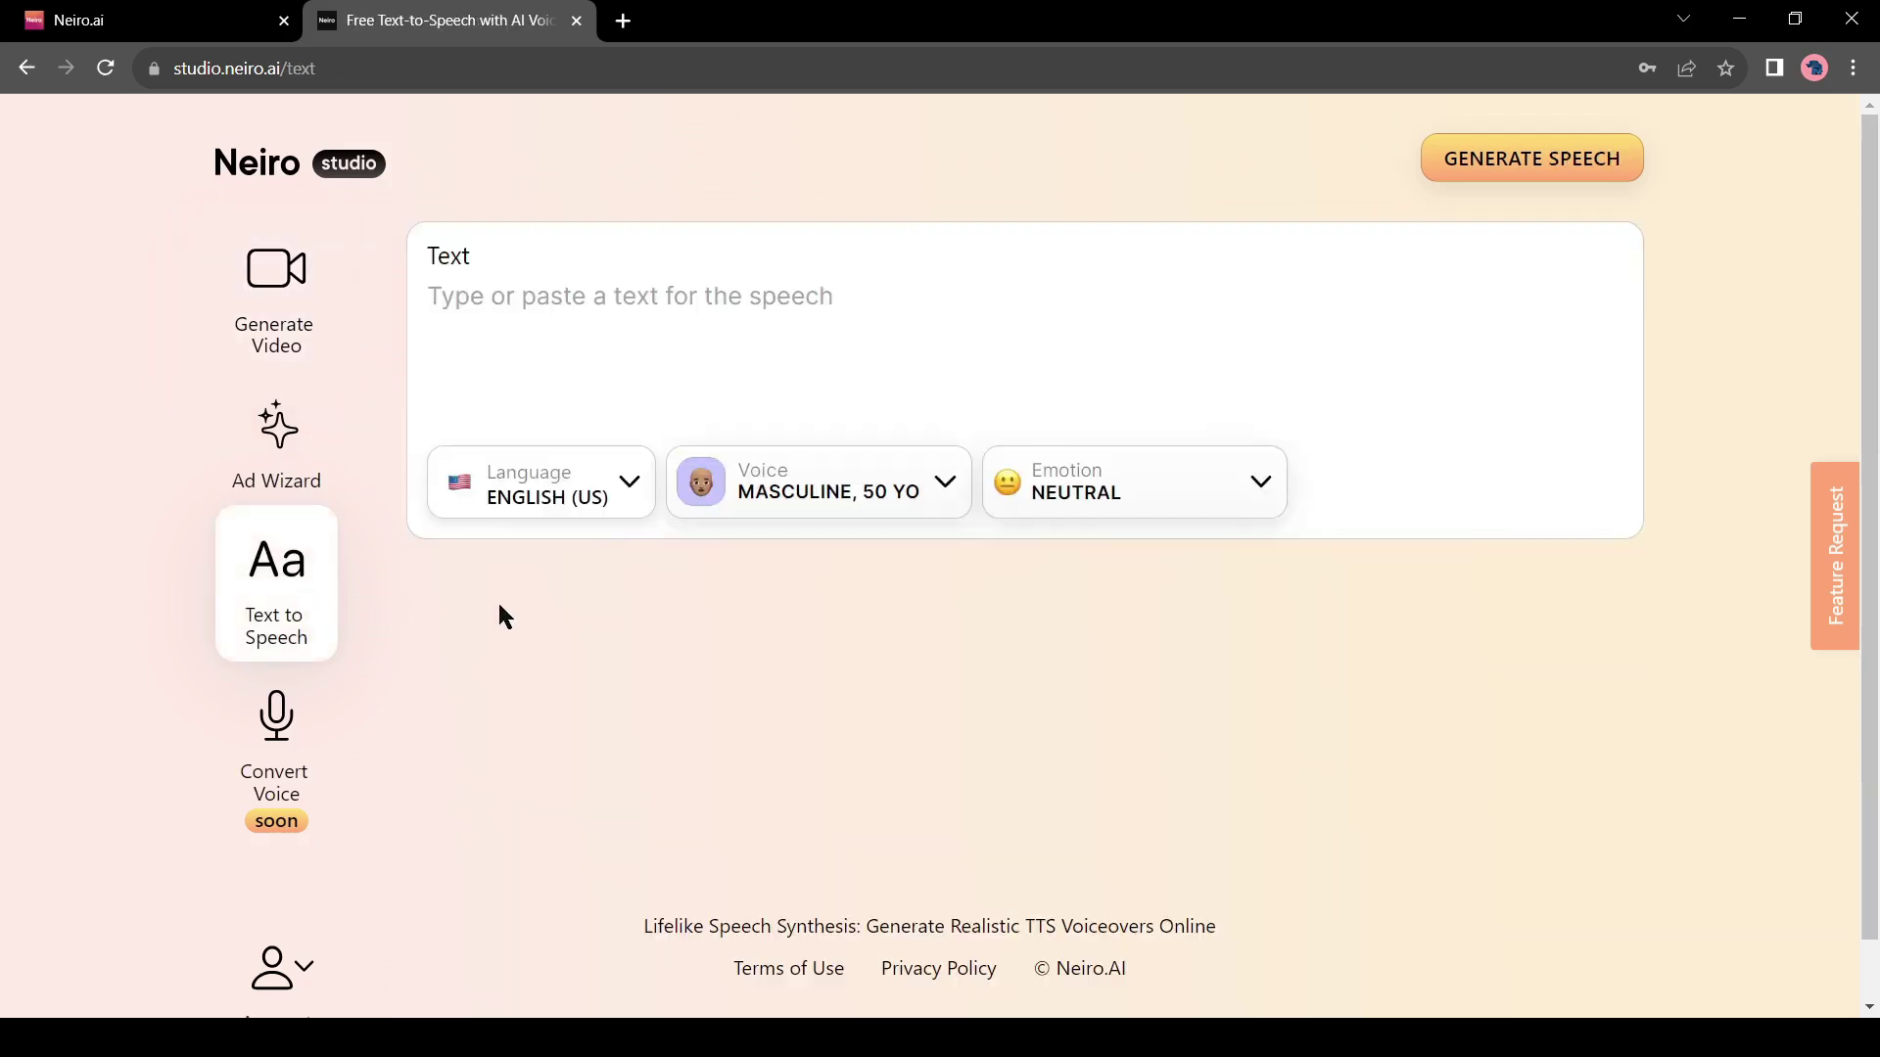
left_click(603, 308)
type("Once upon a time in a small, picturesque village nestled between rolling hills, there lived two inseparable friends named Emma and Sarah. They had been friends since childhood, their bond forged by shared secrets, laughter, and countless adventures.")
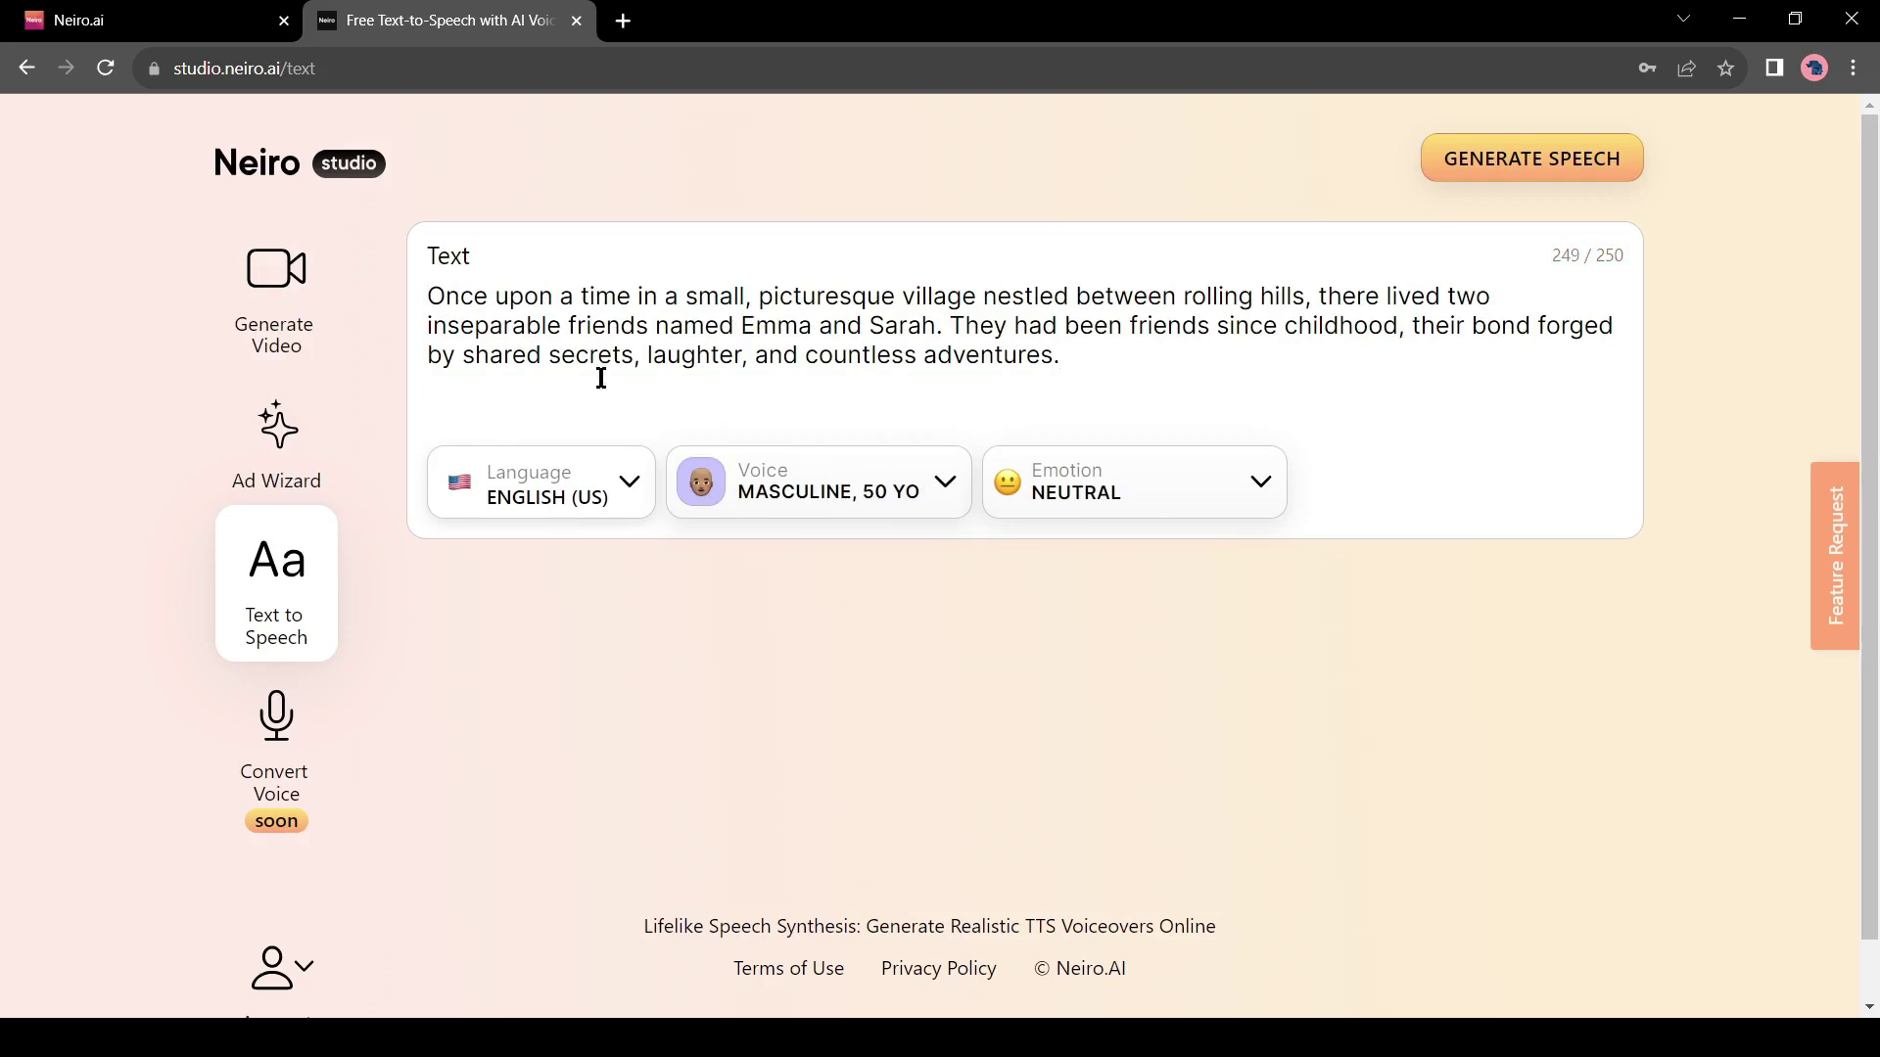
left_click(558, 500)
scroll(533, 802, "down", 10)
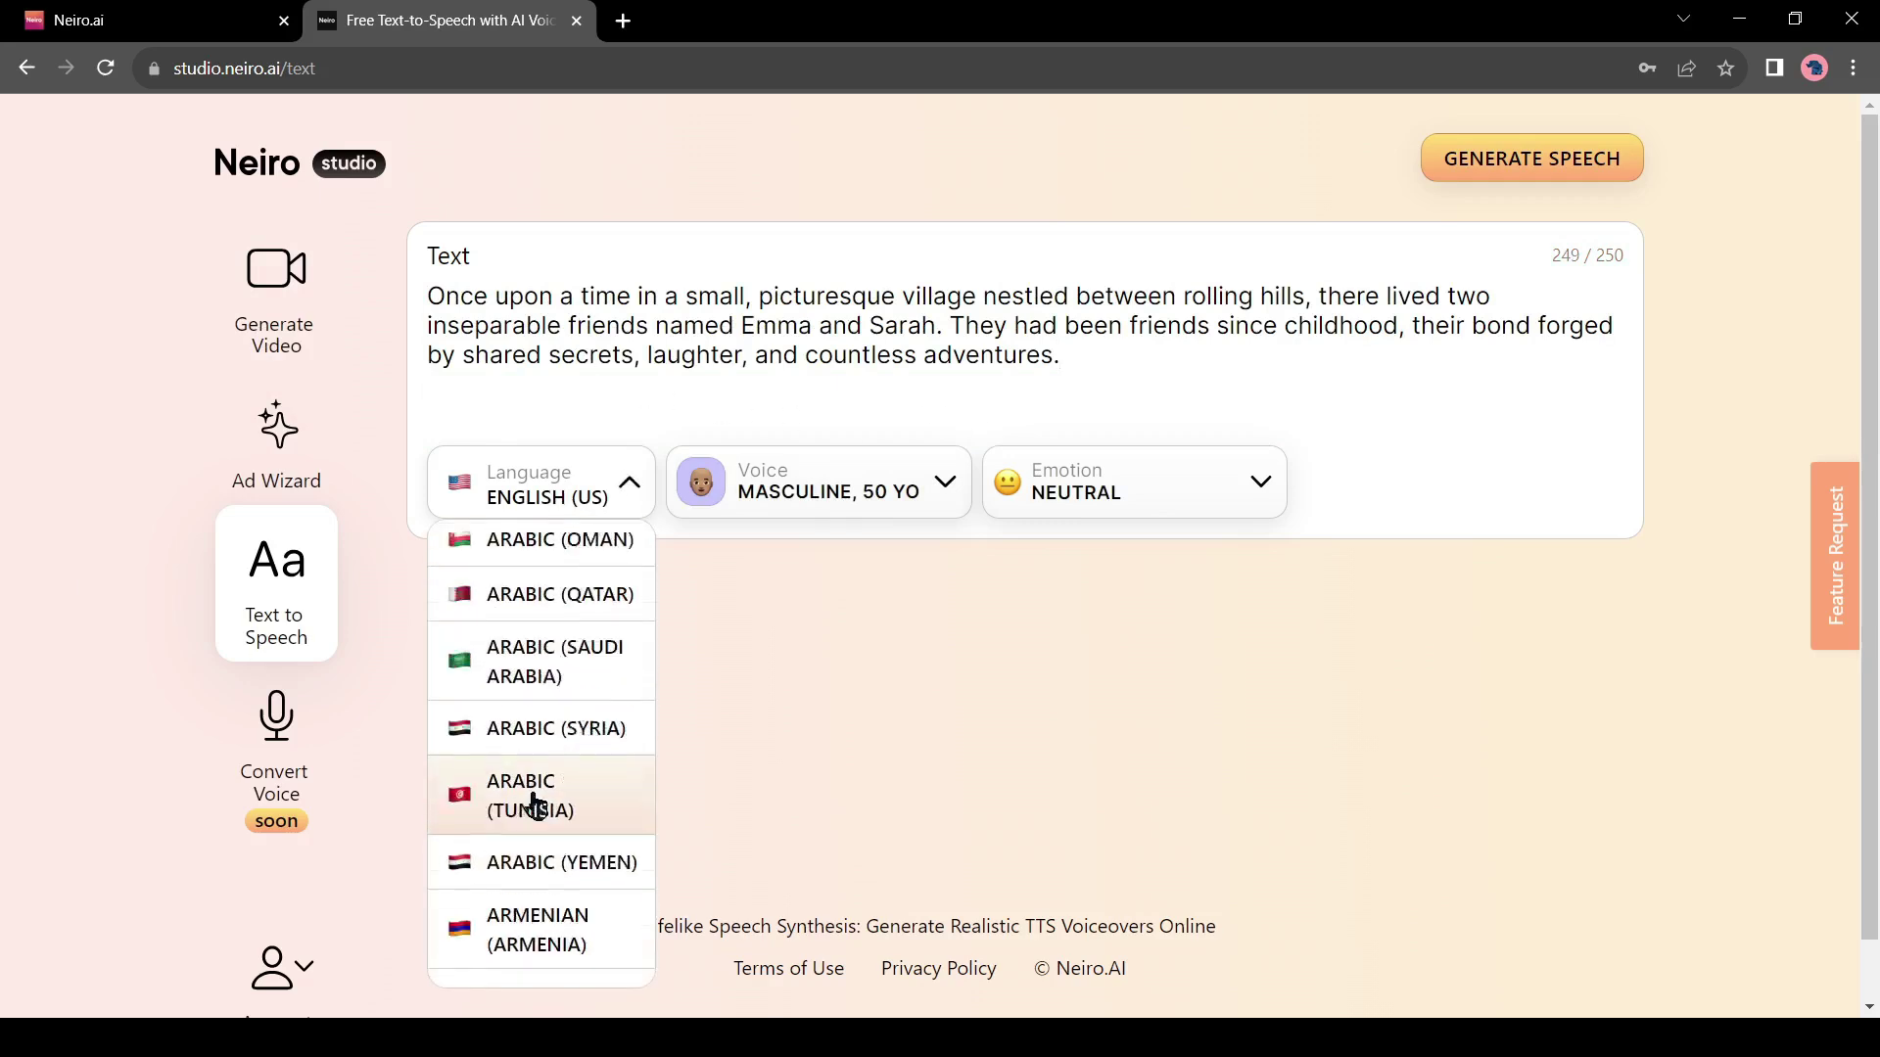
left_click(562, 503)
Choose the FEMININE, 32 YO voice with HAPPY emotion and generate the speech.
left_click(887, 490)
left_click(575, 529)
left_click(878, 831)
left_click(1230, 509)
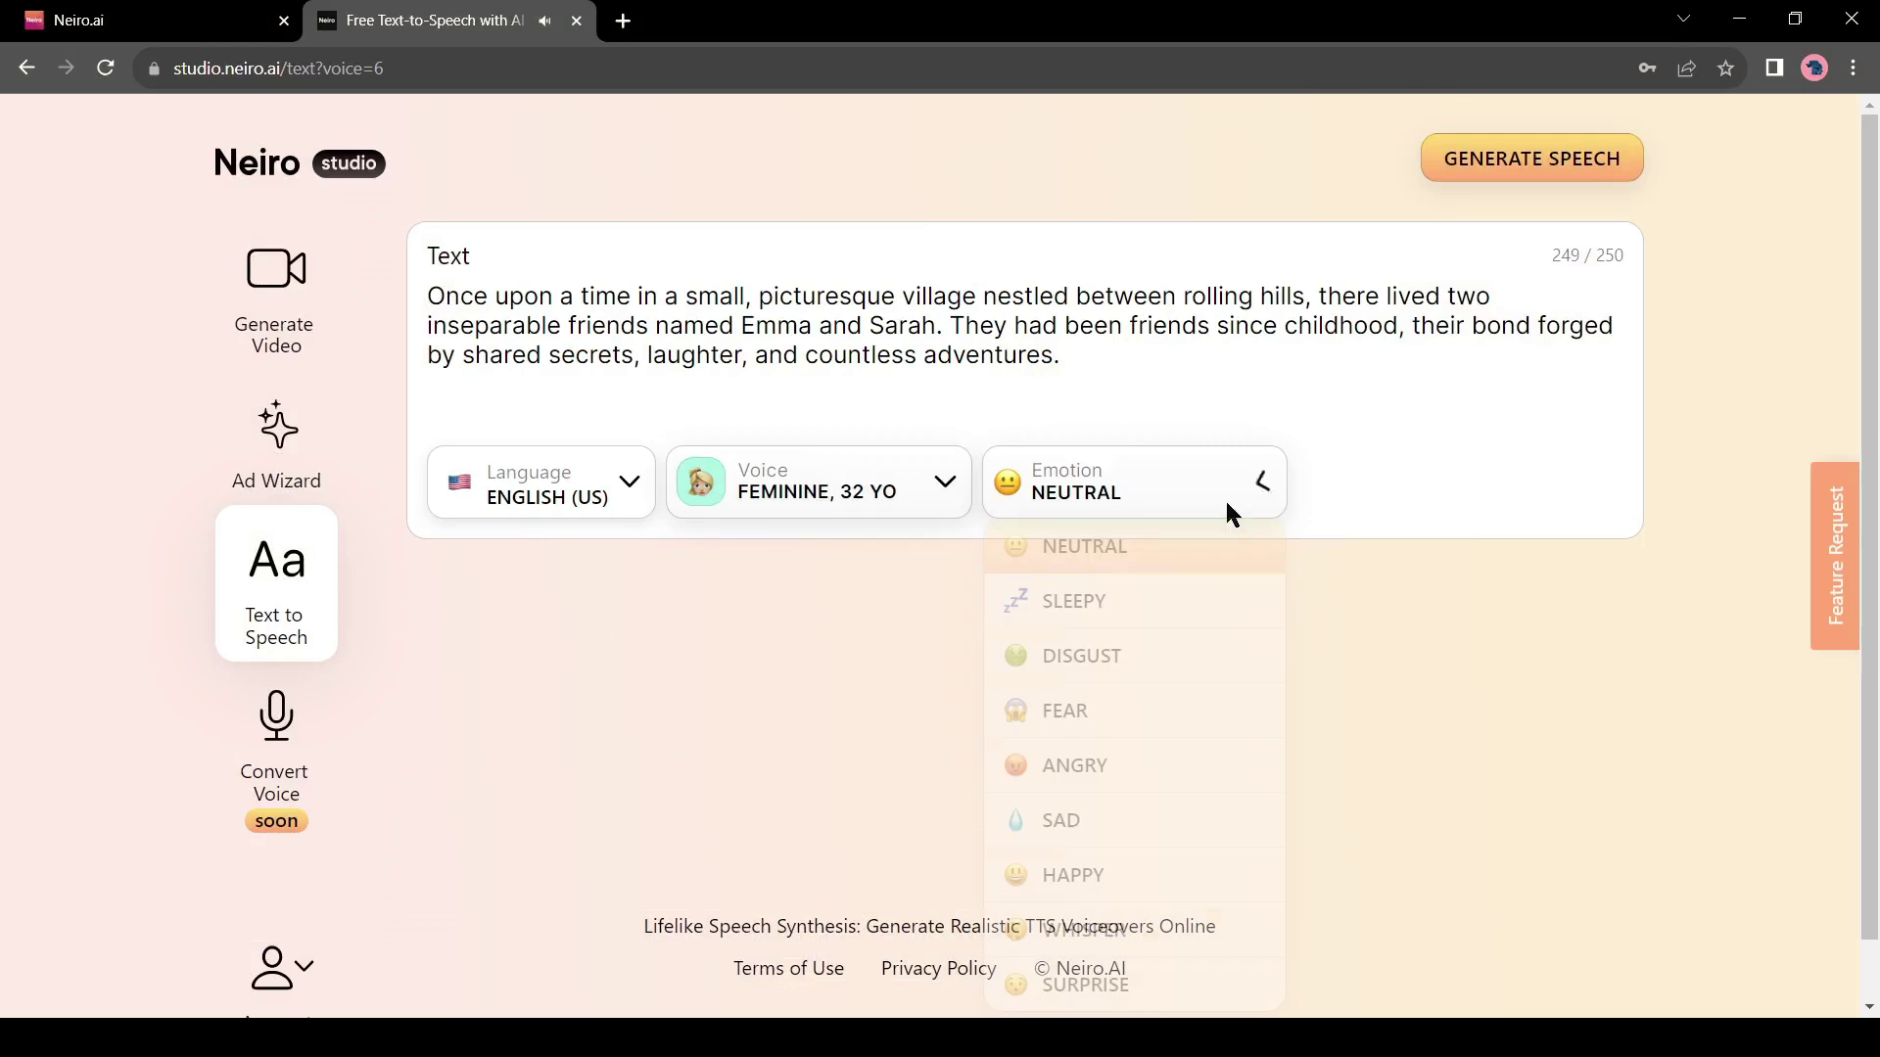
scroll(1174, 714, "down", 1)
scroll(1136, 842, "up", 1)
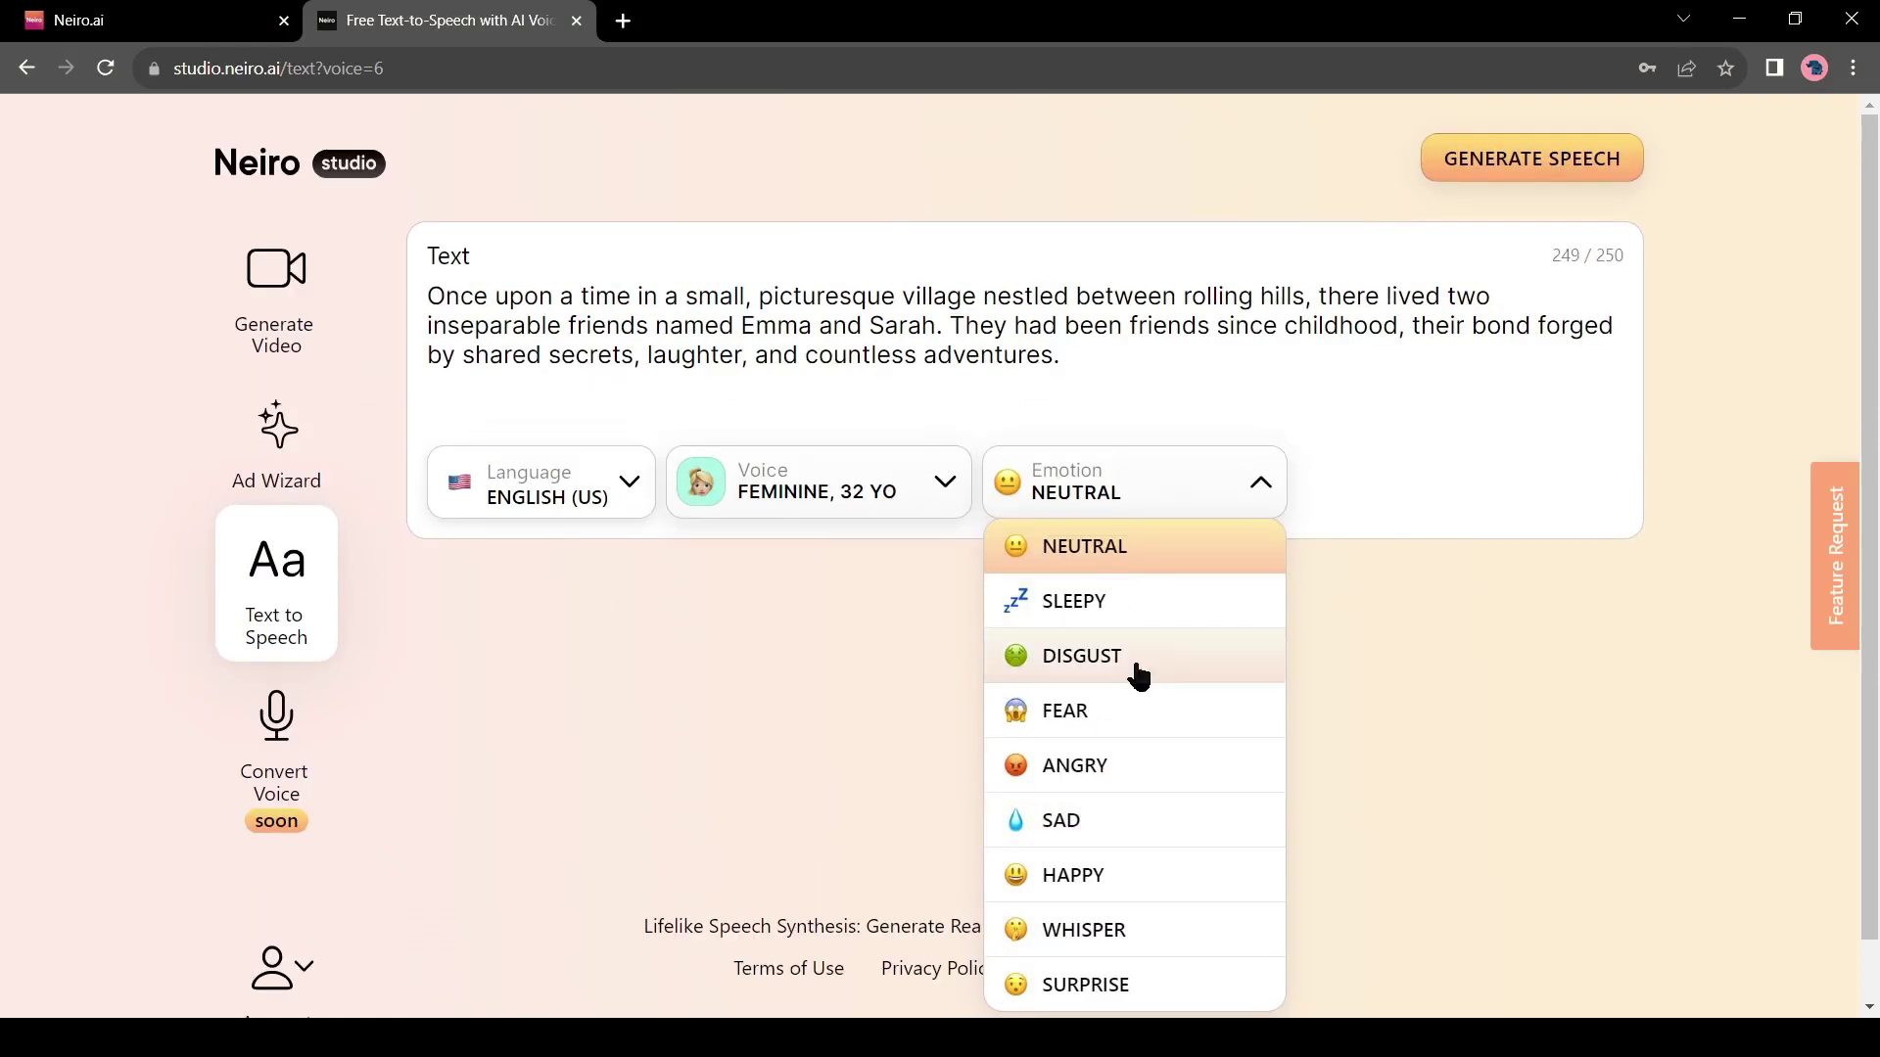
left_click(1146, 875)
left_click(1573, 162)
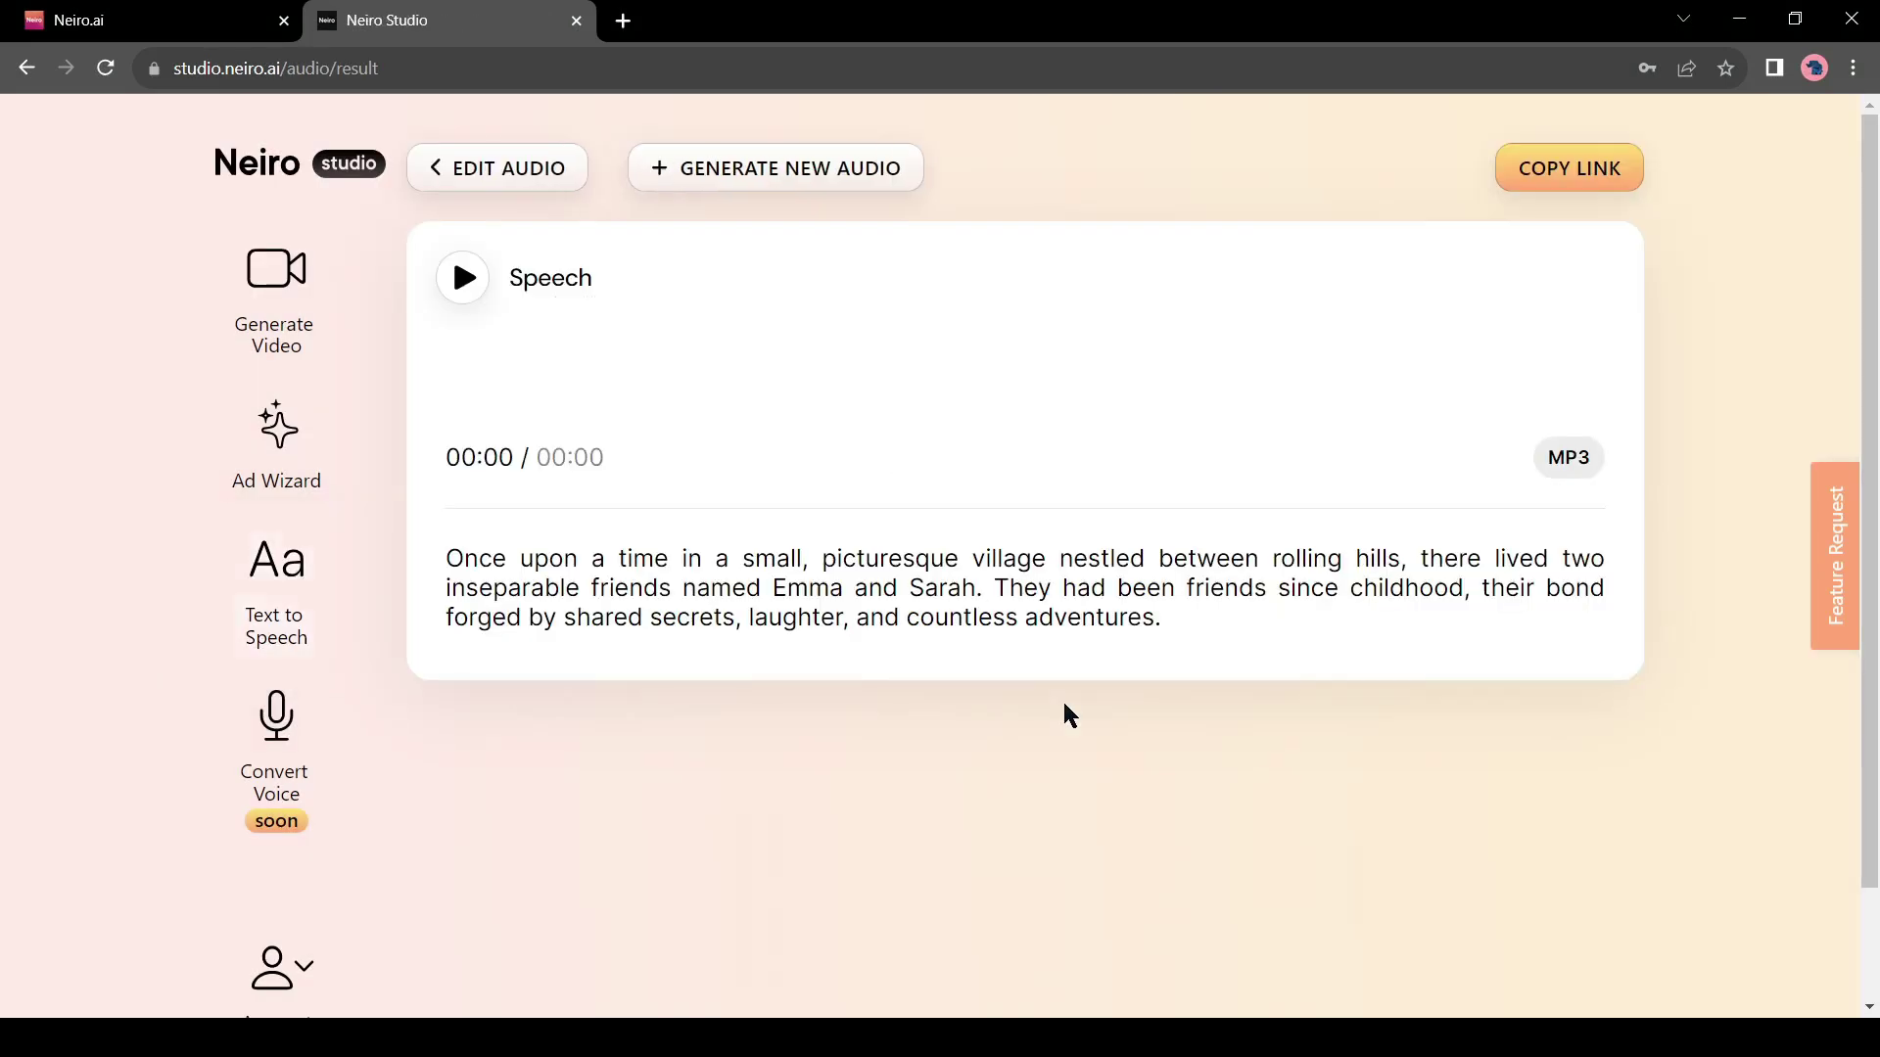
Play back the generated 14-second story speech, pausing and resuming it.
left_click(463, 284)
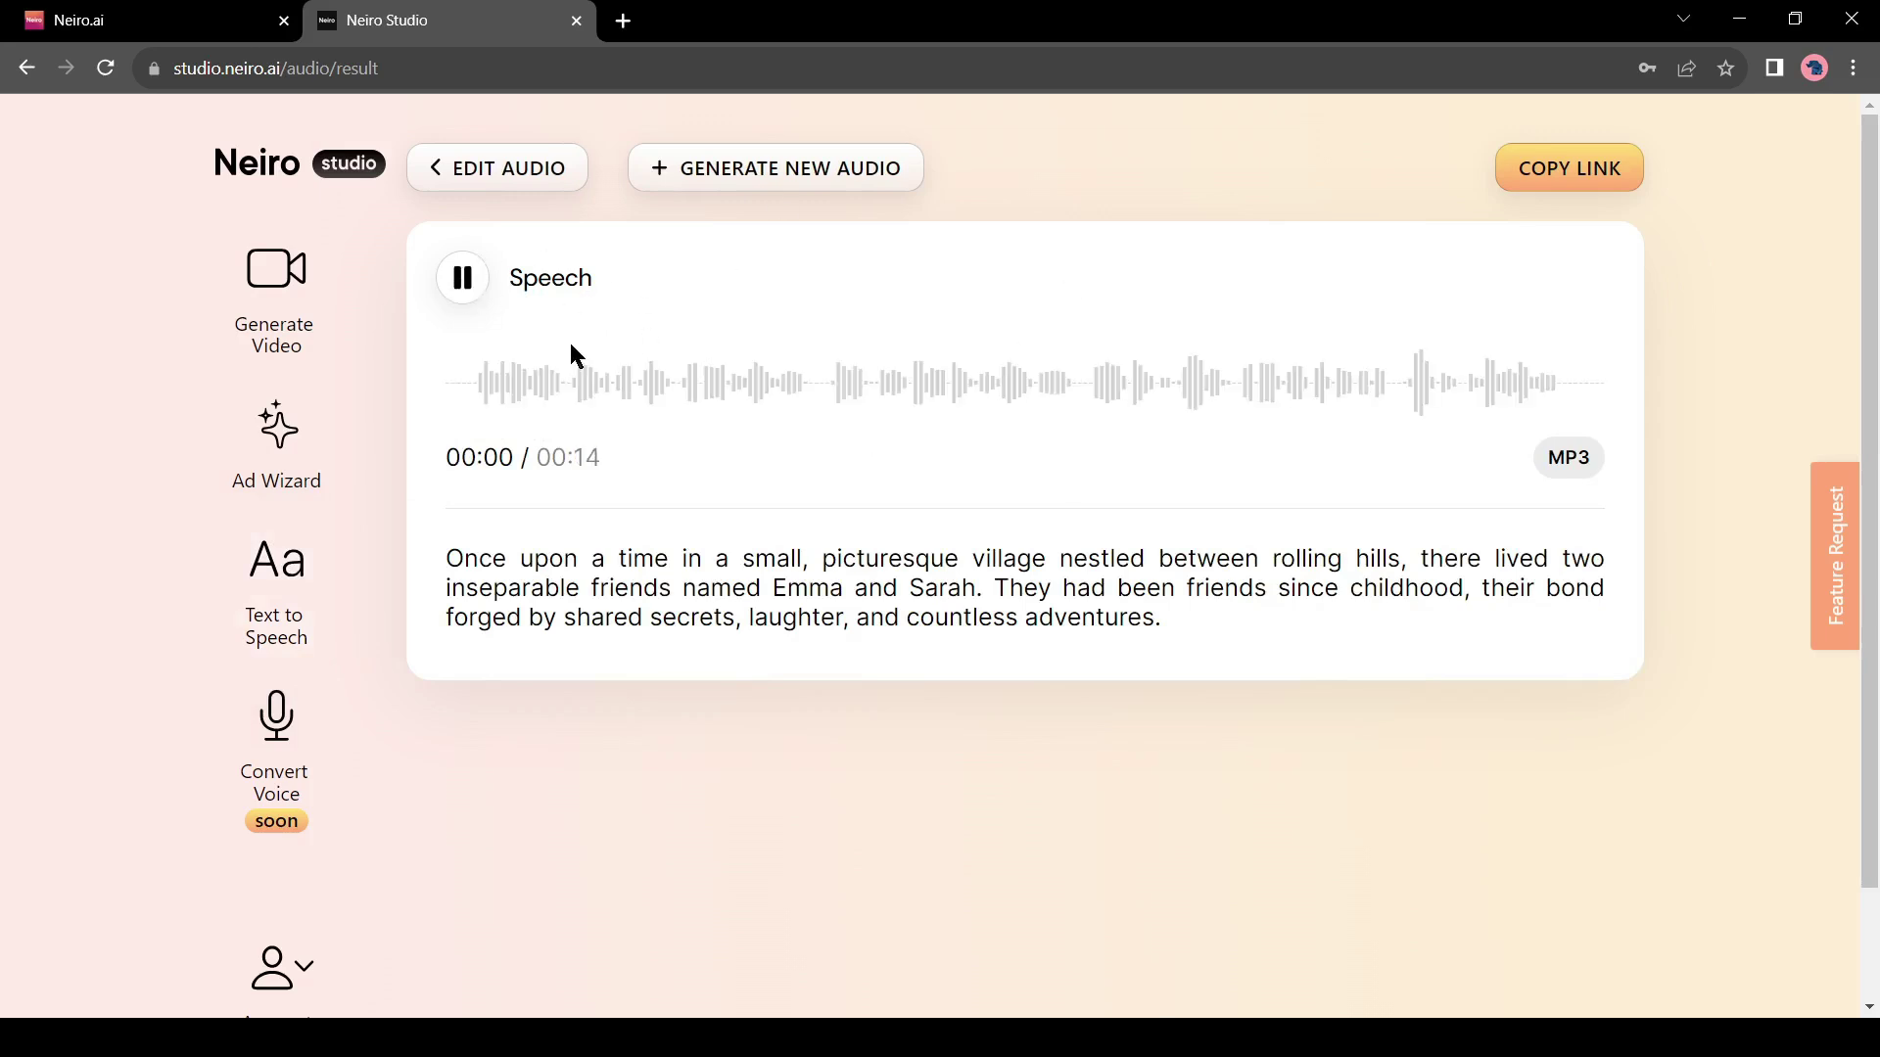
left_click(472, 295)
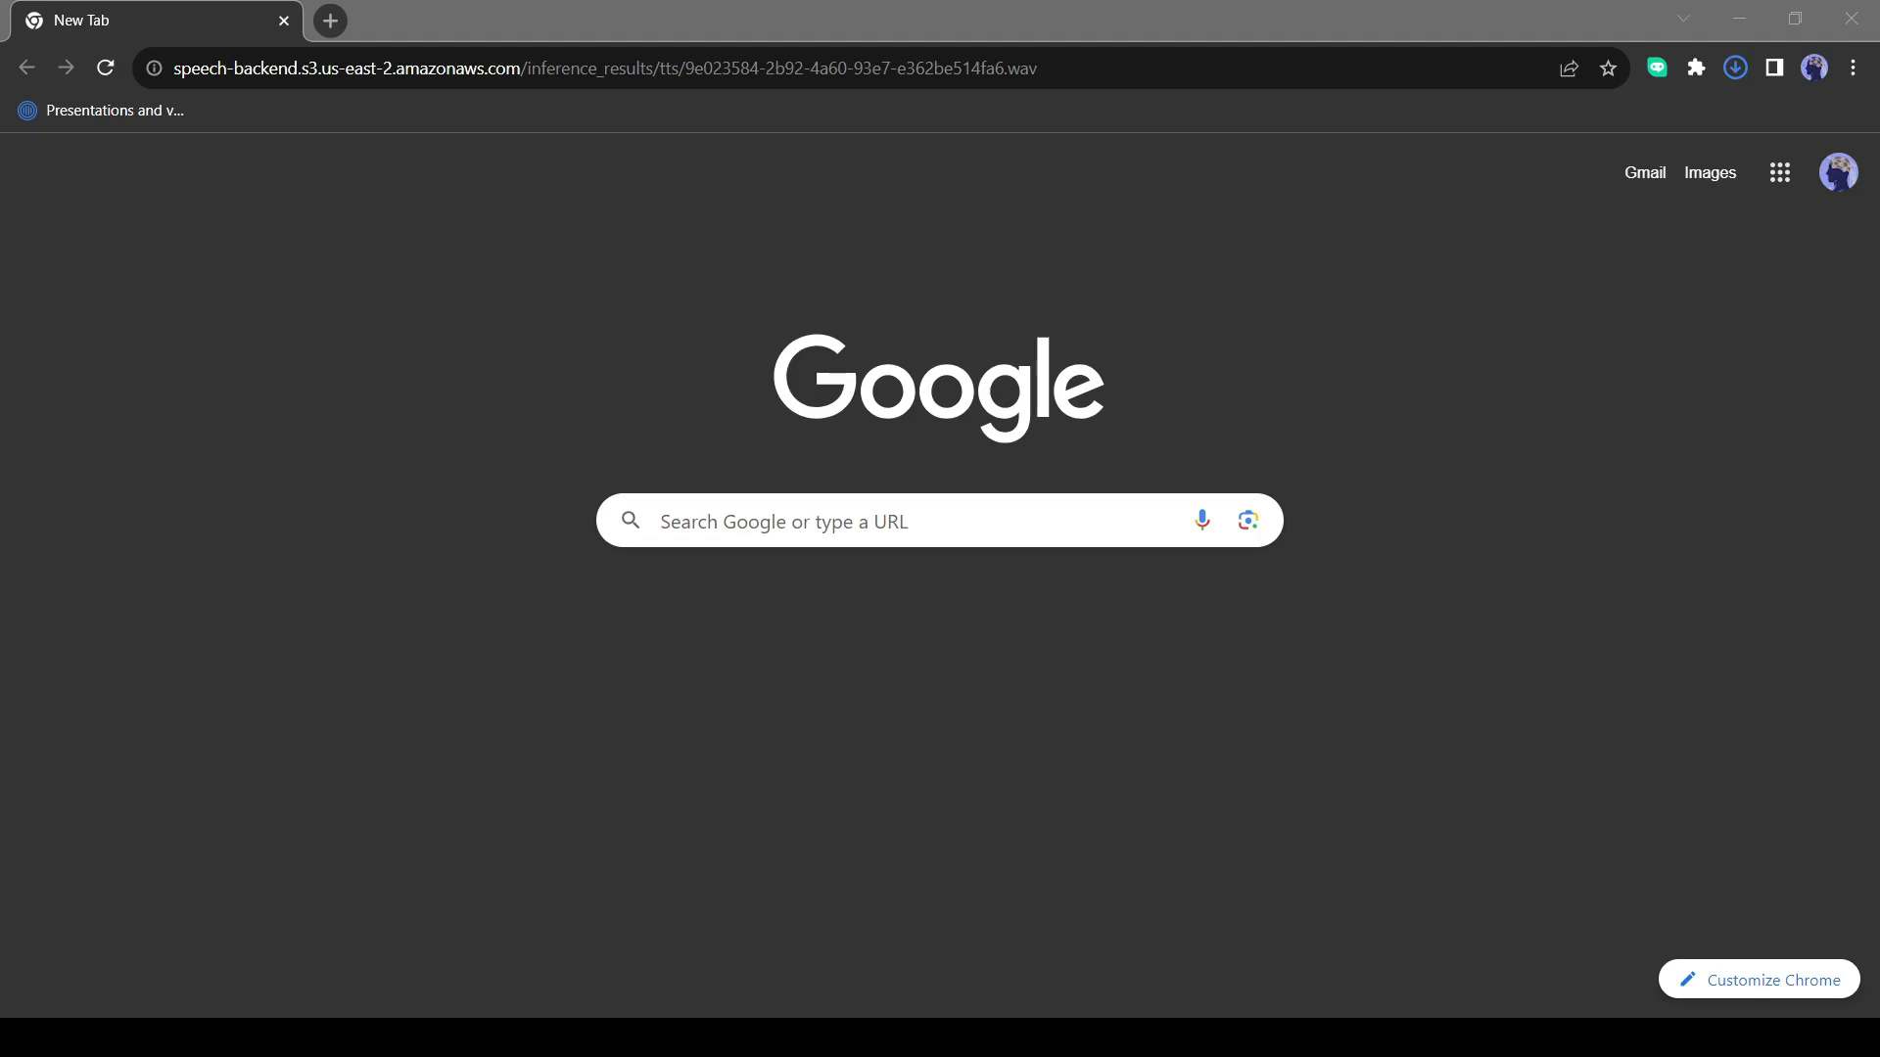
In Gmail, follow See Video in Neiro.ai's 'Your Video is Ready' email.
left_click(566, 508)
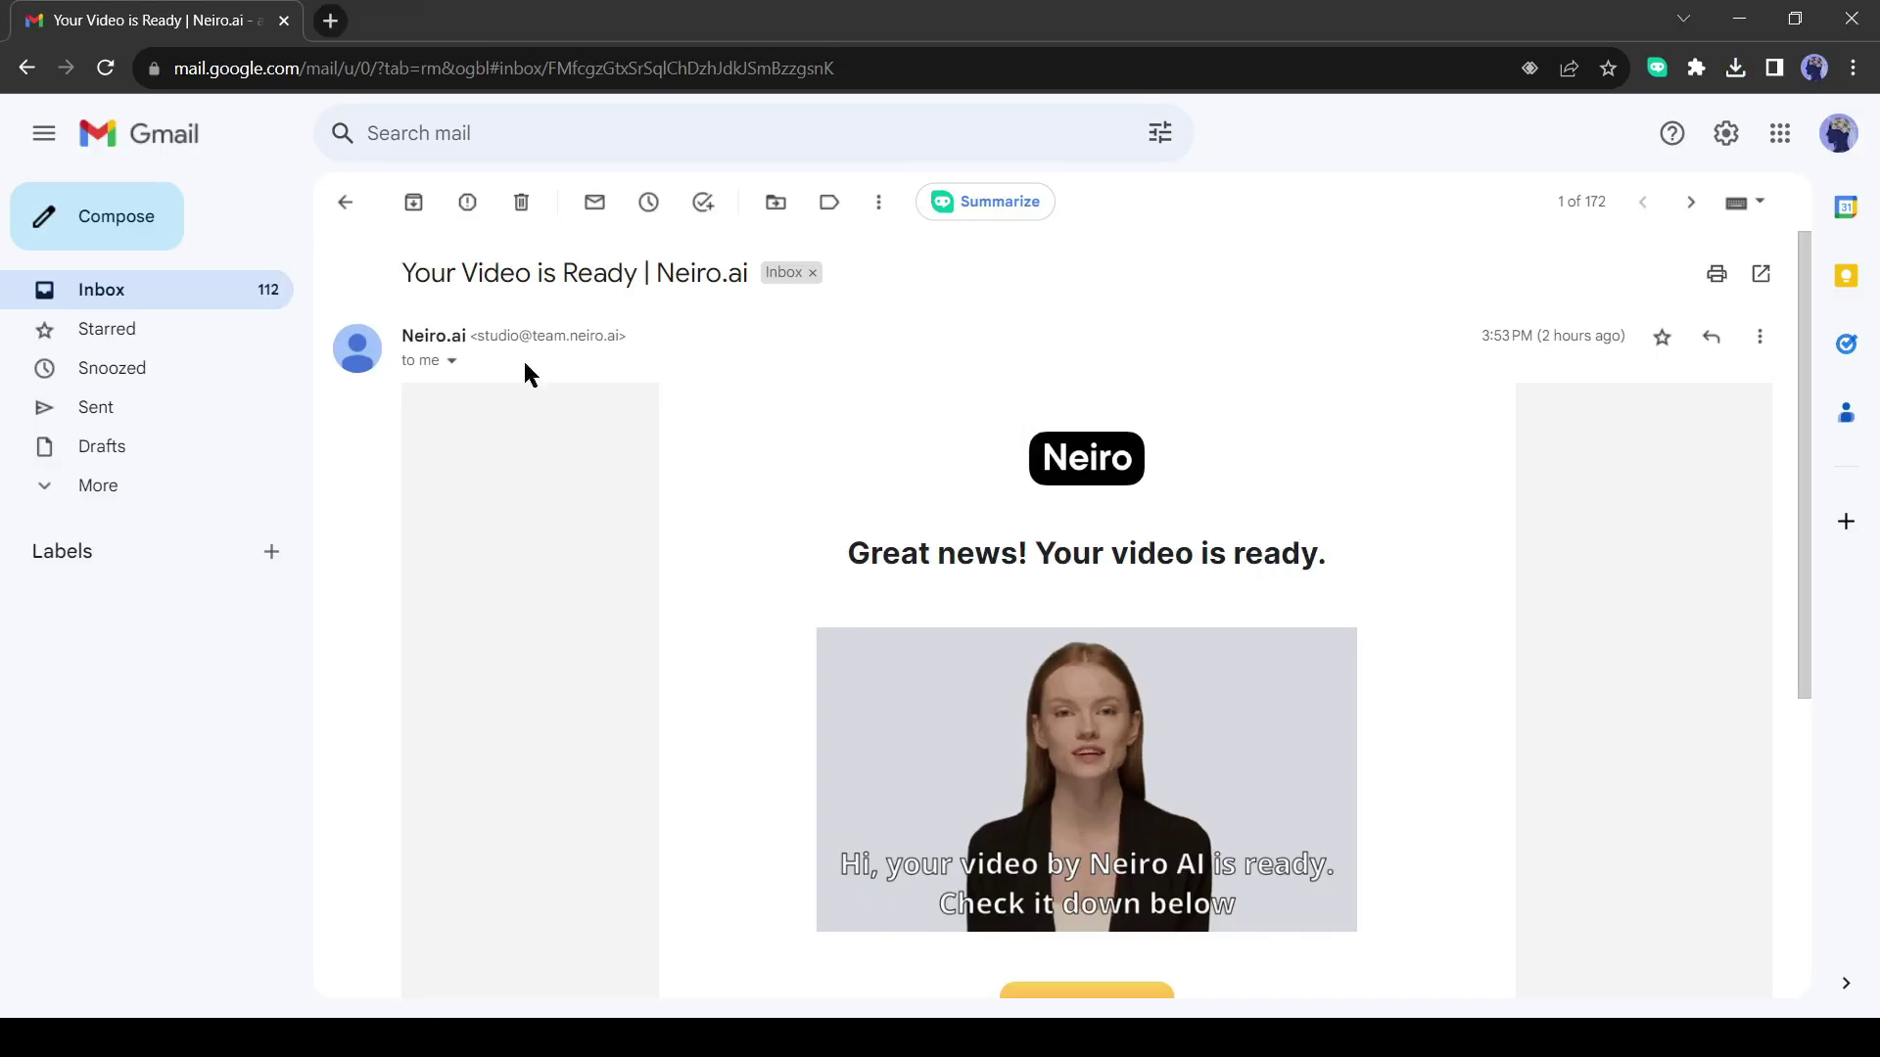
scroll(1595, 616, "down", 4)
scroll(807, 656, "up", 1)
scroll(865, 663, "up", 1)
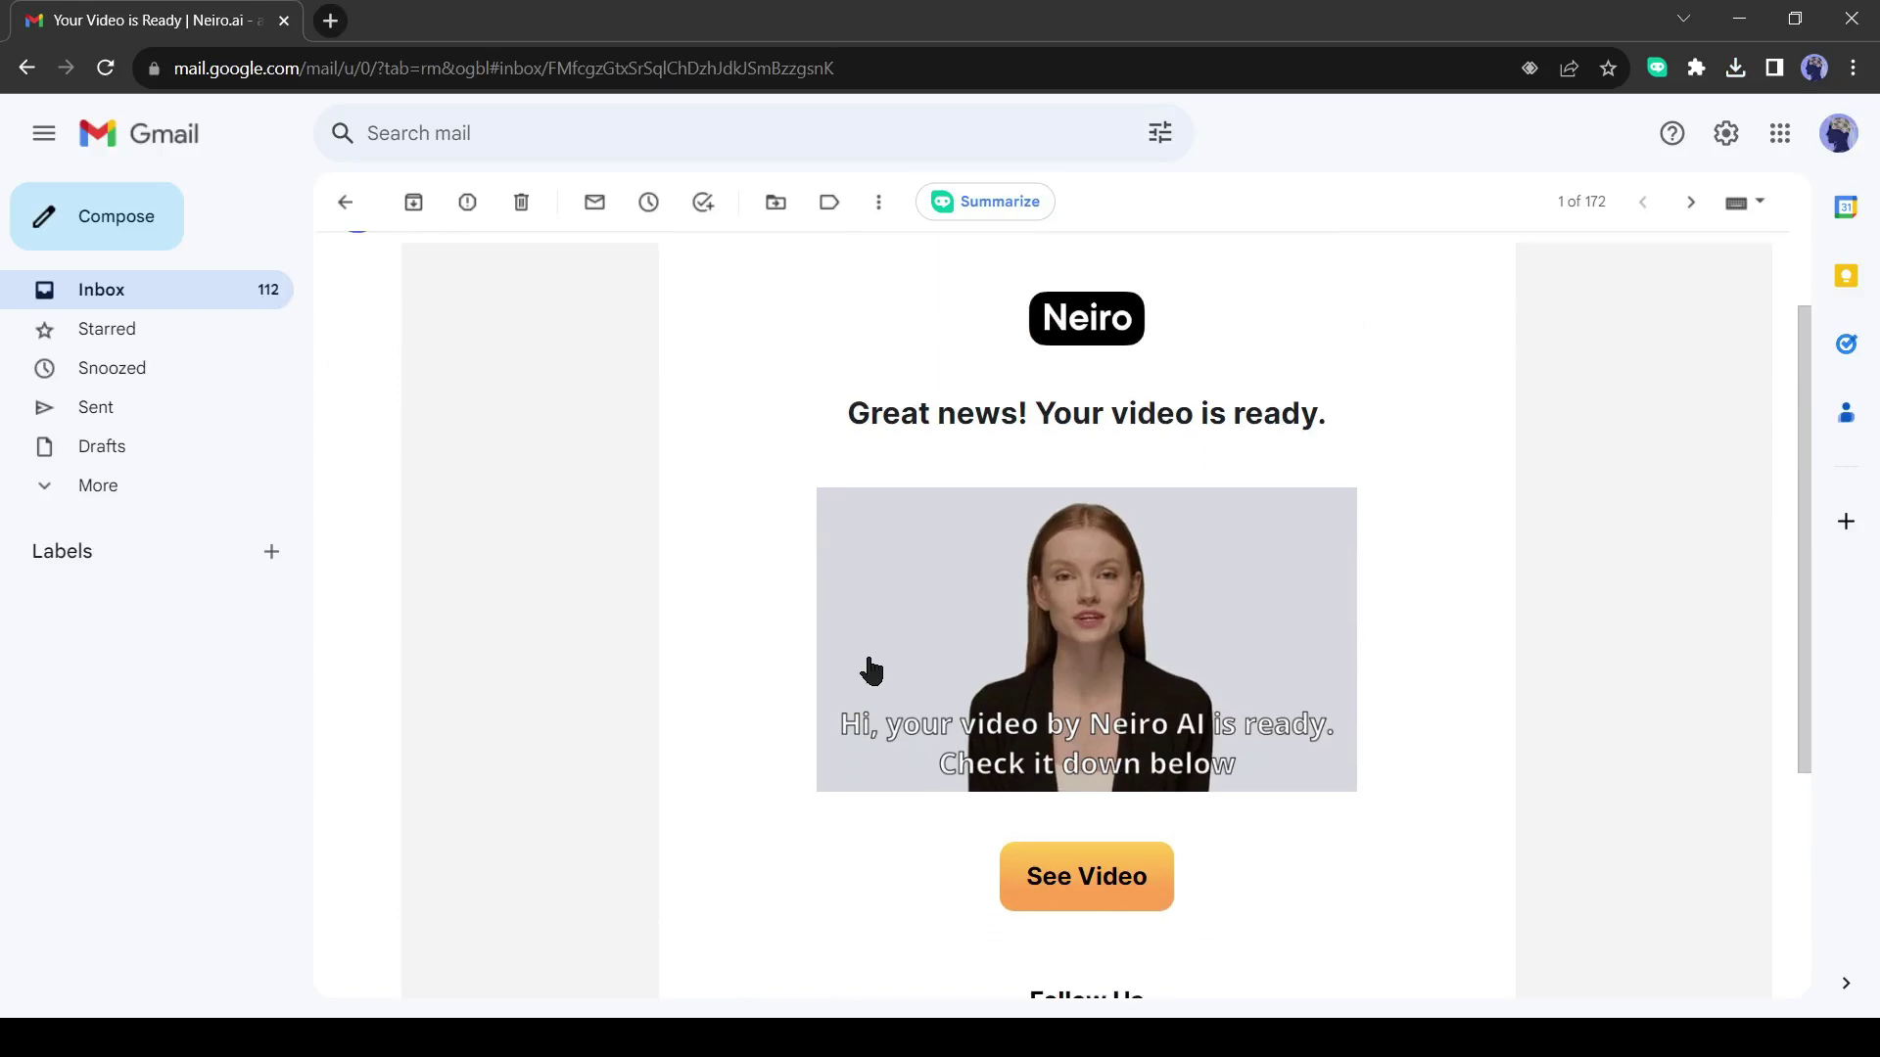
scroll(1096, 774, "down", 1)
left_click(1102, 786)
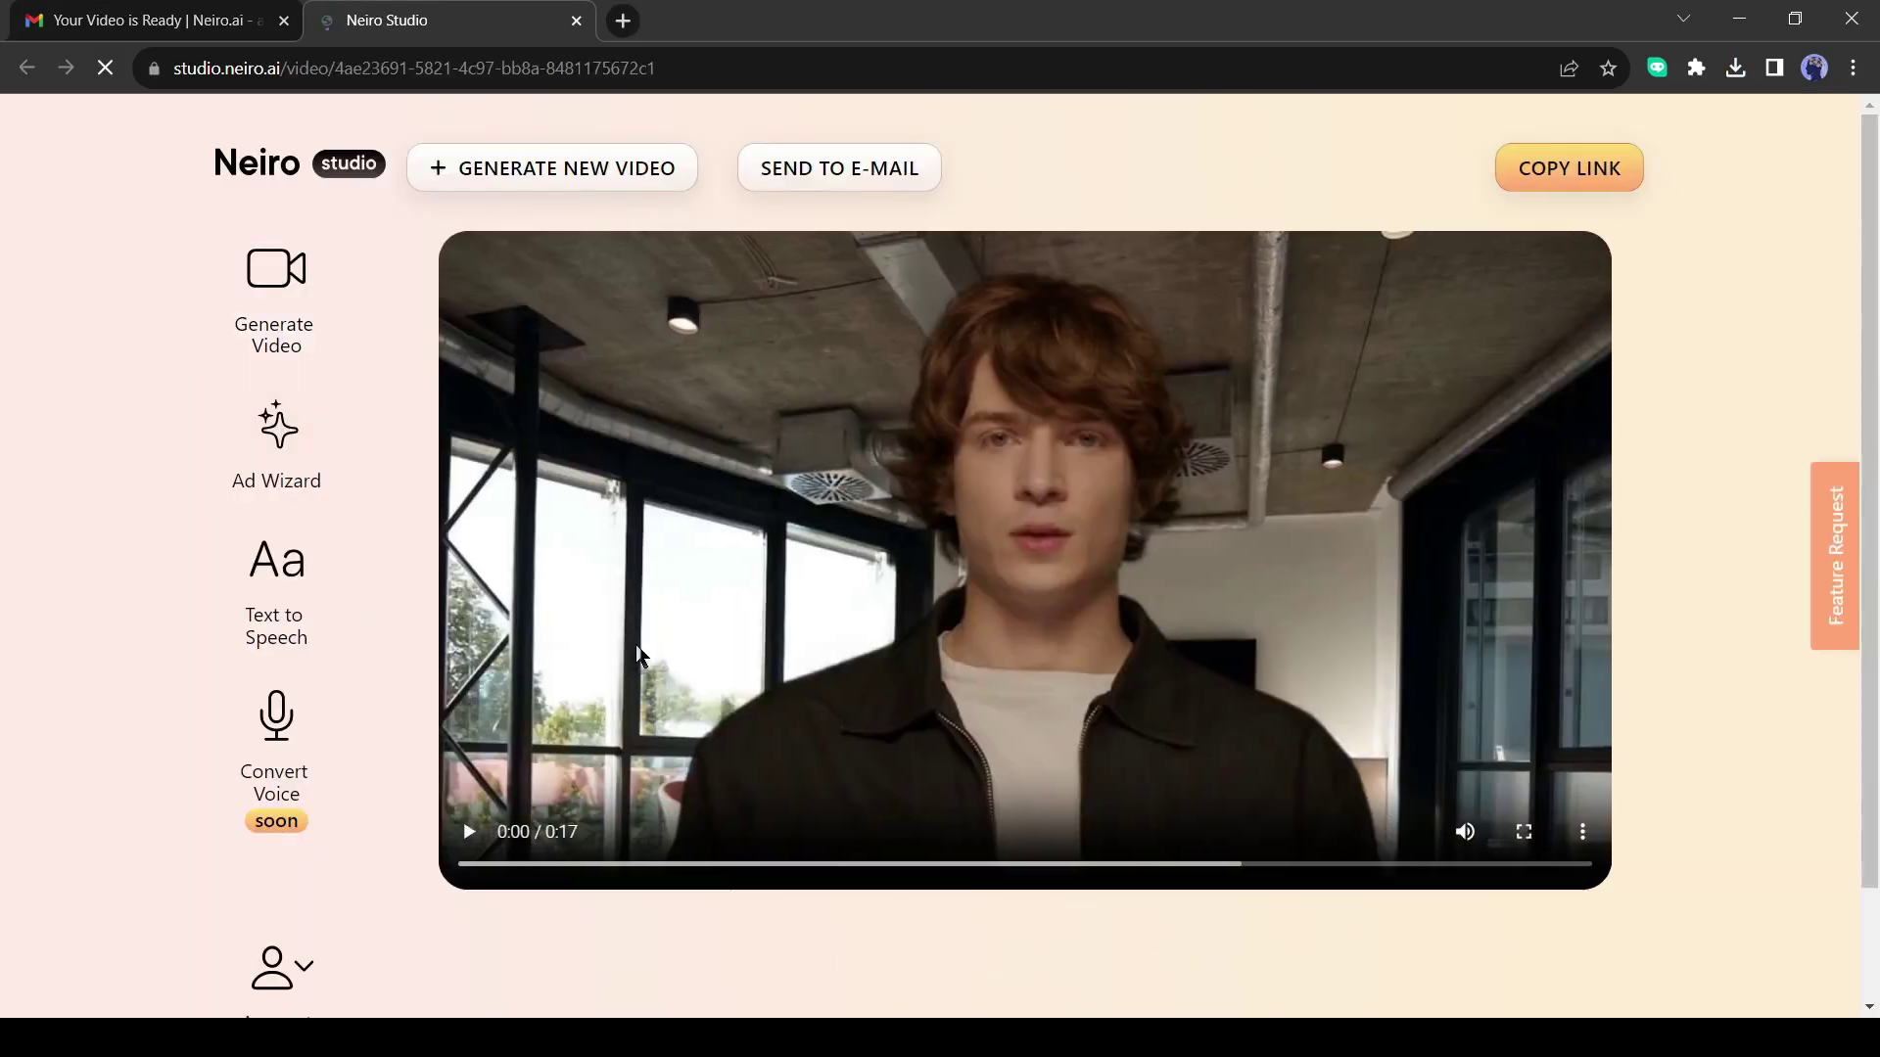
Watch the 17-second office presenter video, then download it from the player's ⋮ menu.
left_click(638, 651)
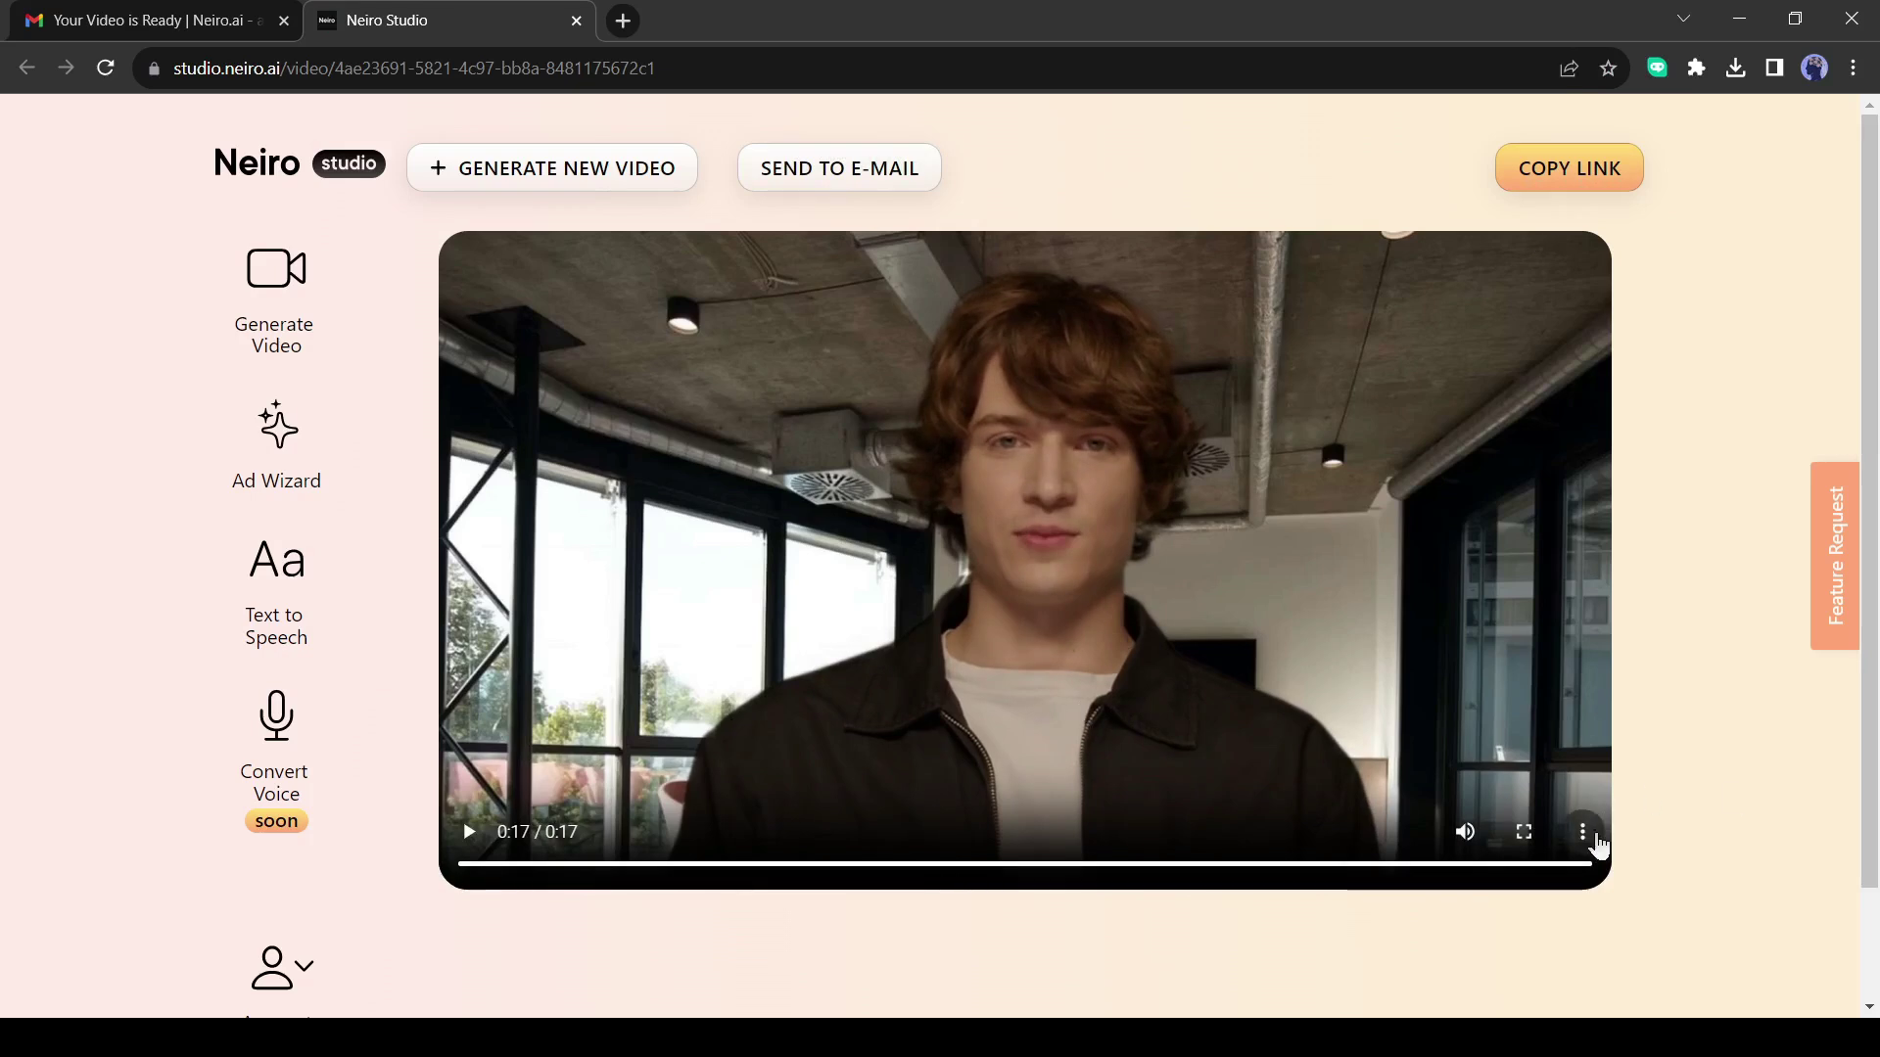
left_click(1595, 840)
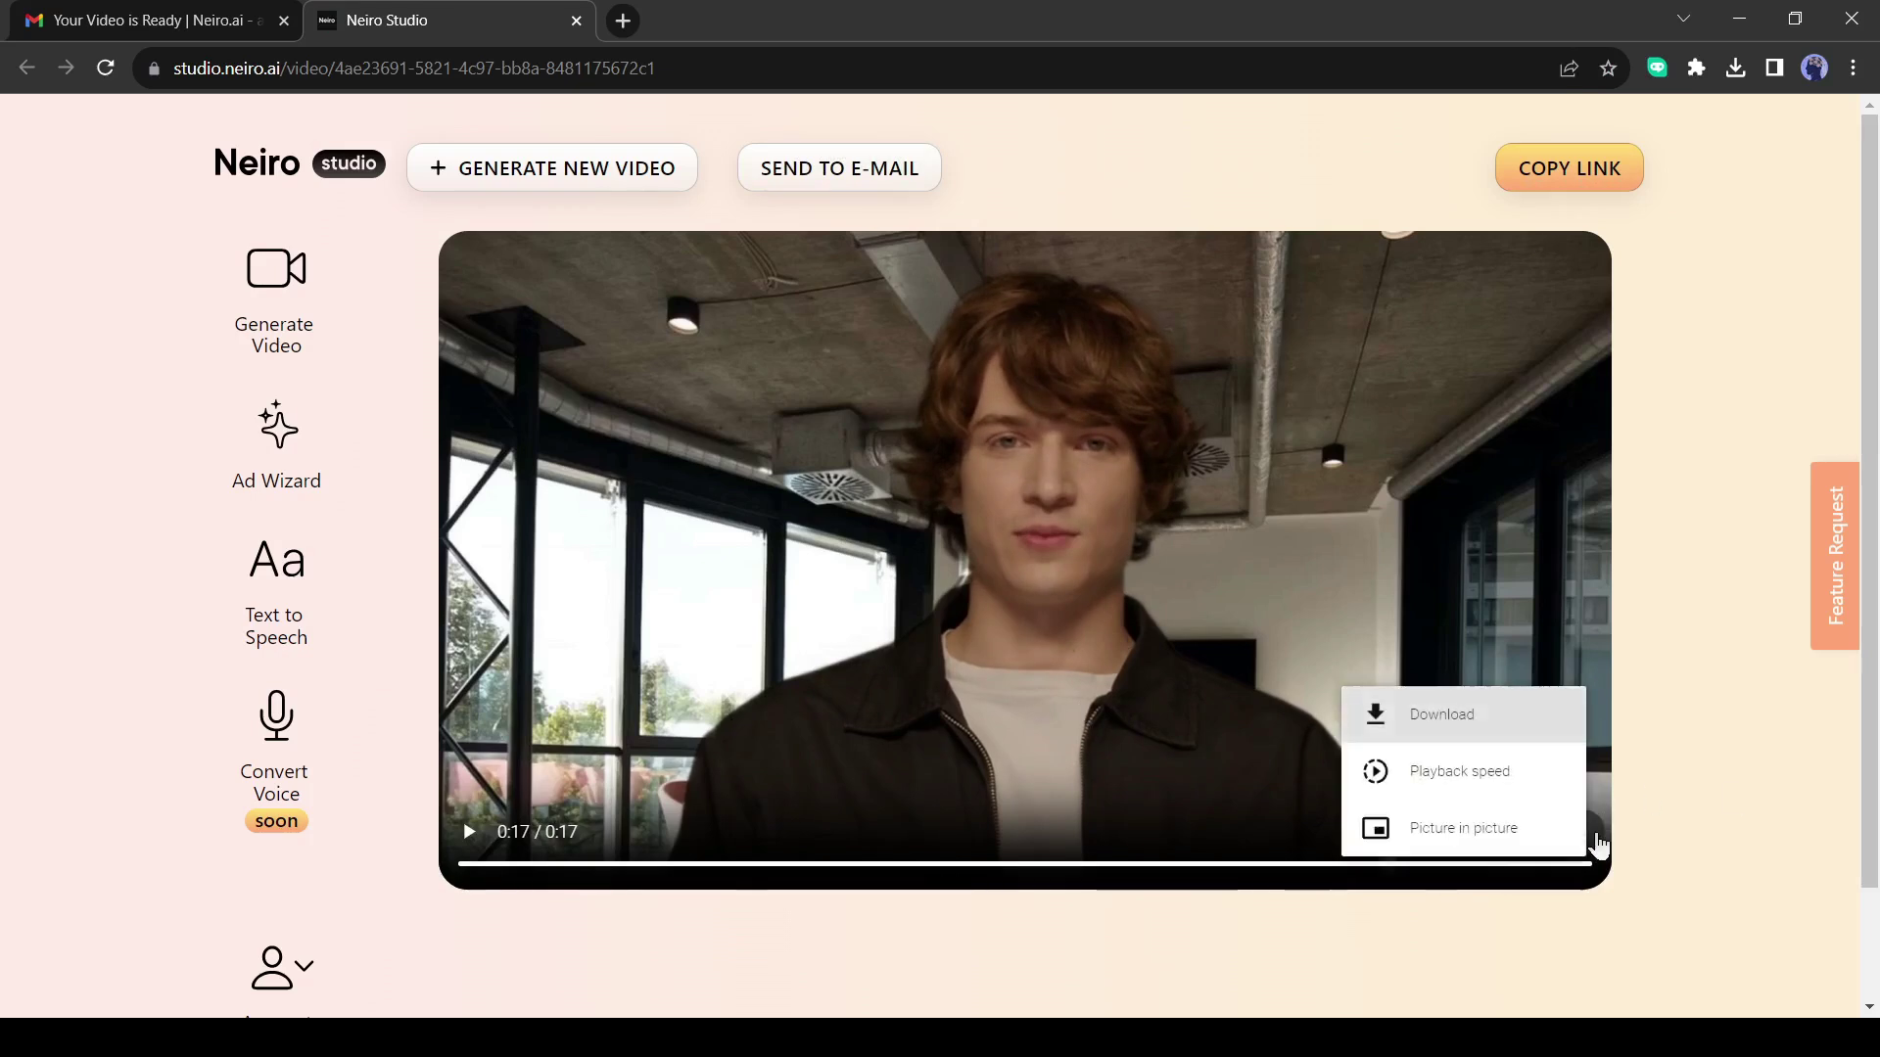
left_click(1500, 717)
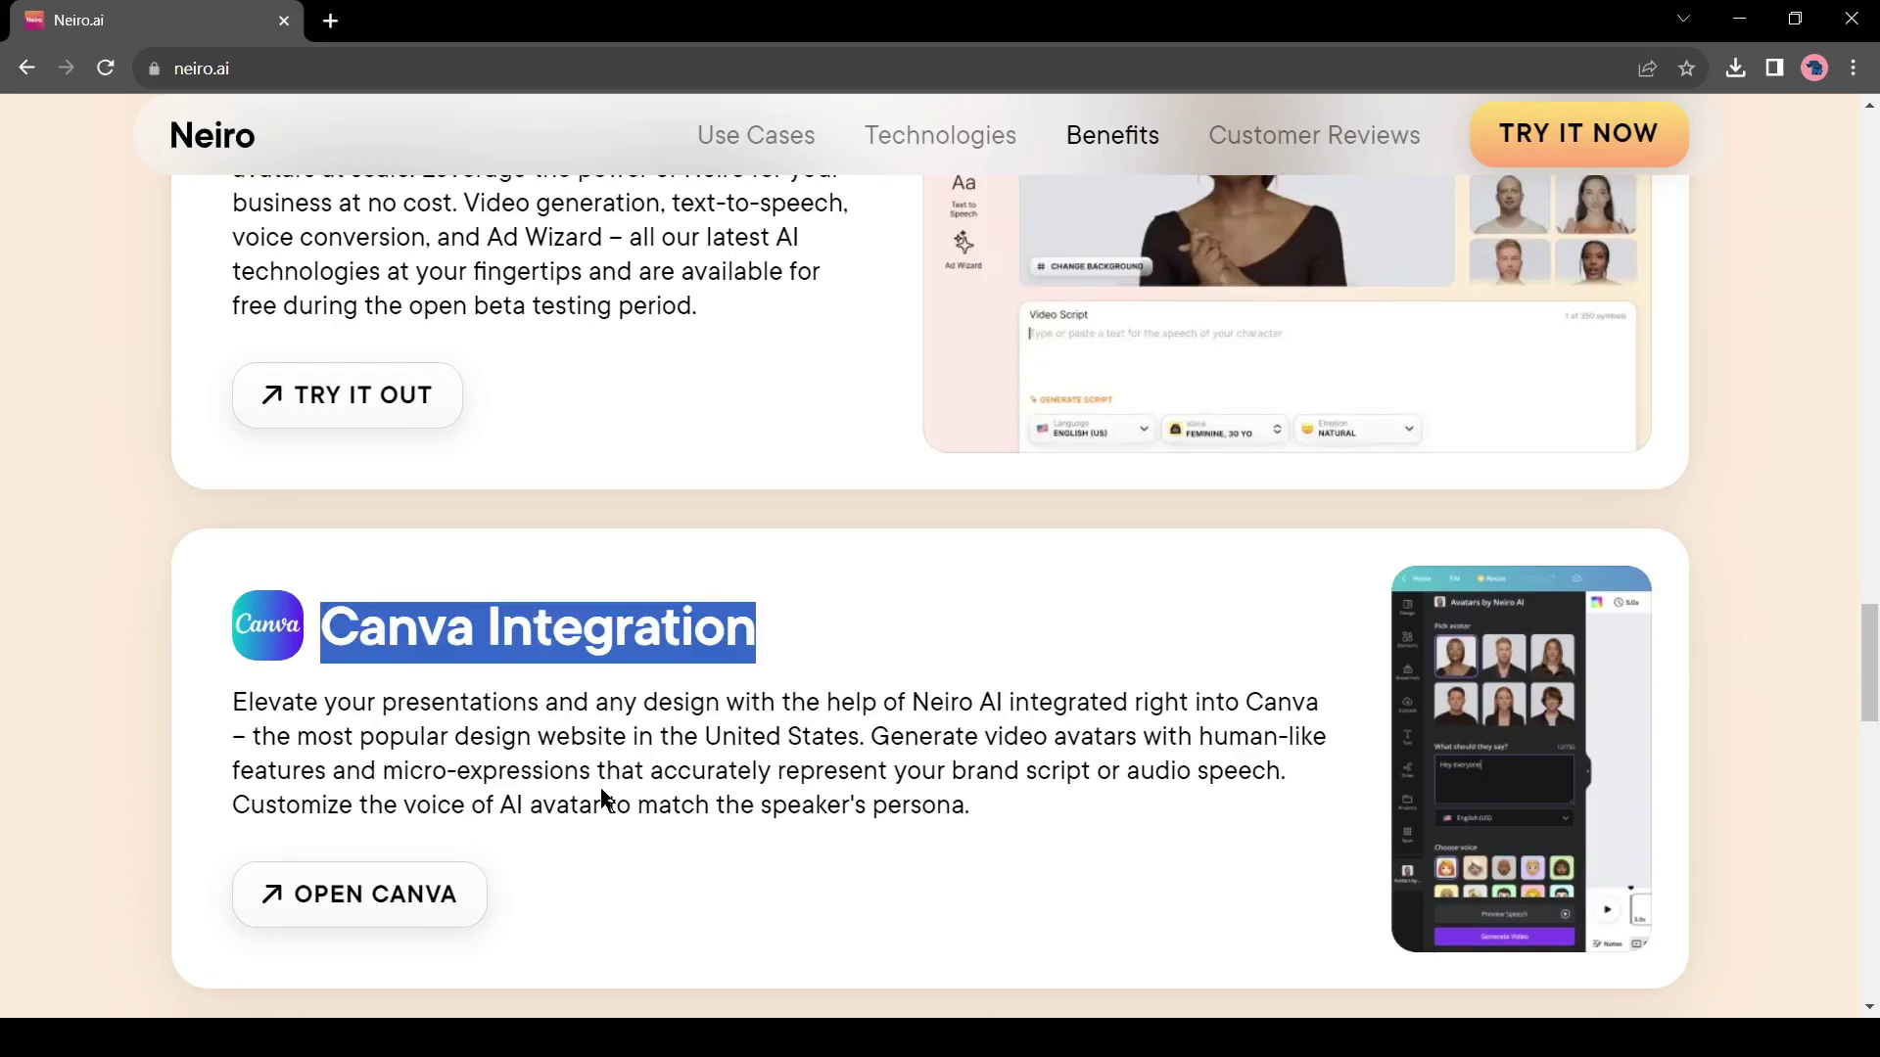
Follow OPEN CANVA from the Neiro.ai Canva Integration section.
left_click(358, 895)
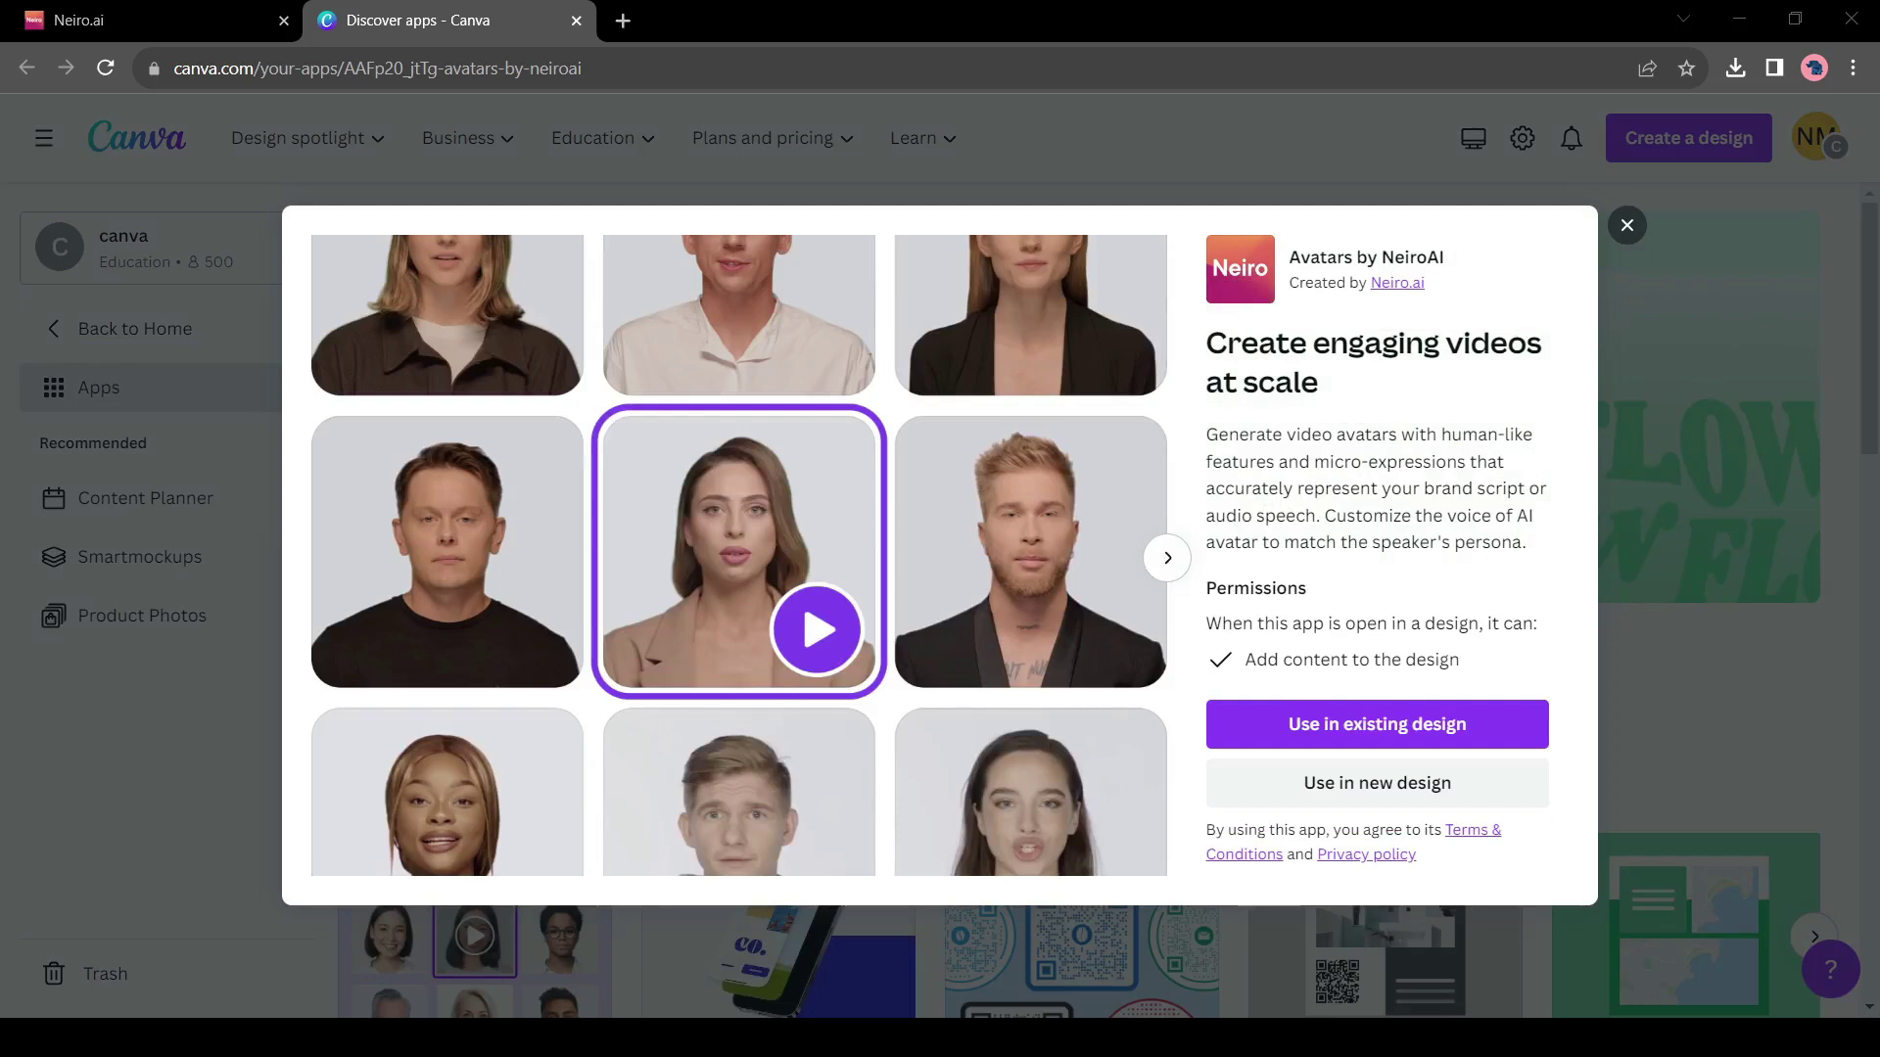
Start a new Video (1920 × 1080 px) design using the Avatars by NeiroAI app.
left_click(1407, 793)
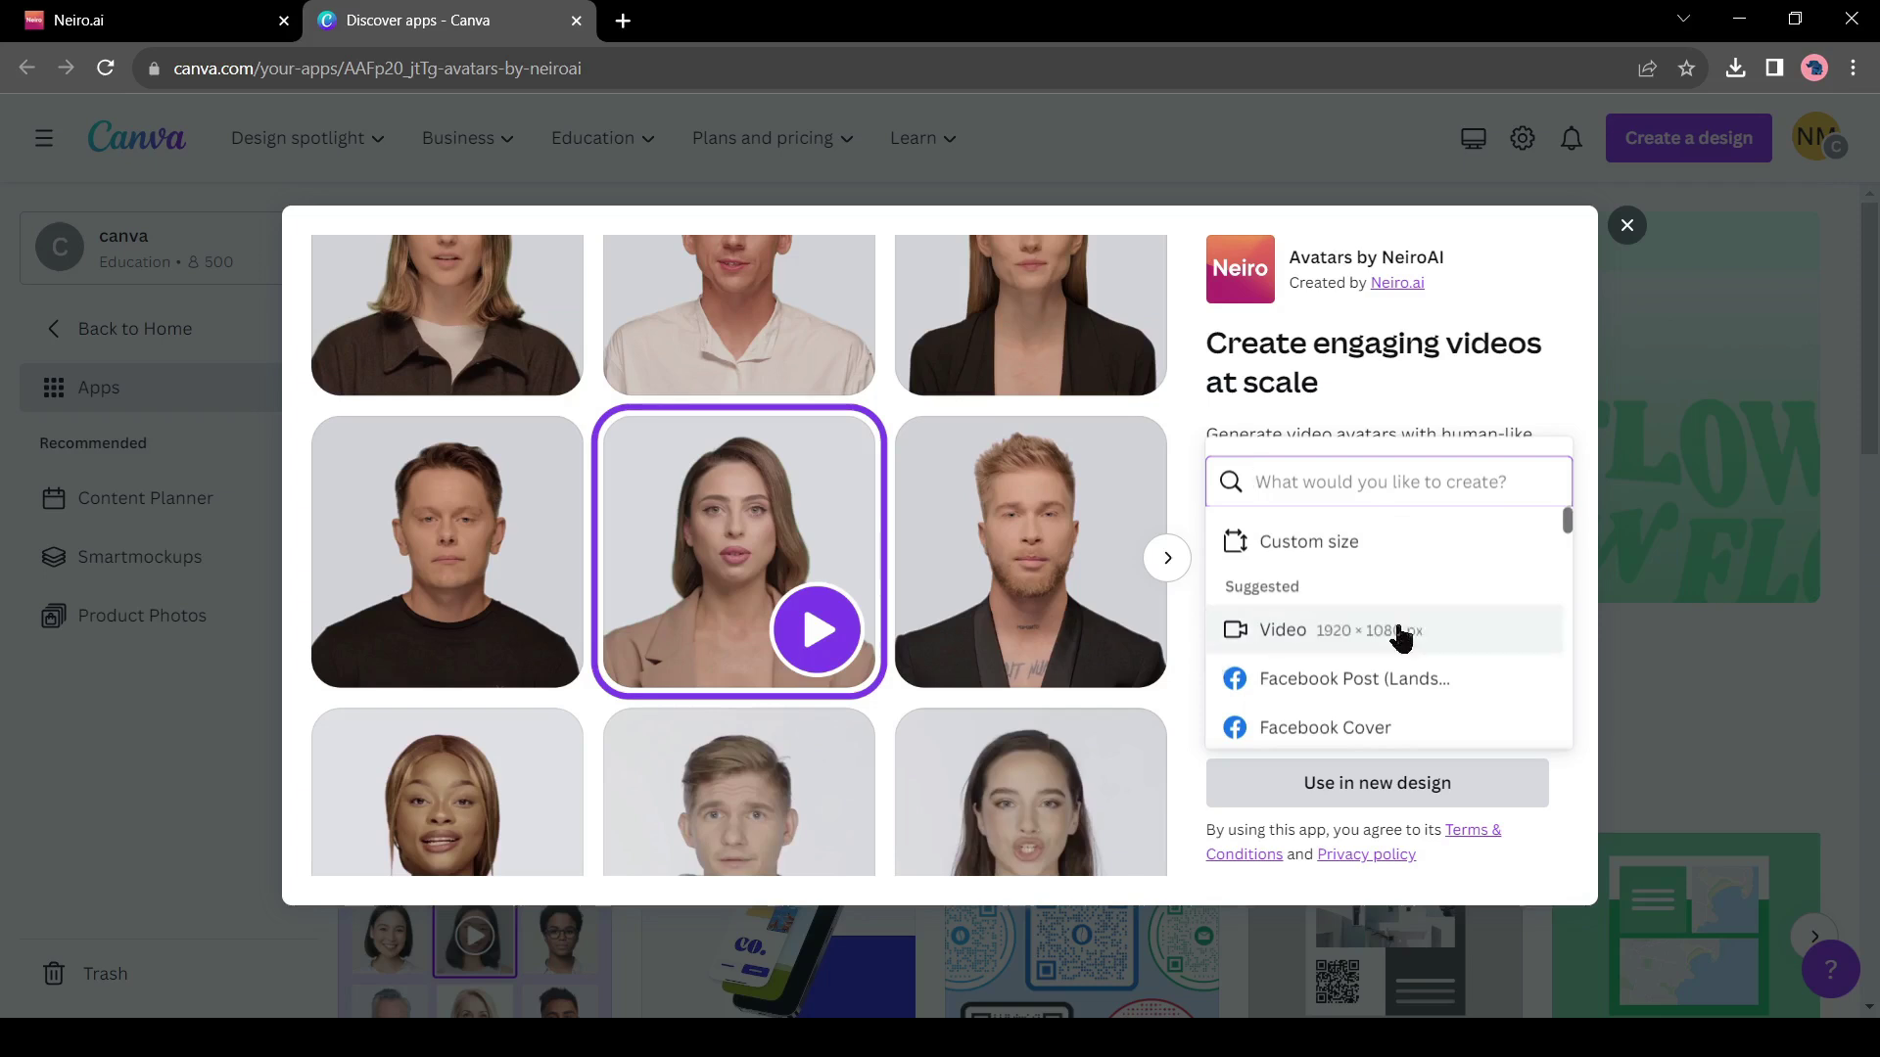
scroll(1352, 641, "down", 5)
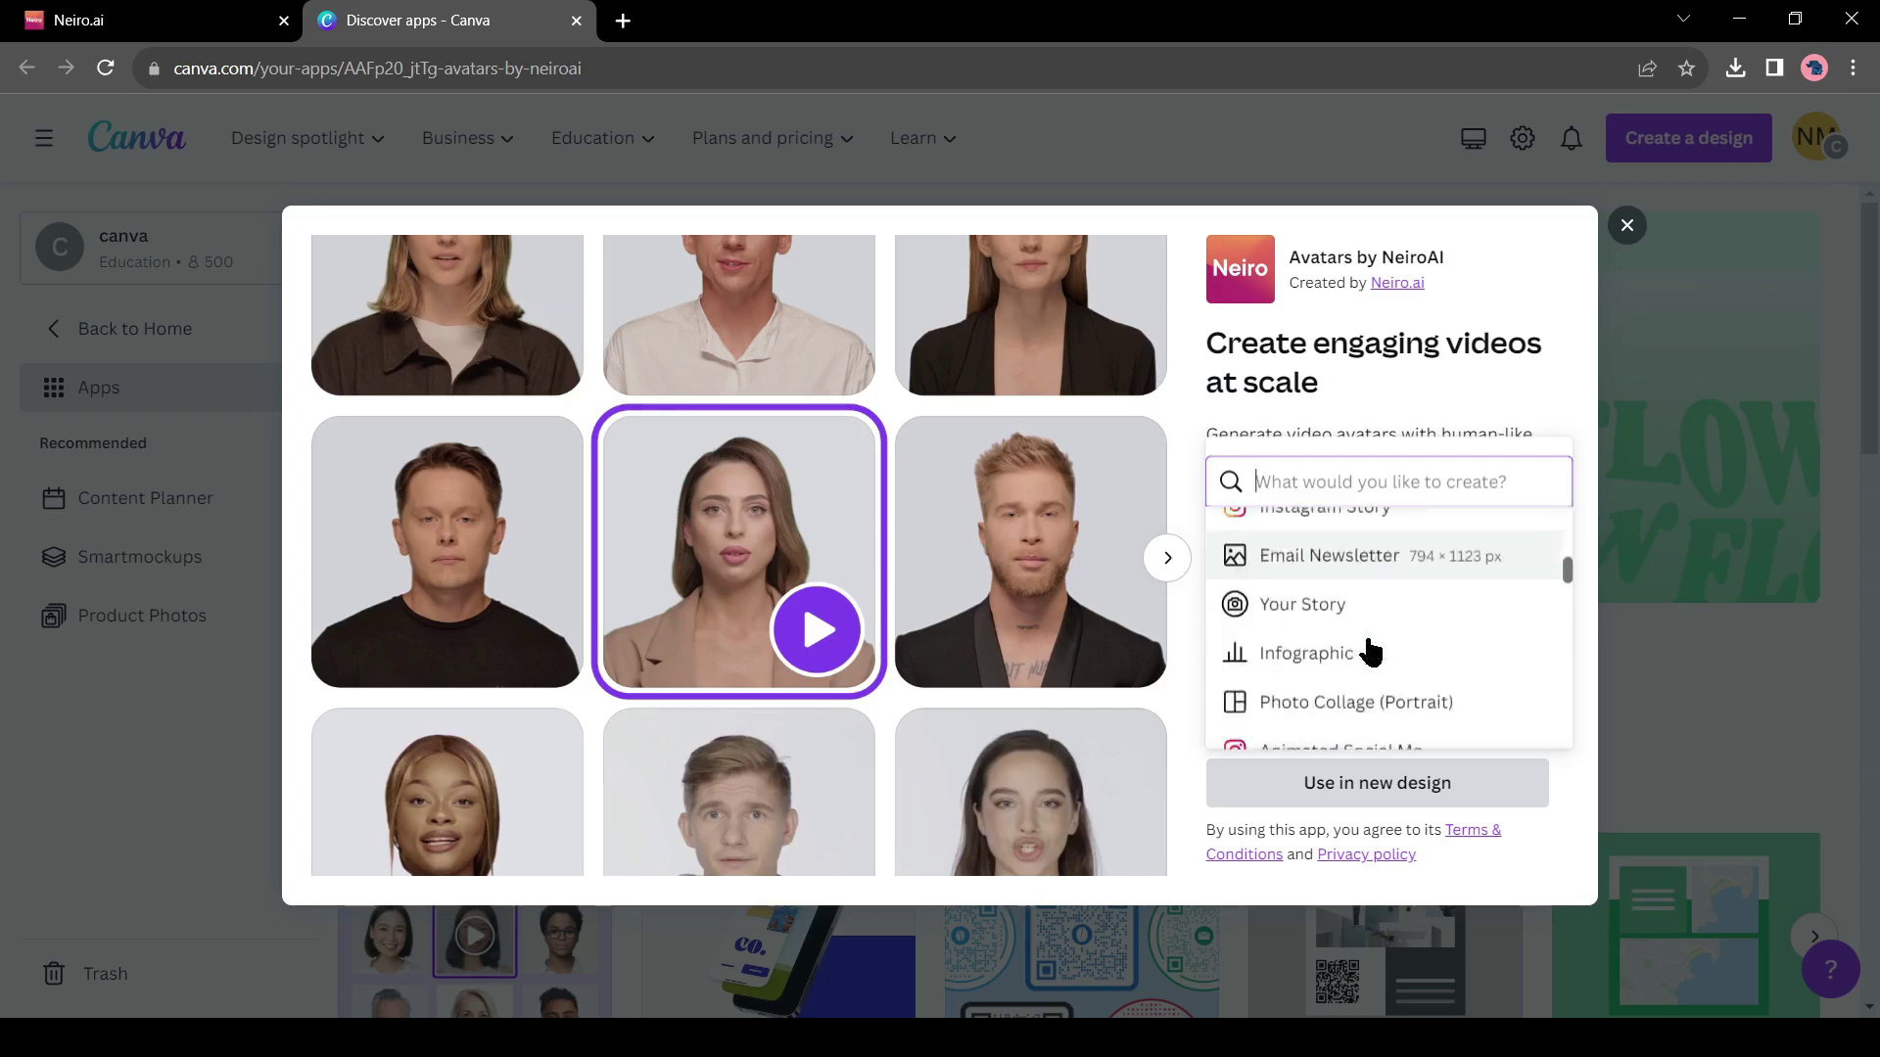
scroll(1368, 654, "down", 10)
scroll(1373, 654, "up", 8)
scroll(1370, 652, "up", 8)
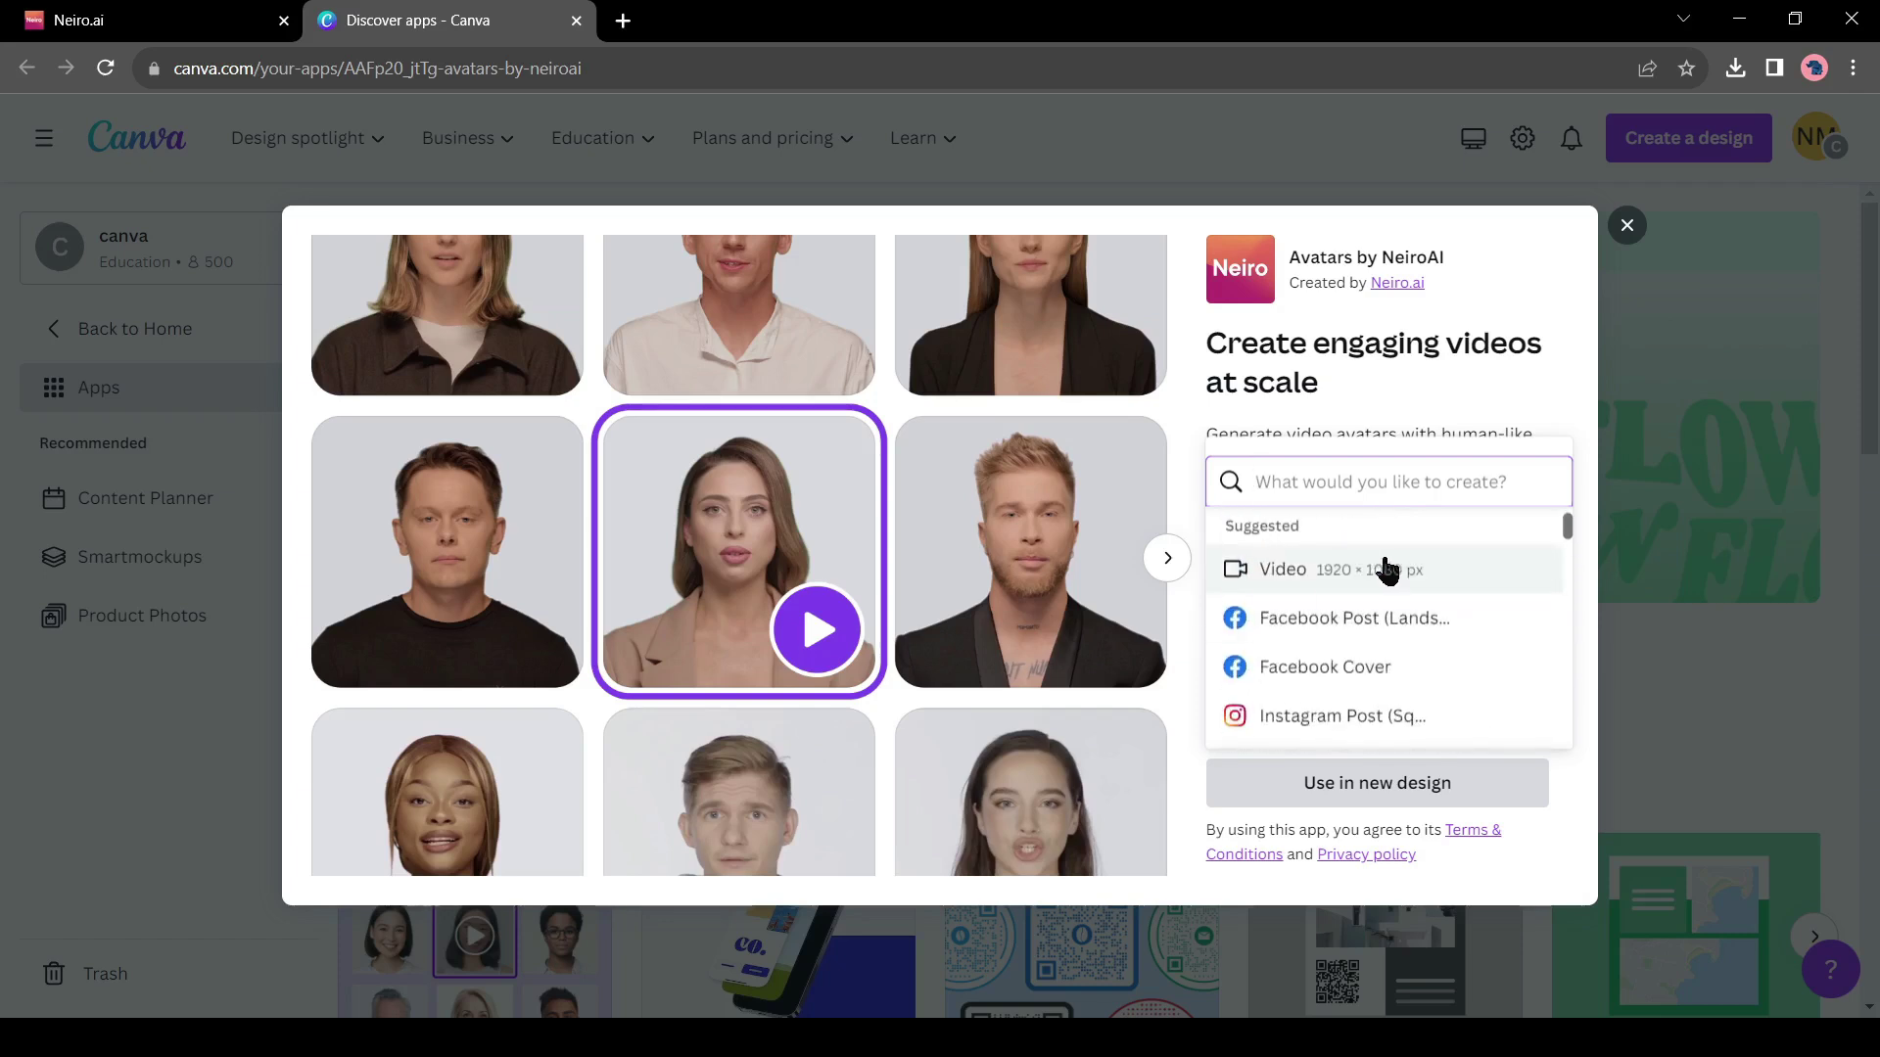
left_click(1398, 587)
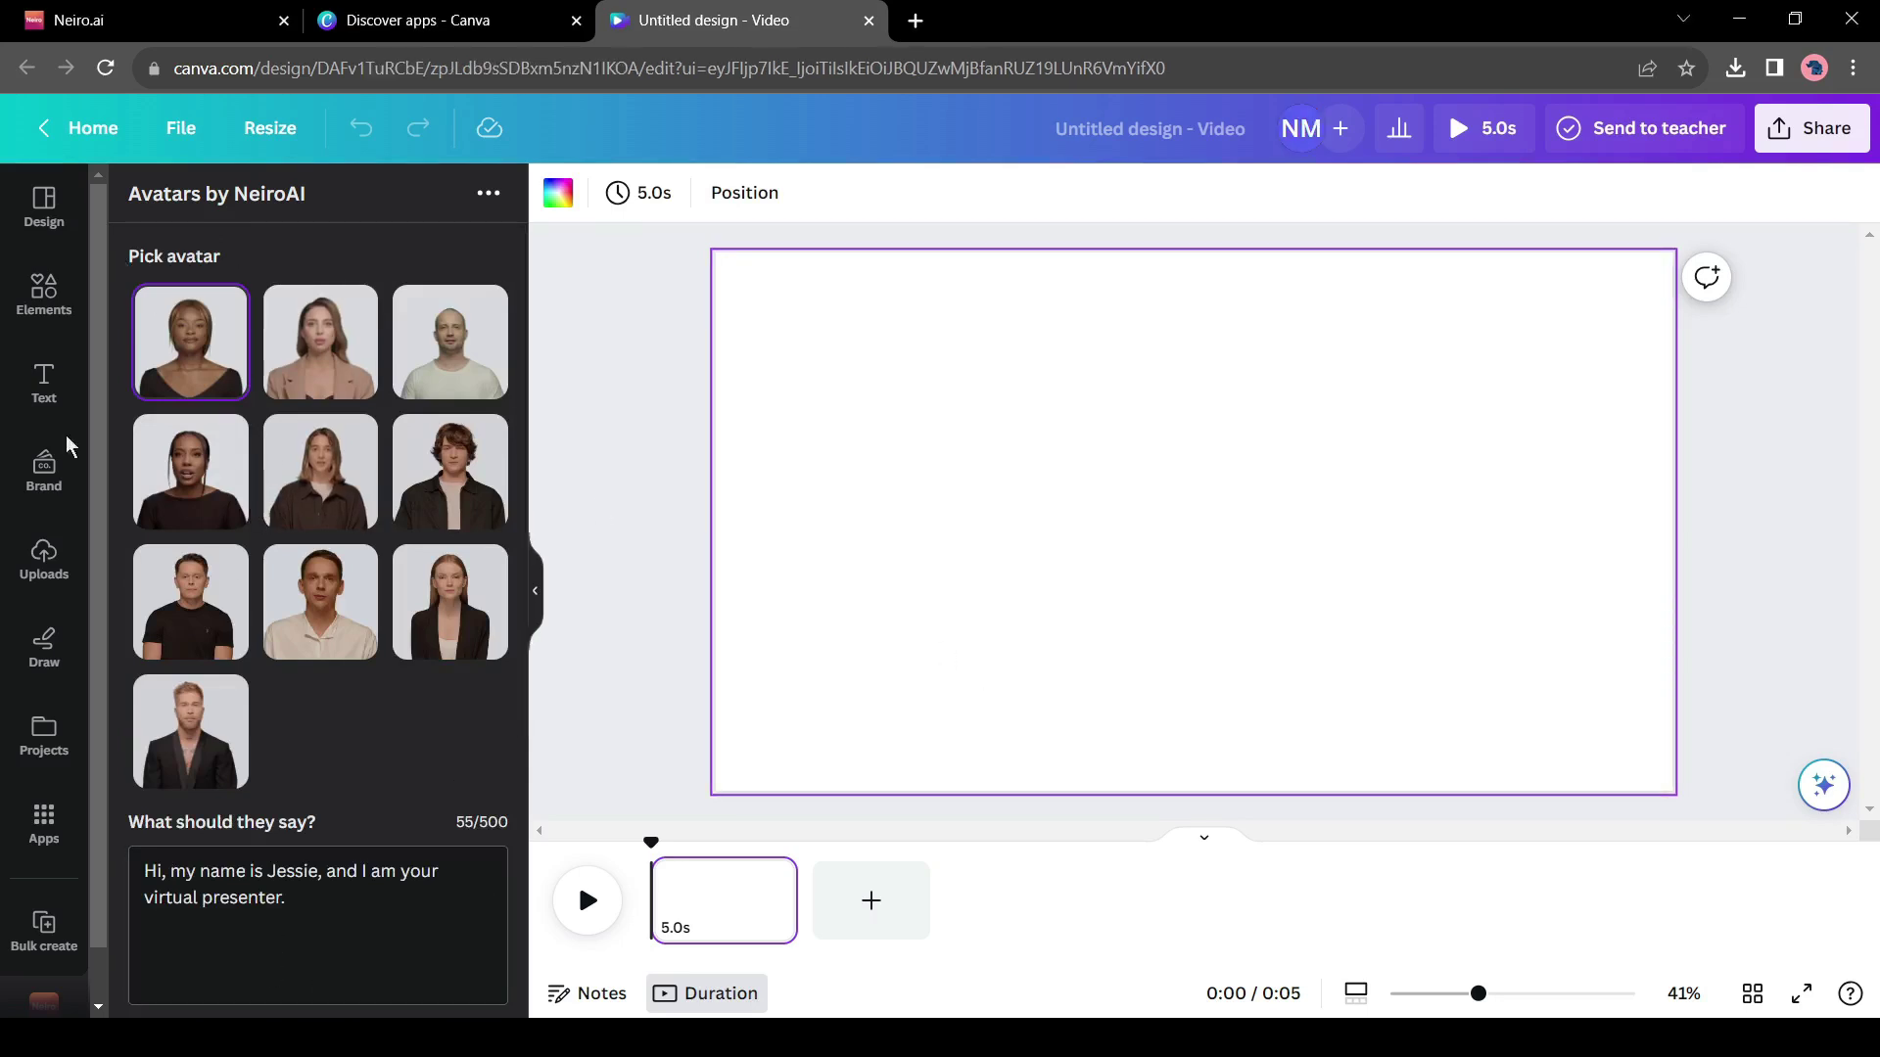
Pick the last male avatar and replace the sample script with the Musk Mars news script.
left_click(220, 730)
scroll(332, 721, "down", 2)
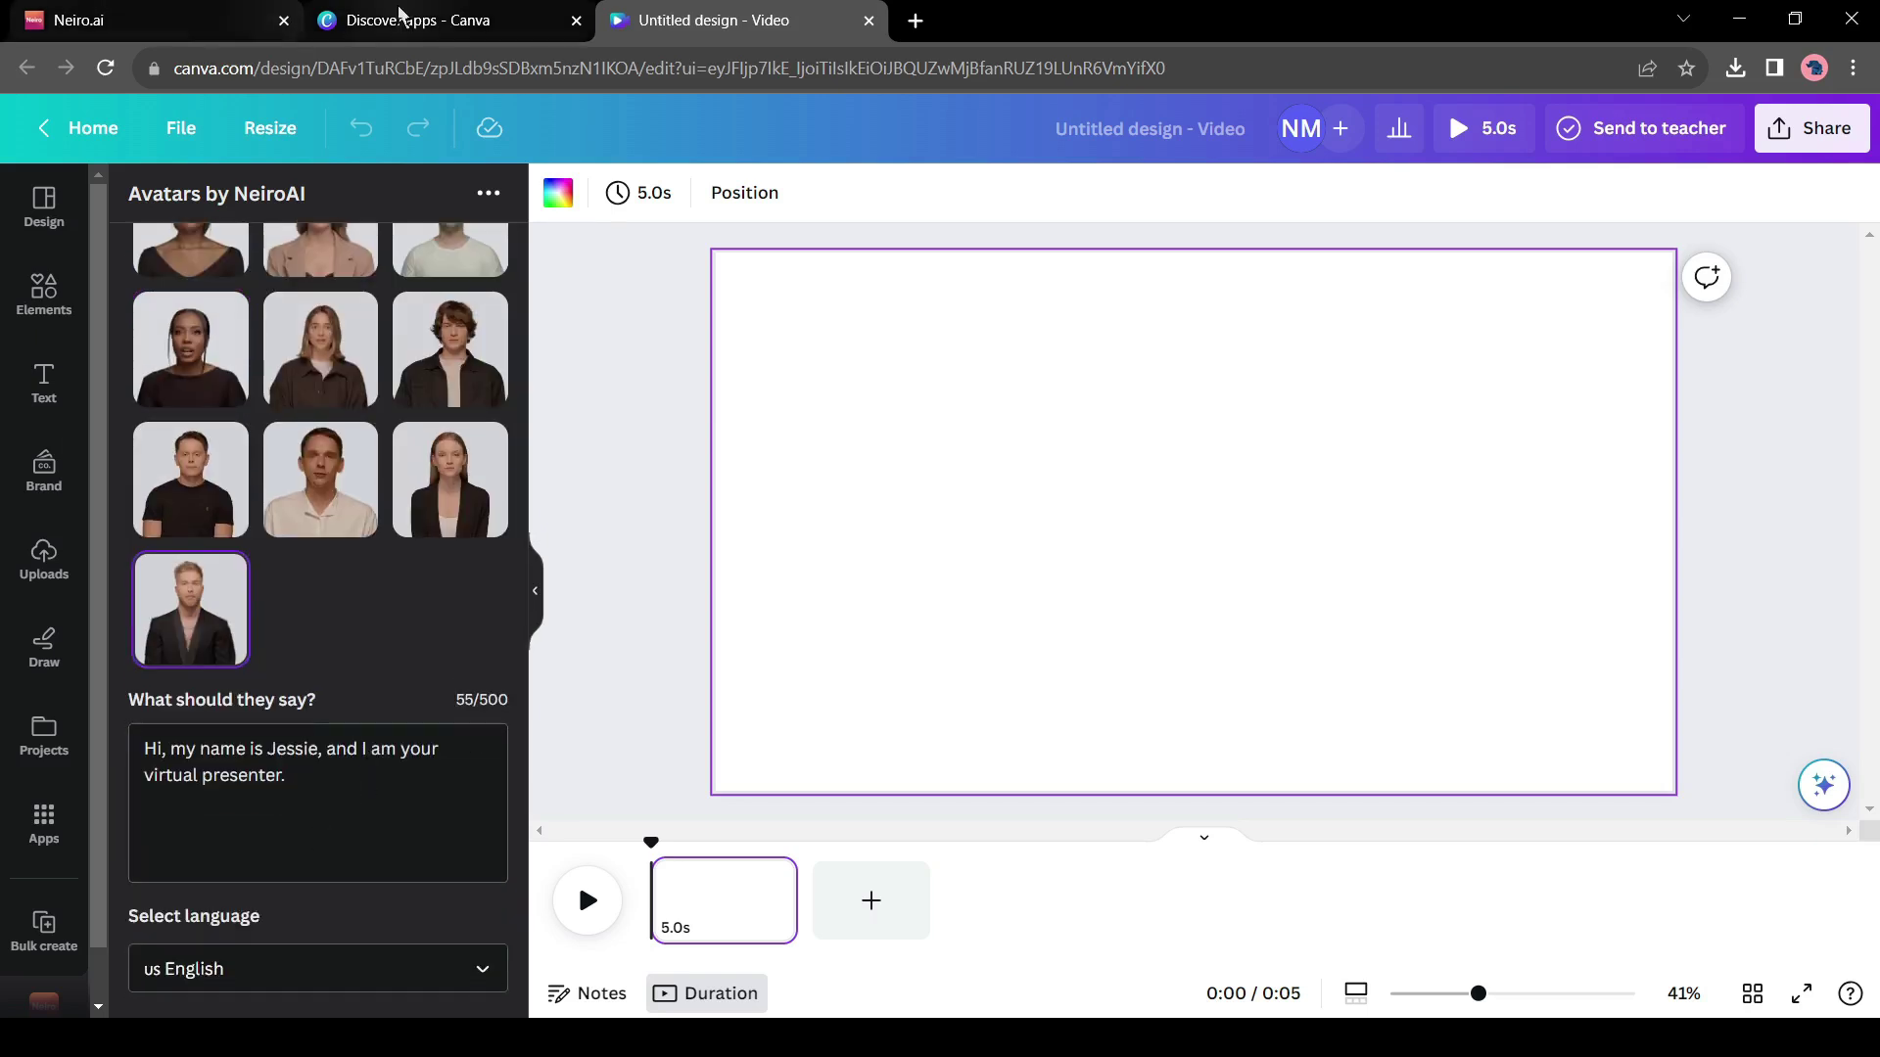
left_click_drag(338, 779, 103, 746)
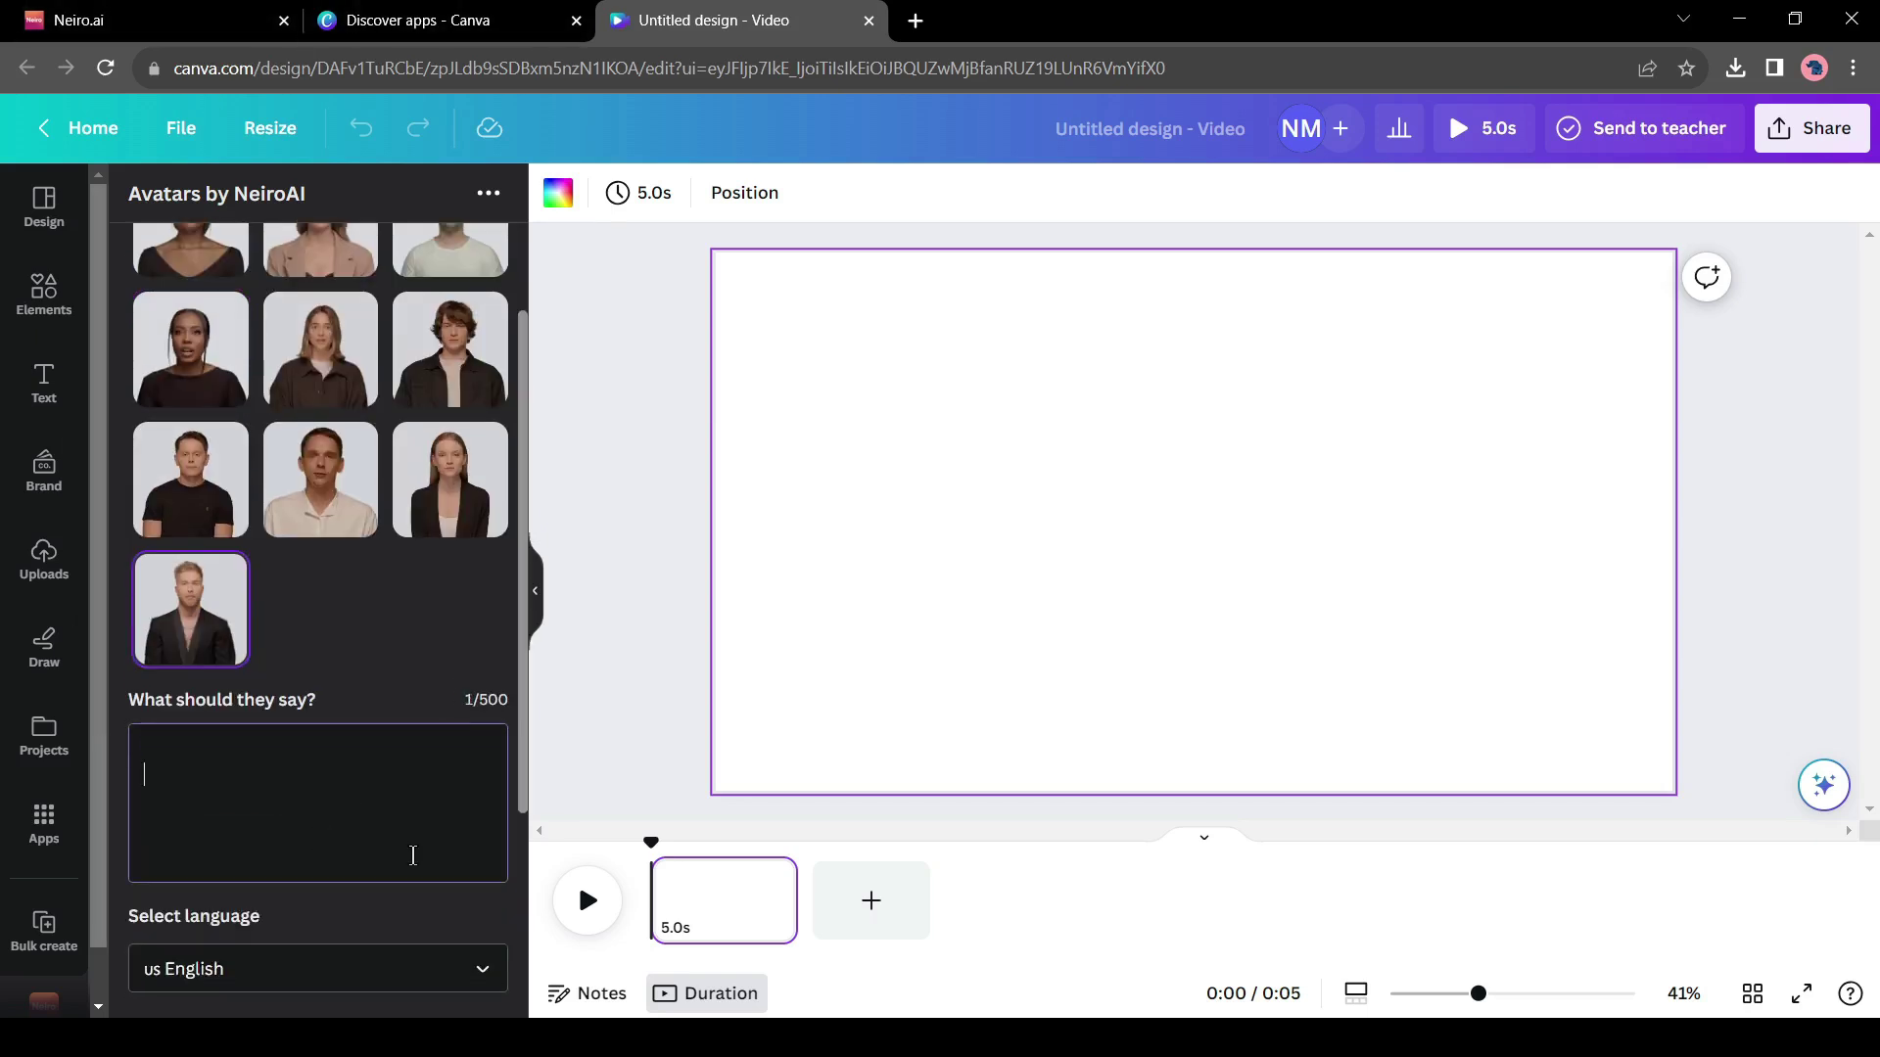
key("ctrl+v")
scroll(408, 857, "up", 5)
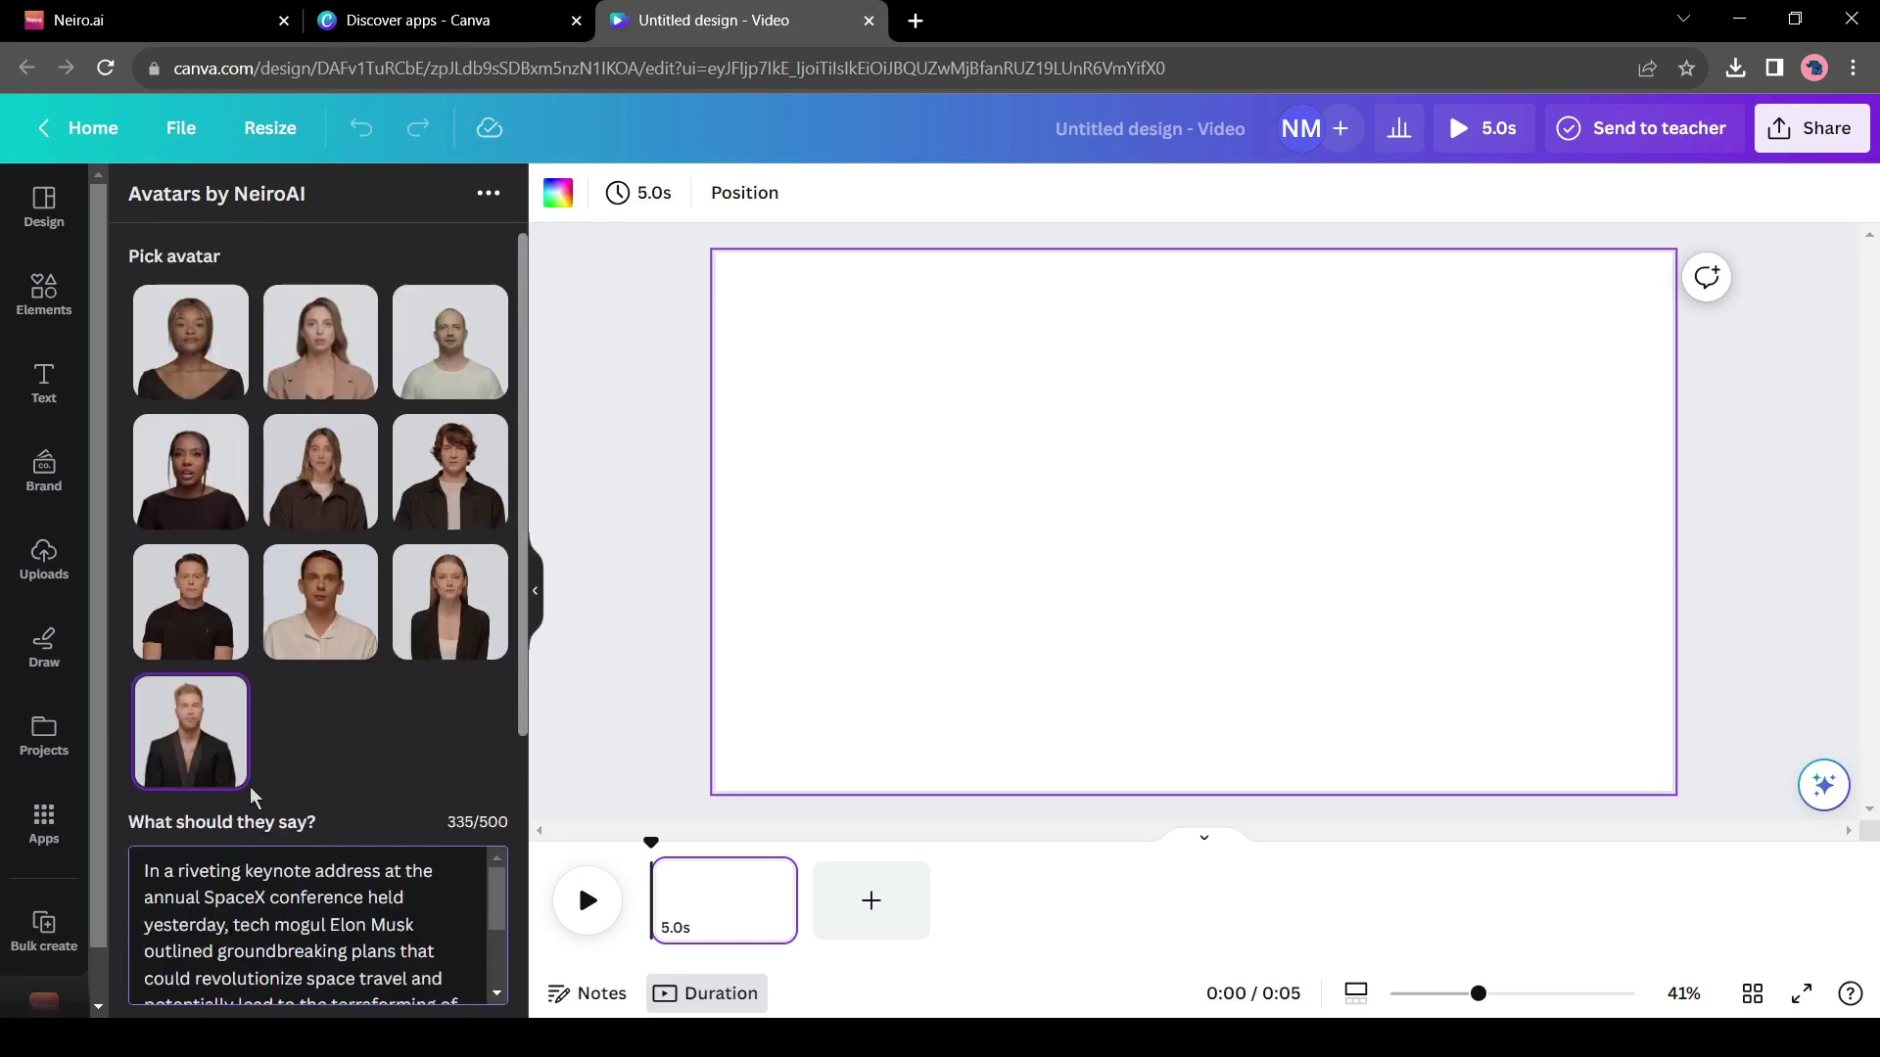
scroll(415, 759, "down", 4)
scroll(293, 499, "down", 2)
Keep US English, choose and preview the bearded male voice, then create the video.
left_click(279, 663)
scroll(294, 875, "down", 3)
scroll(294, 875, "down", 2)
left_click(344, 650)
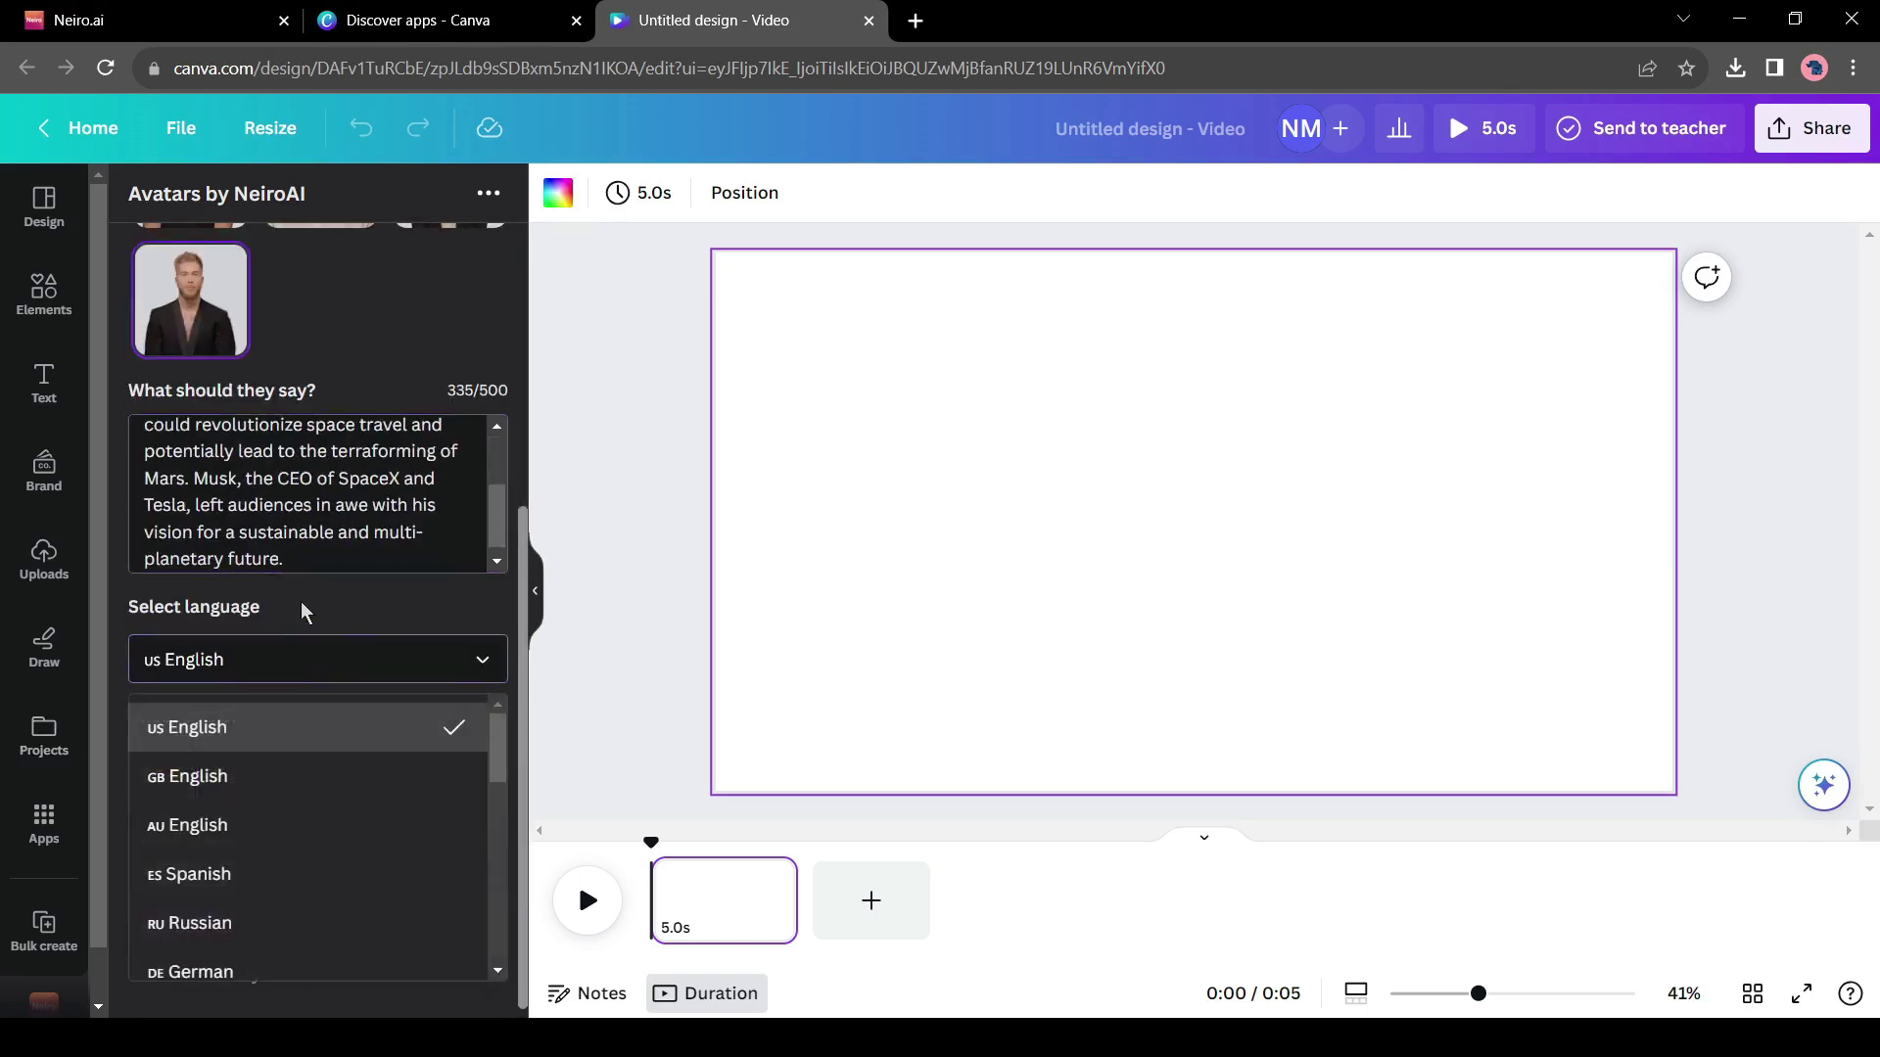
left_click(290, 730)
left_click(397, 777)
left_click(300, 864)
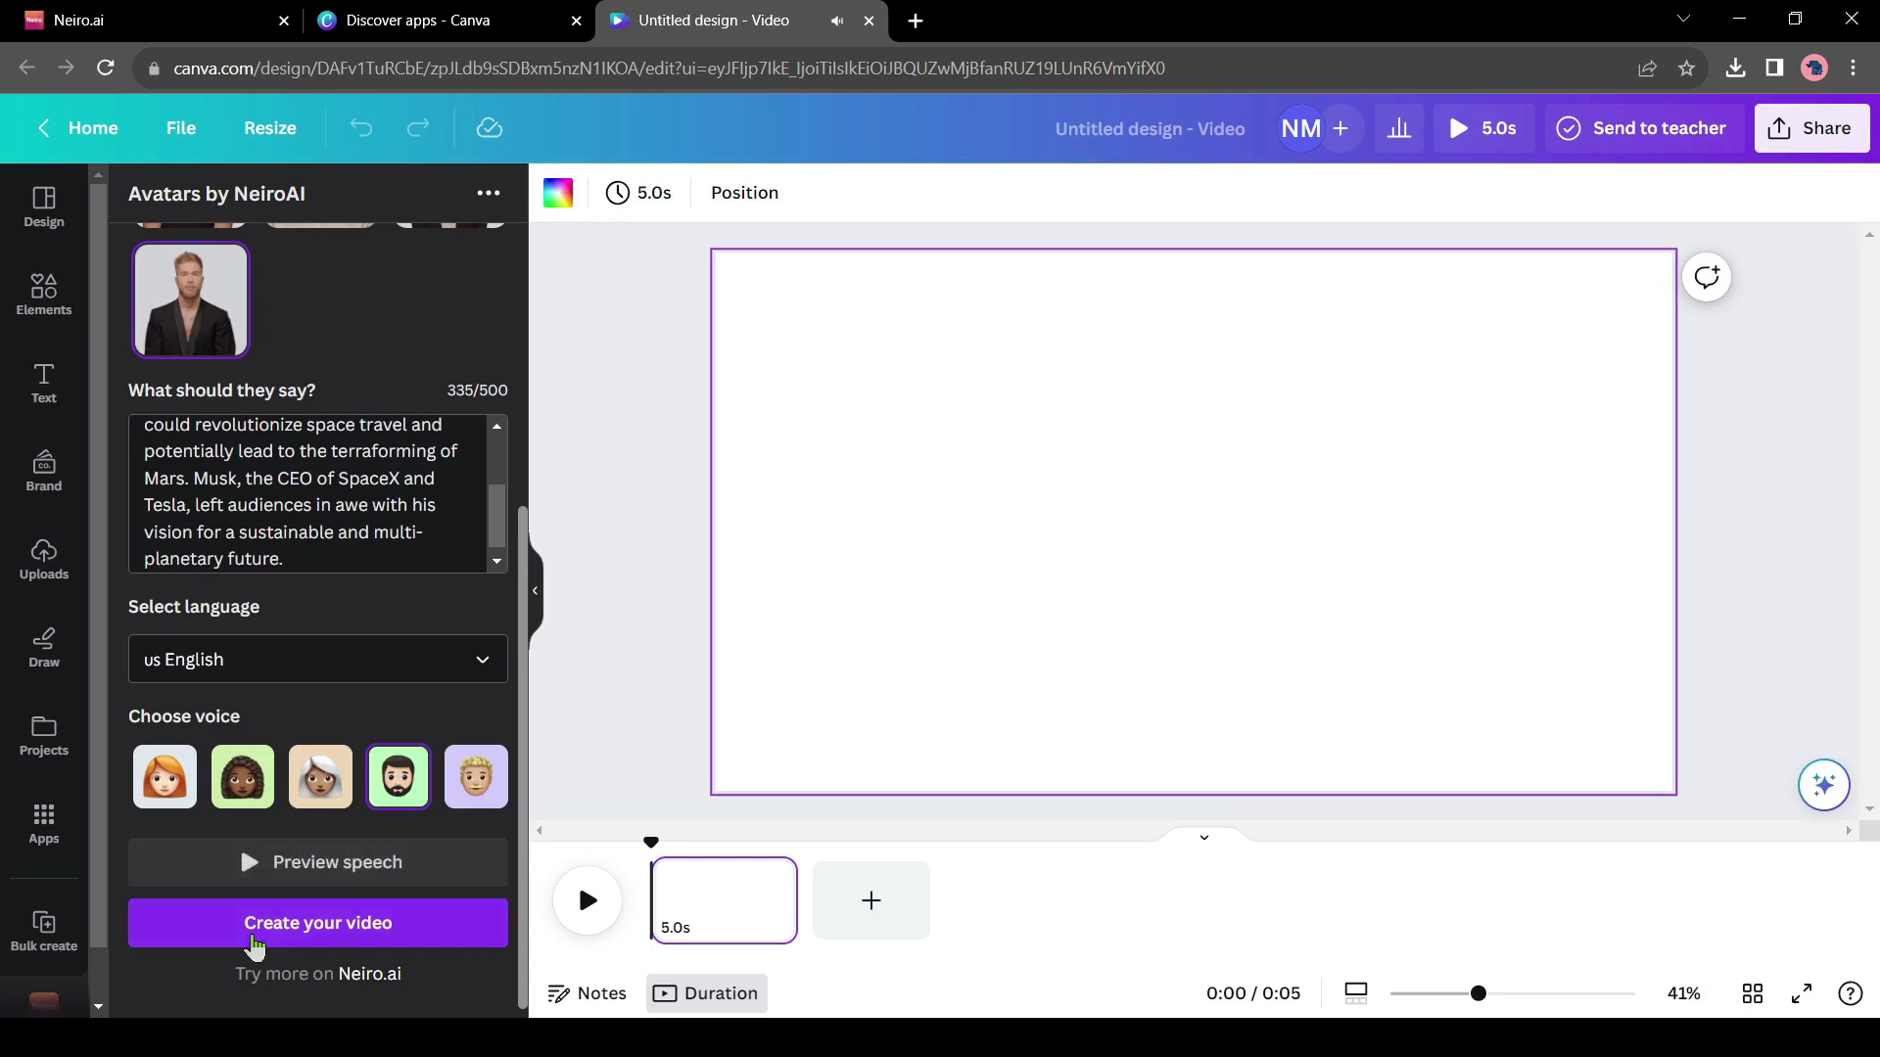
left_click(283, 926)
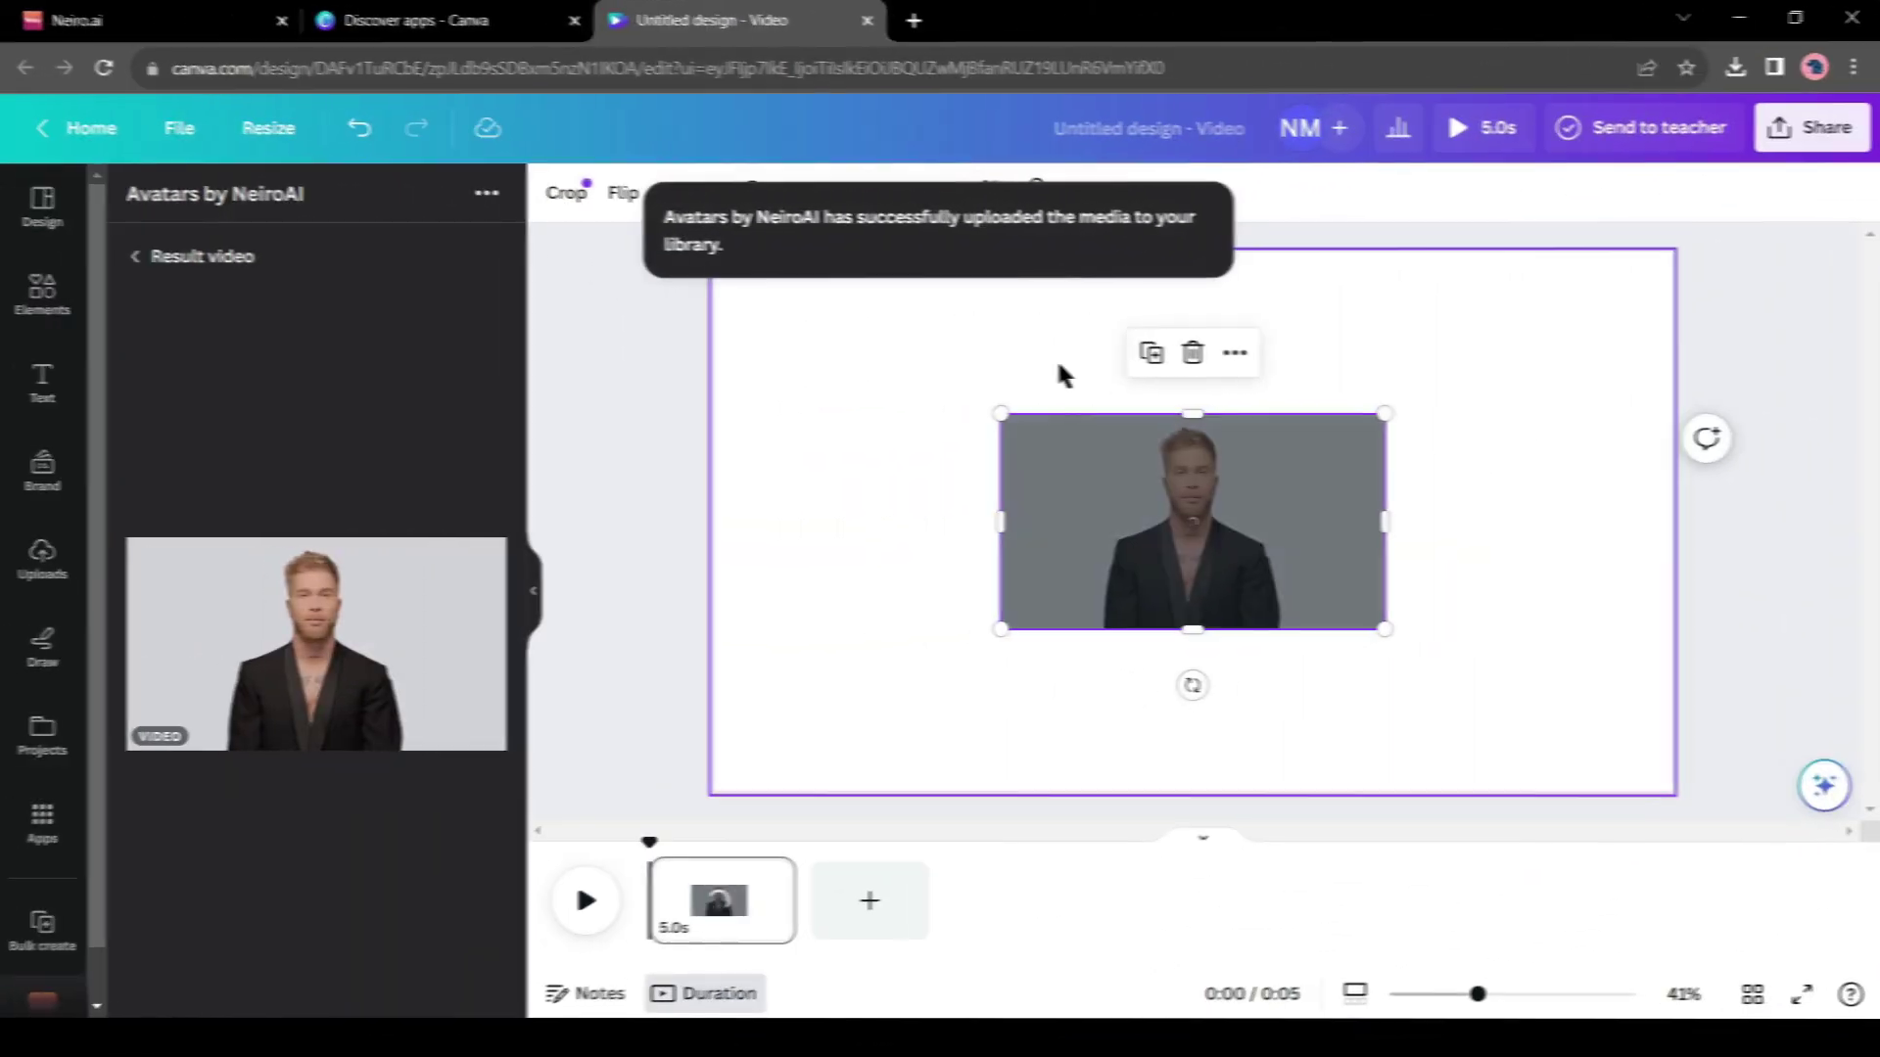
Enlarge the avatar video to fill the canvas and remove its background.
left_click_drag(1279, 518, 989, 333)
left_click_drag(1102, 467, 1670, 793)
left_click(571, 194)
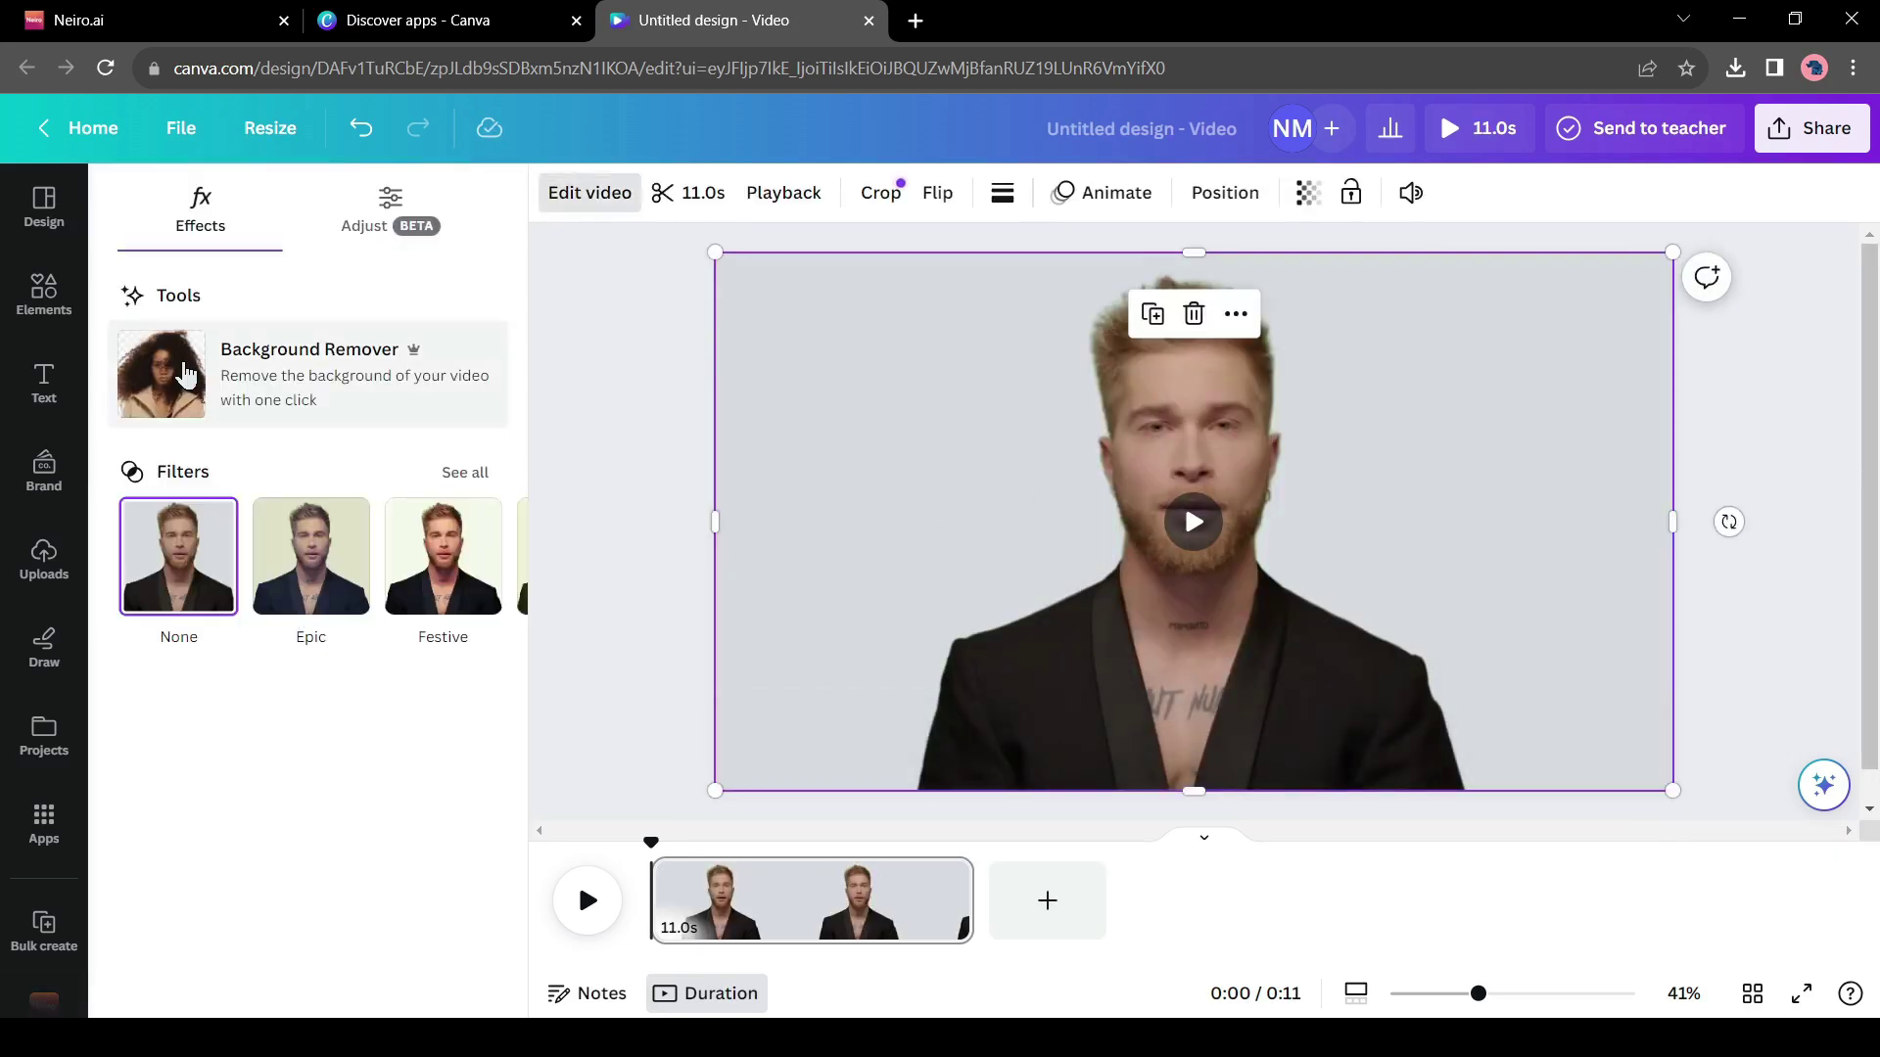
left_click(333, 375)
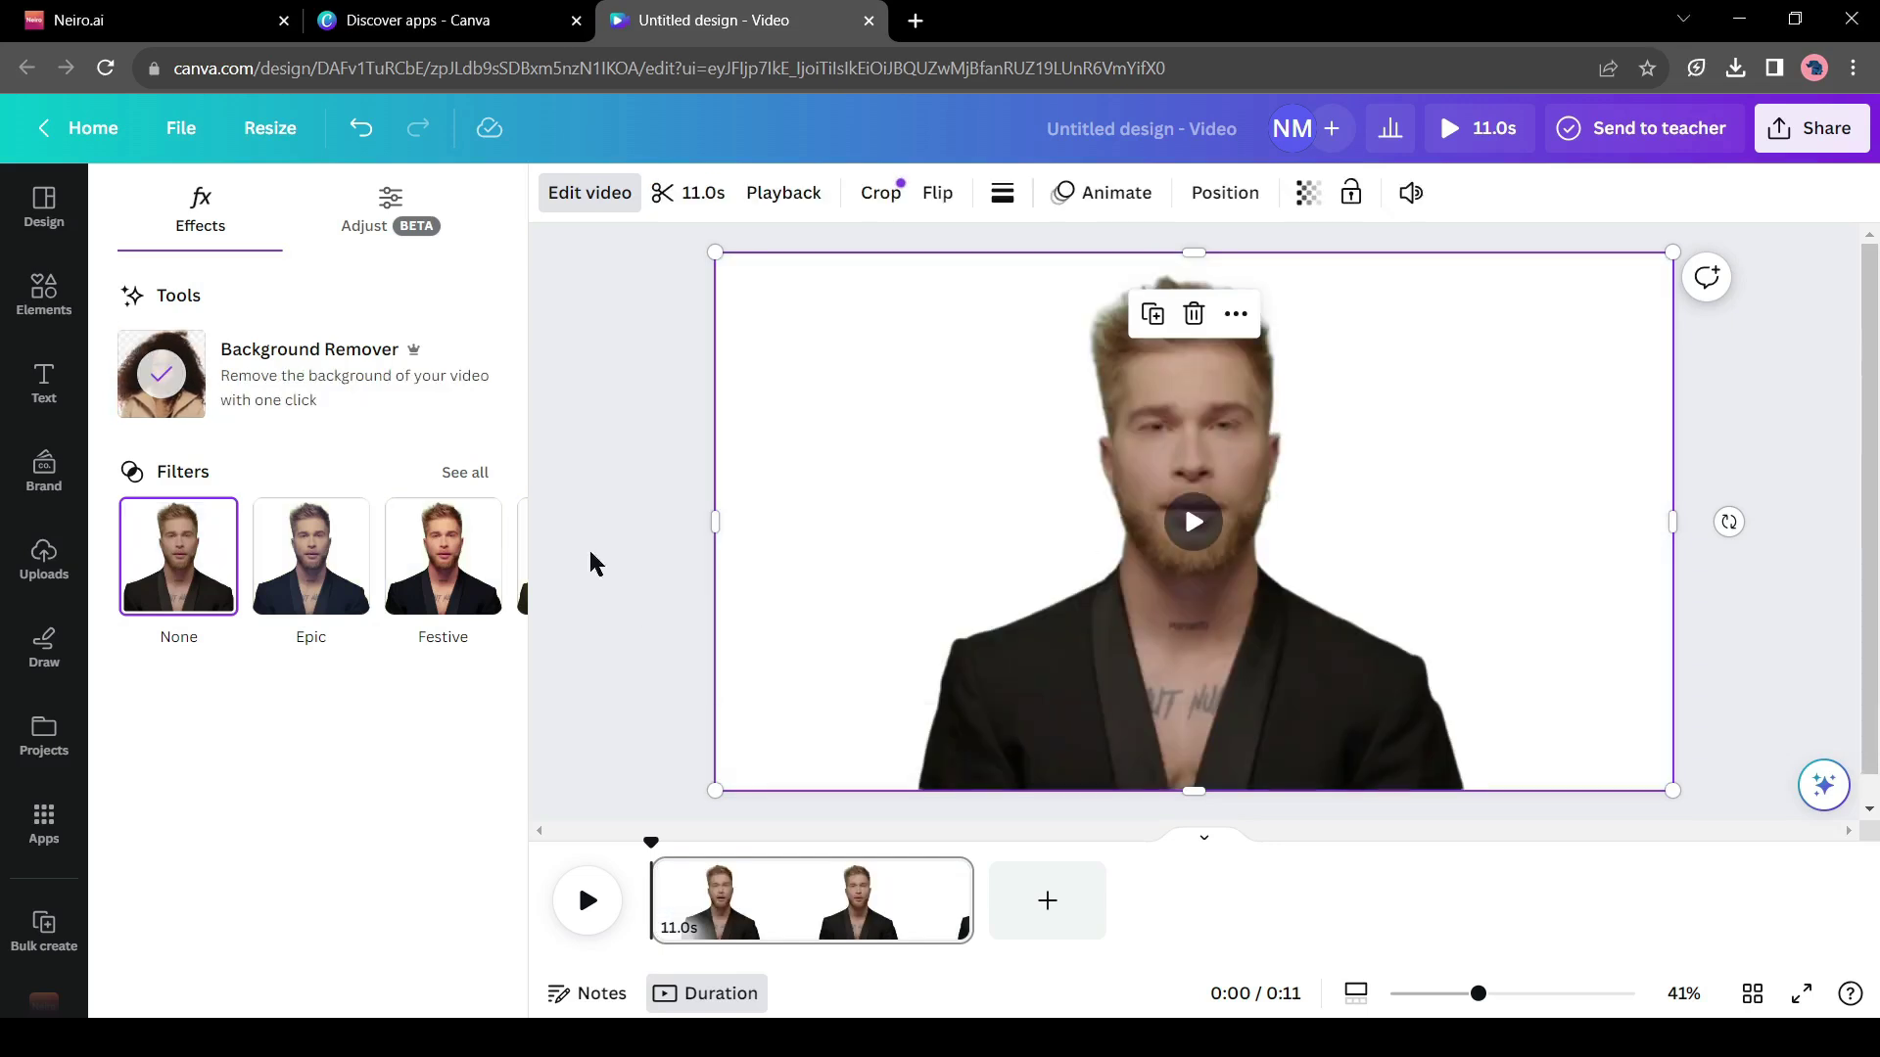
Add the red globe video from a 'News' stock video search and set it as background.
left_click(44, 294)
scroll(340, 617, "down", 5)
left_click(480, 620)
left_click(300, 251)
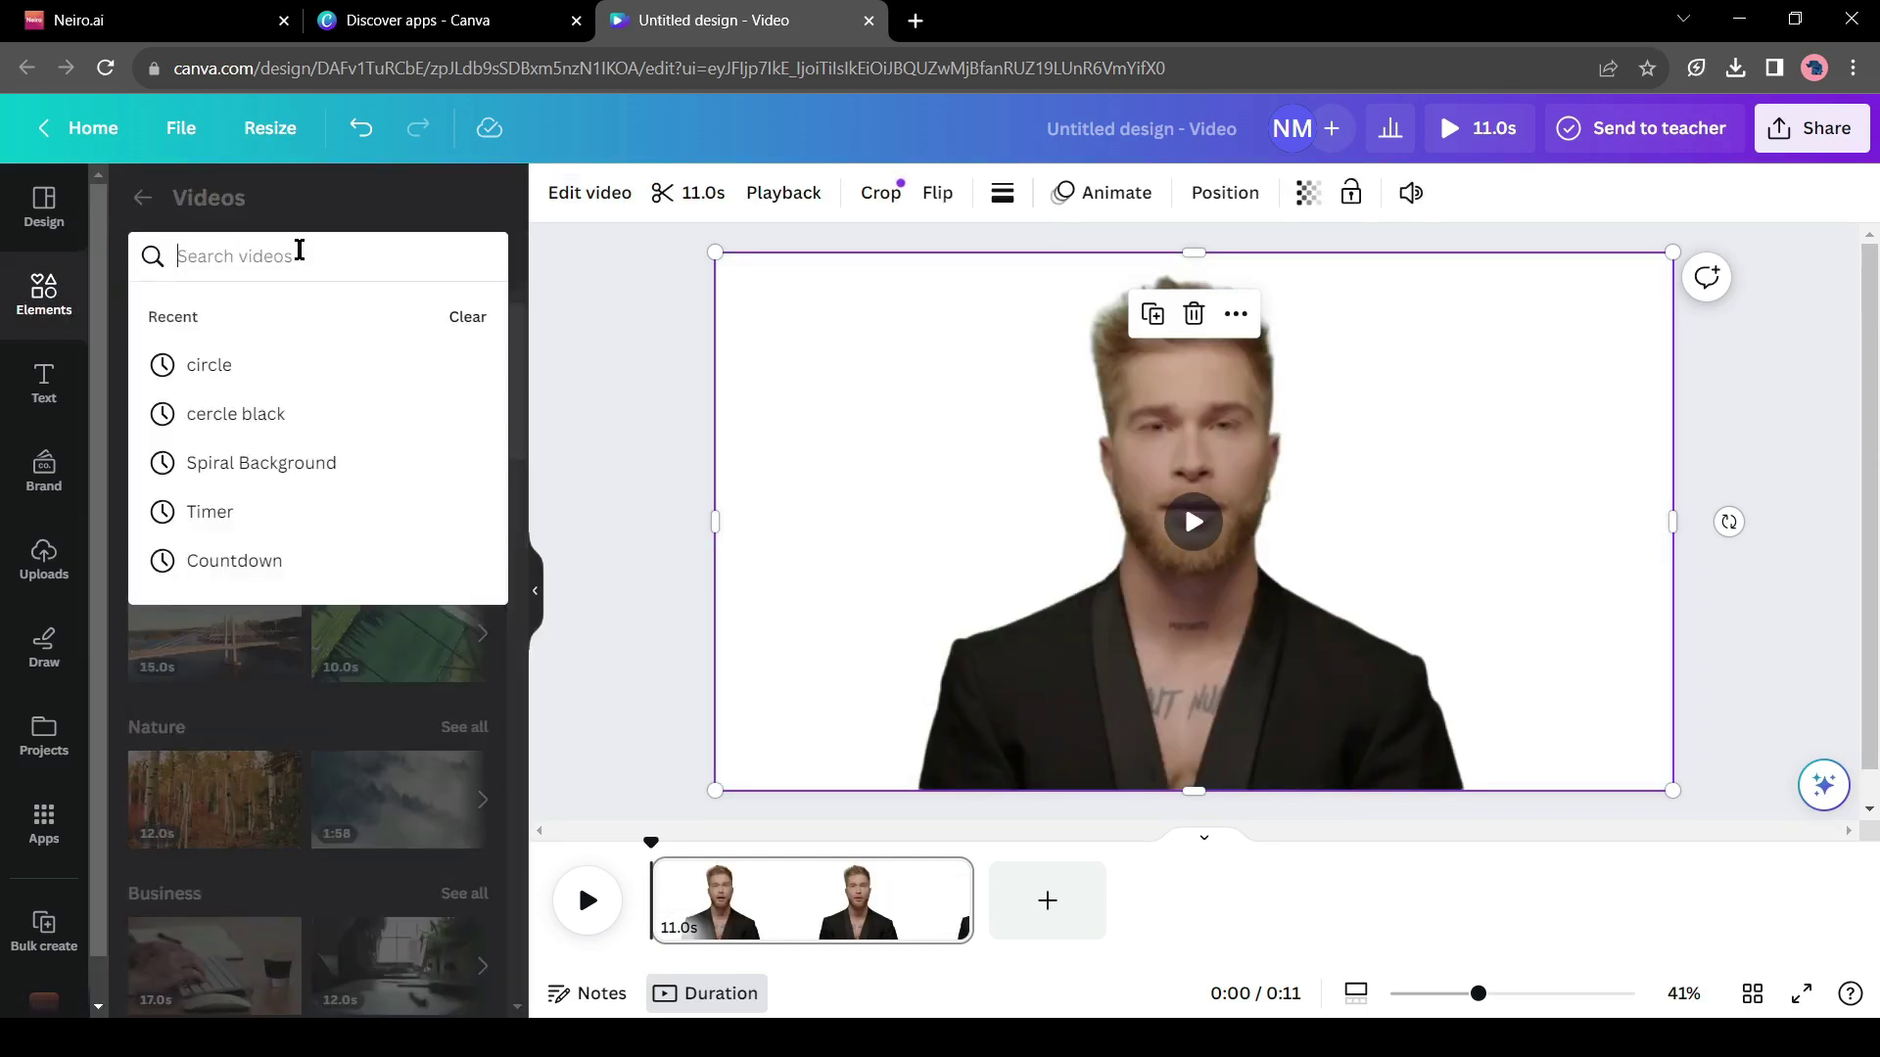
type("News")
key("Return")
scroll(177, 650, "down", 5)
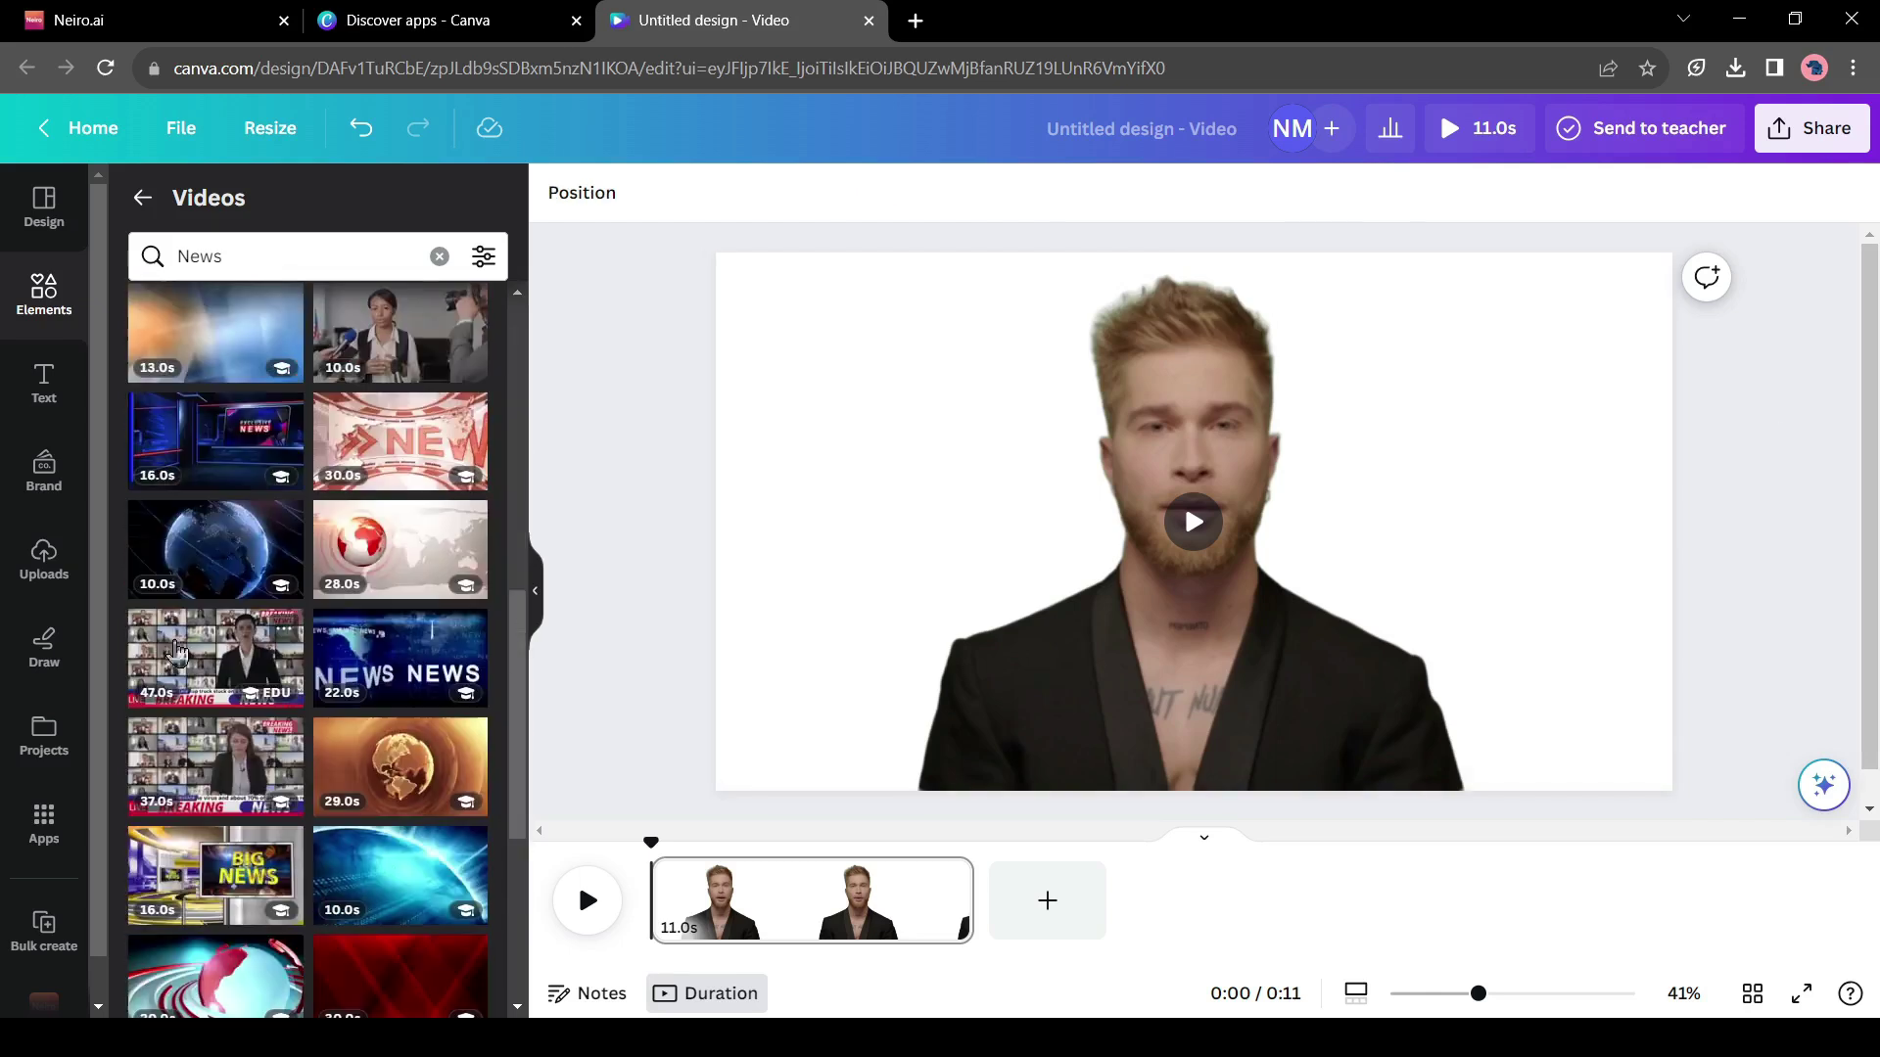
left_click(399, 549)
right_click(1171, 491)
left_click(1322, 925)
Narrow the presenter video and place a landscape frame on the canvas's right side.
left_click_drag(1672, 521, 1466, 521)
mouse_move(716, 521)
left_mouse_down()
mouse_move(920, 543)
mouse_move(722, 544)
left_mouse_up()
left_click(142, 197)
scroll(294, 588, "down", 3)
left_click(460, 529)
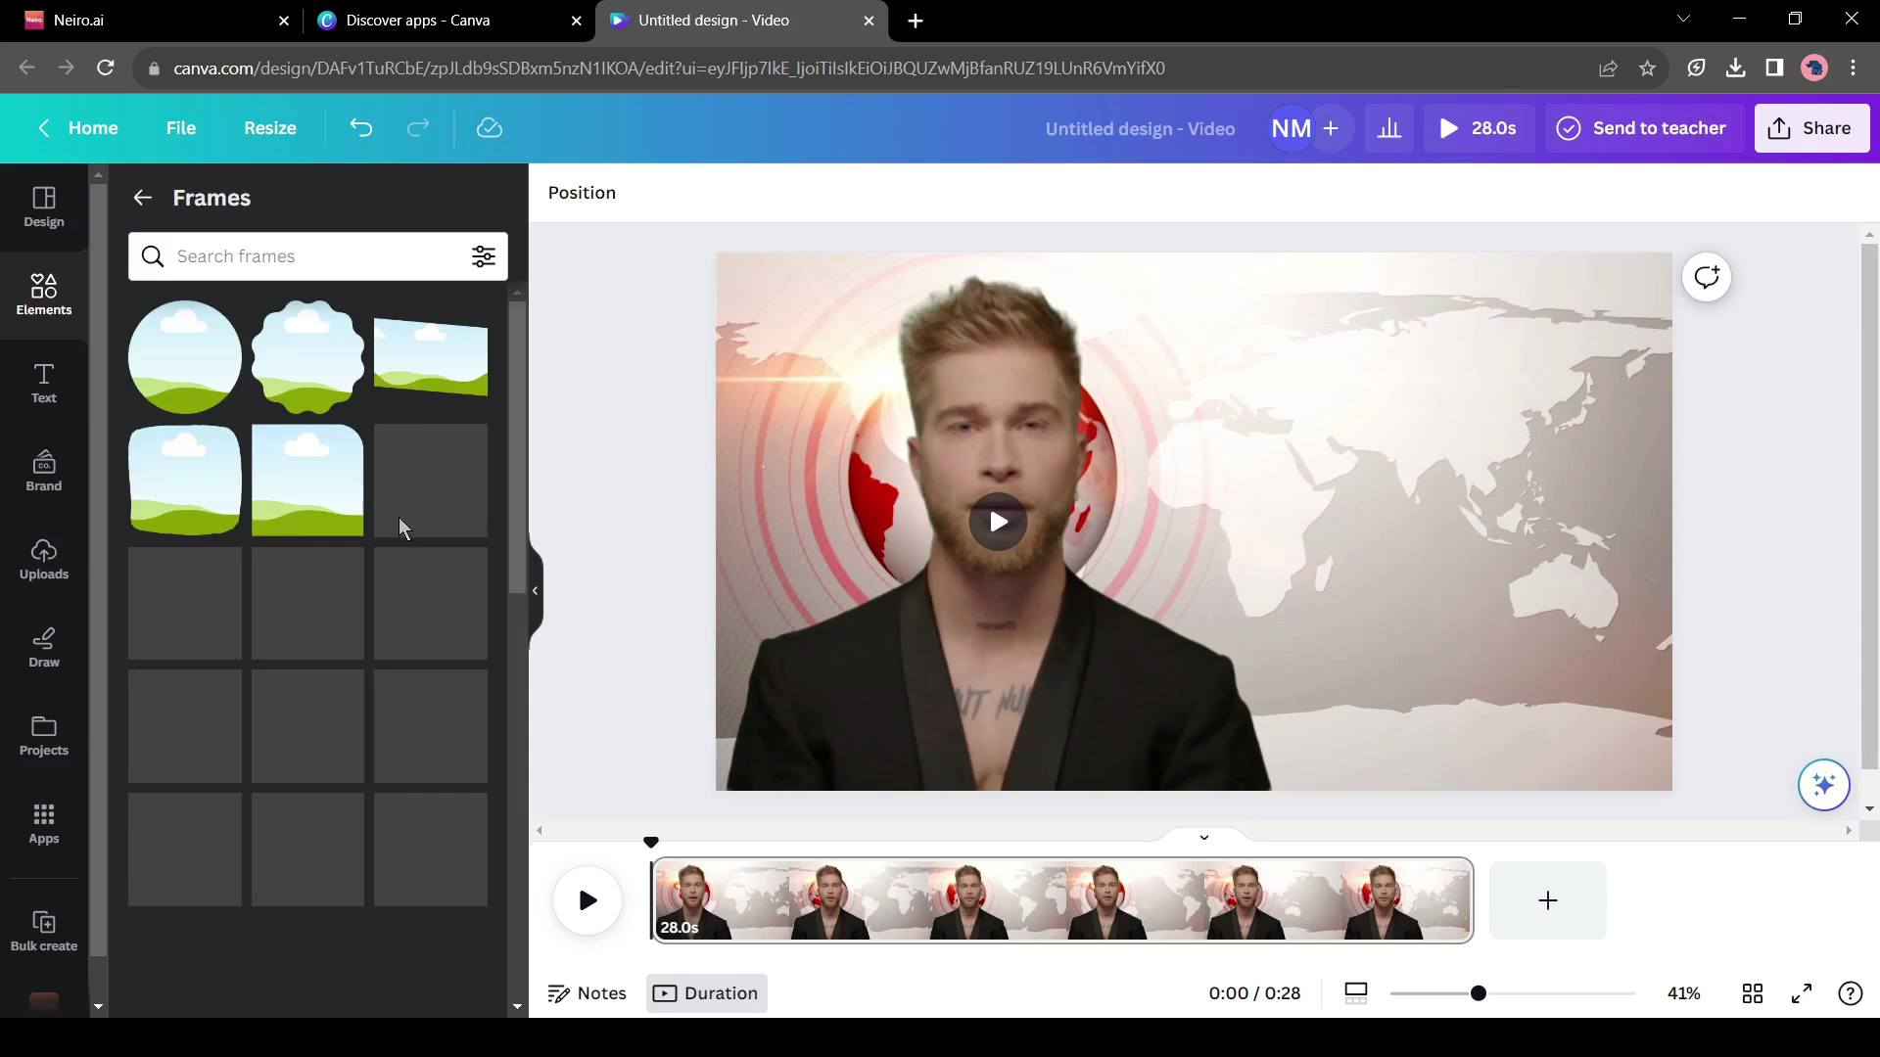
left_click_drag(400, 529, 1324, 499)
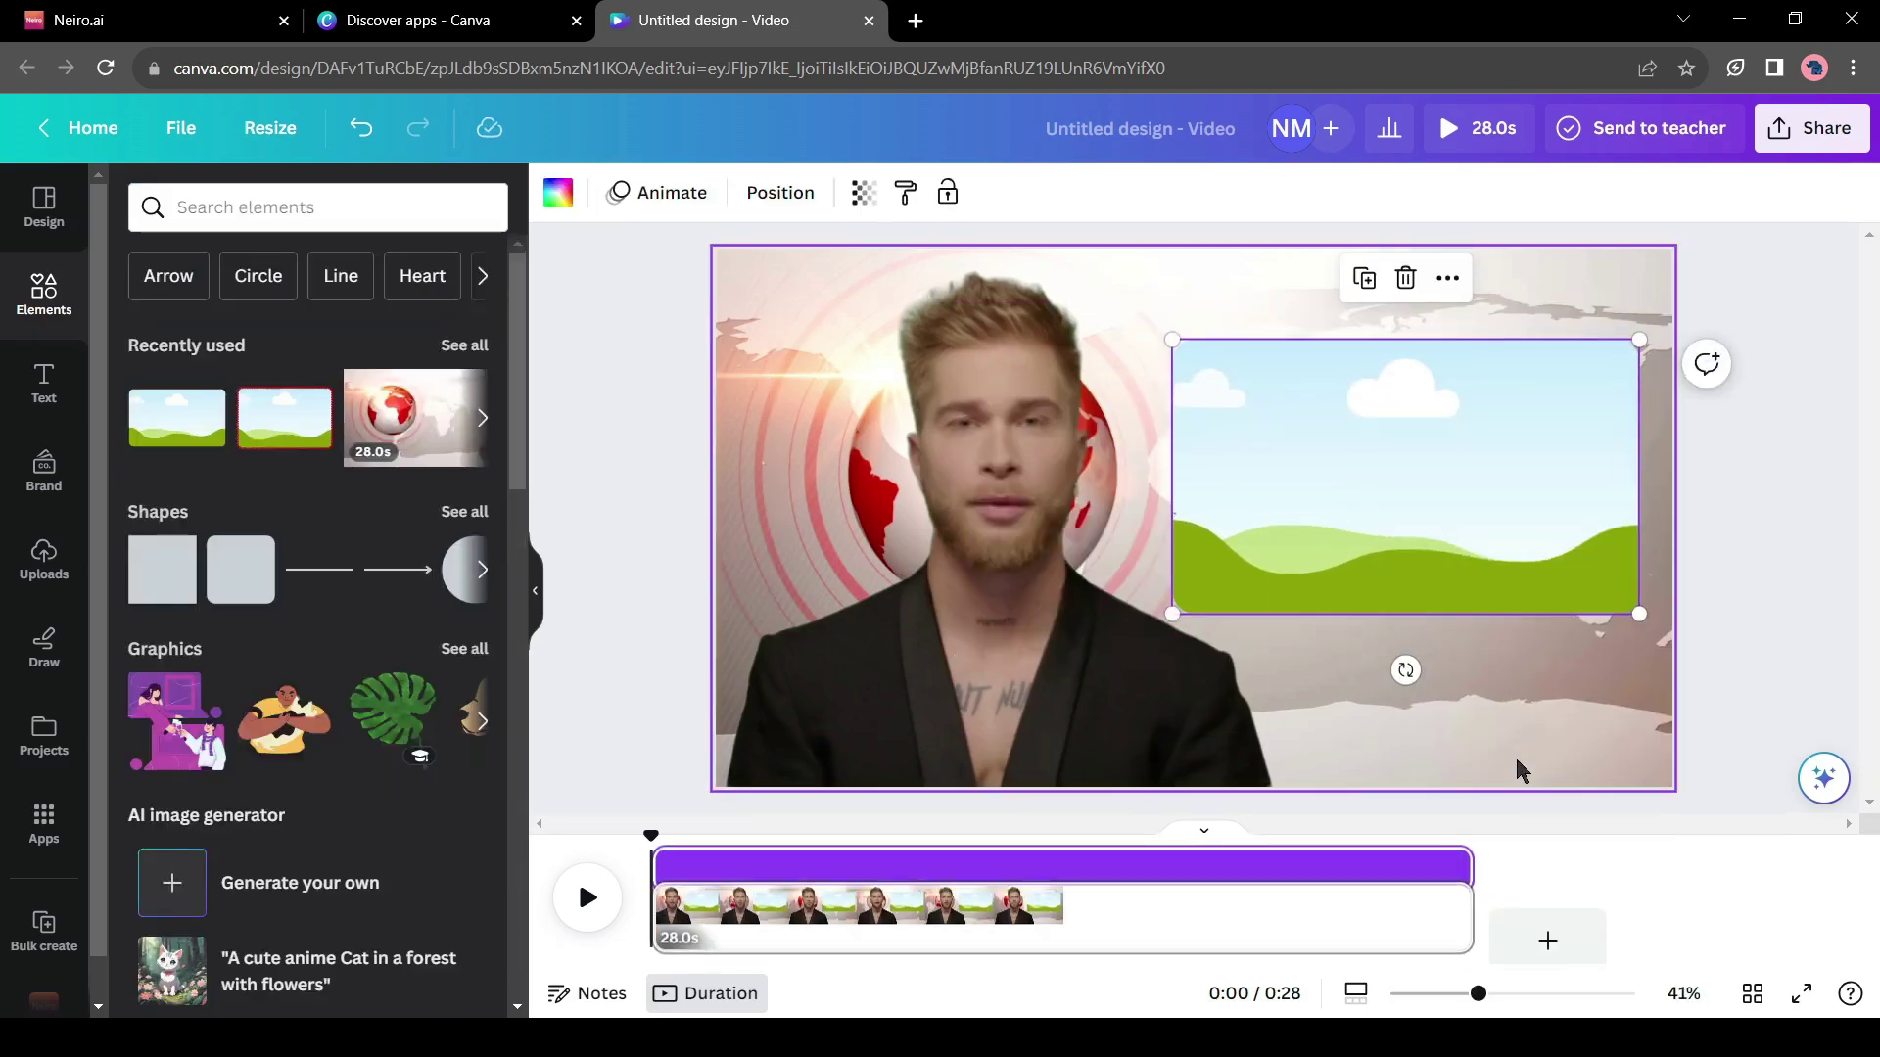
Generate AI images for 'Elon Musk' and fill the right frame with the fourth result.
scroll(306, 588, "down", 5)
left_click(449, 866)
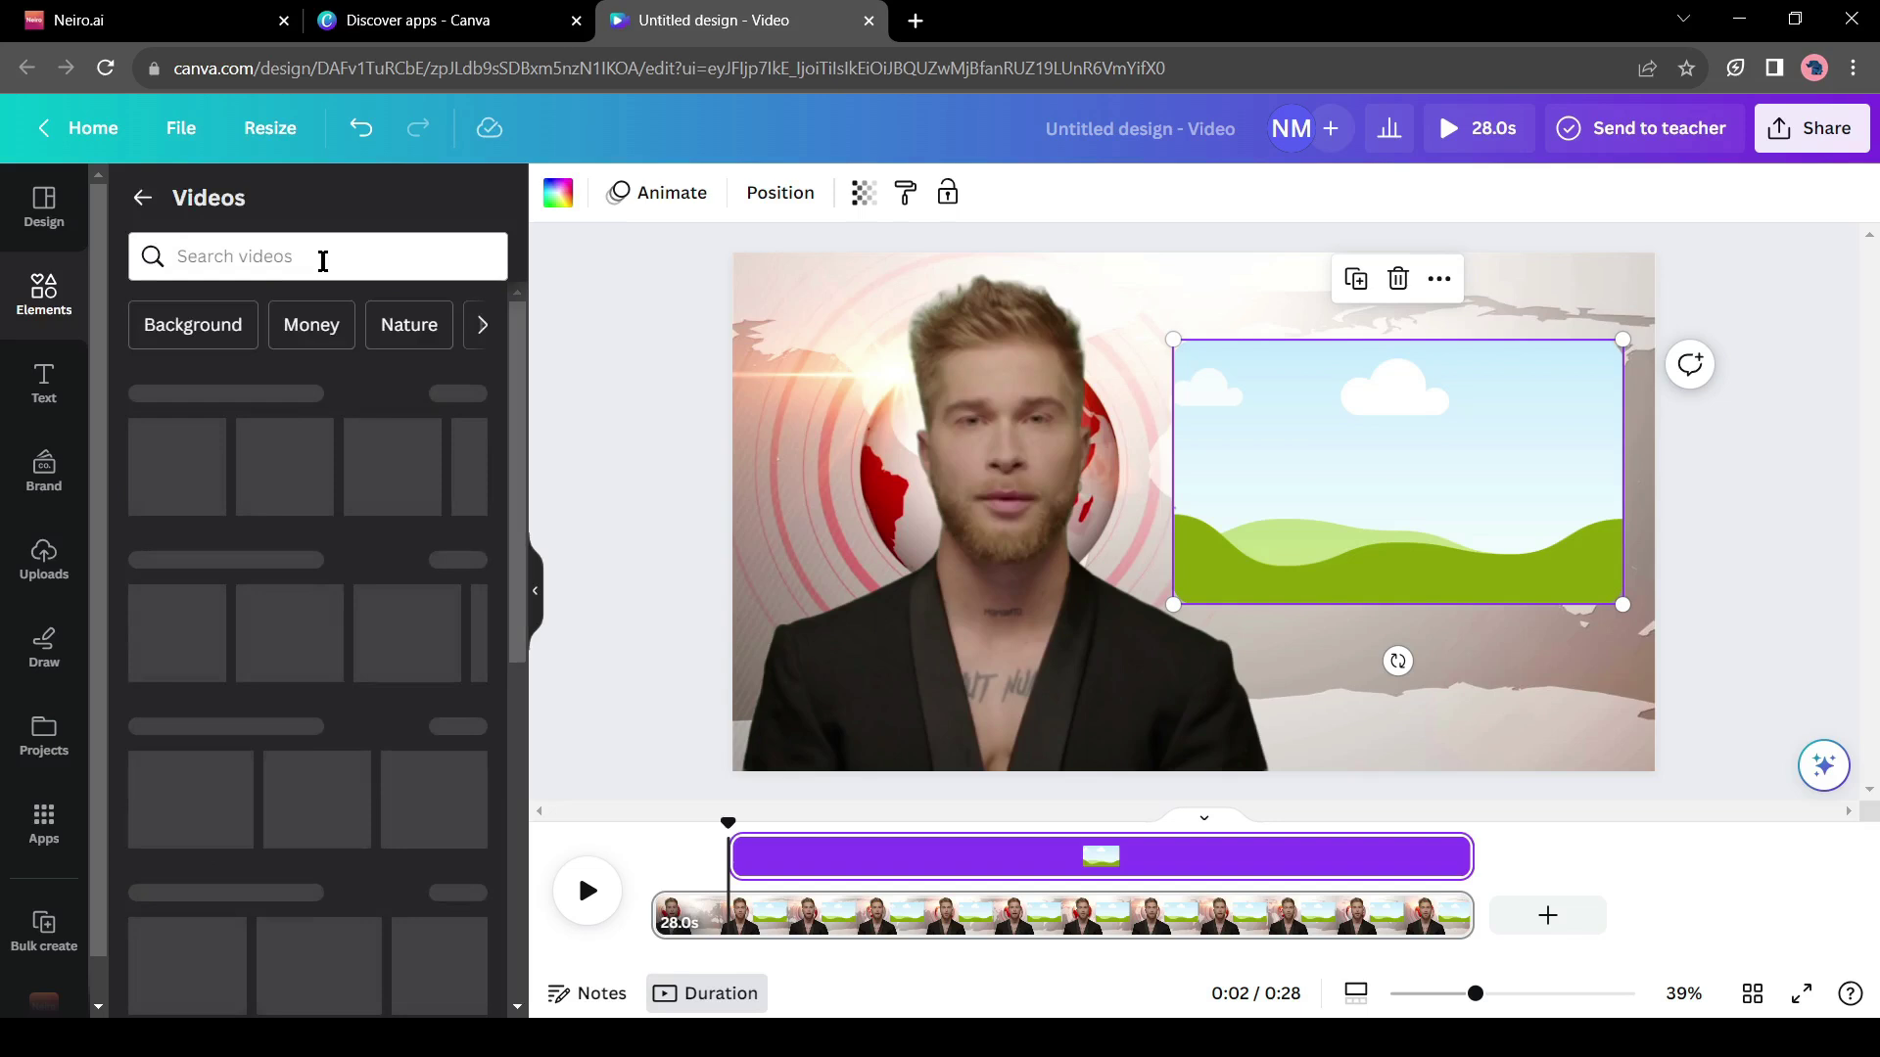
left_click(142, 198)
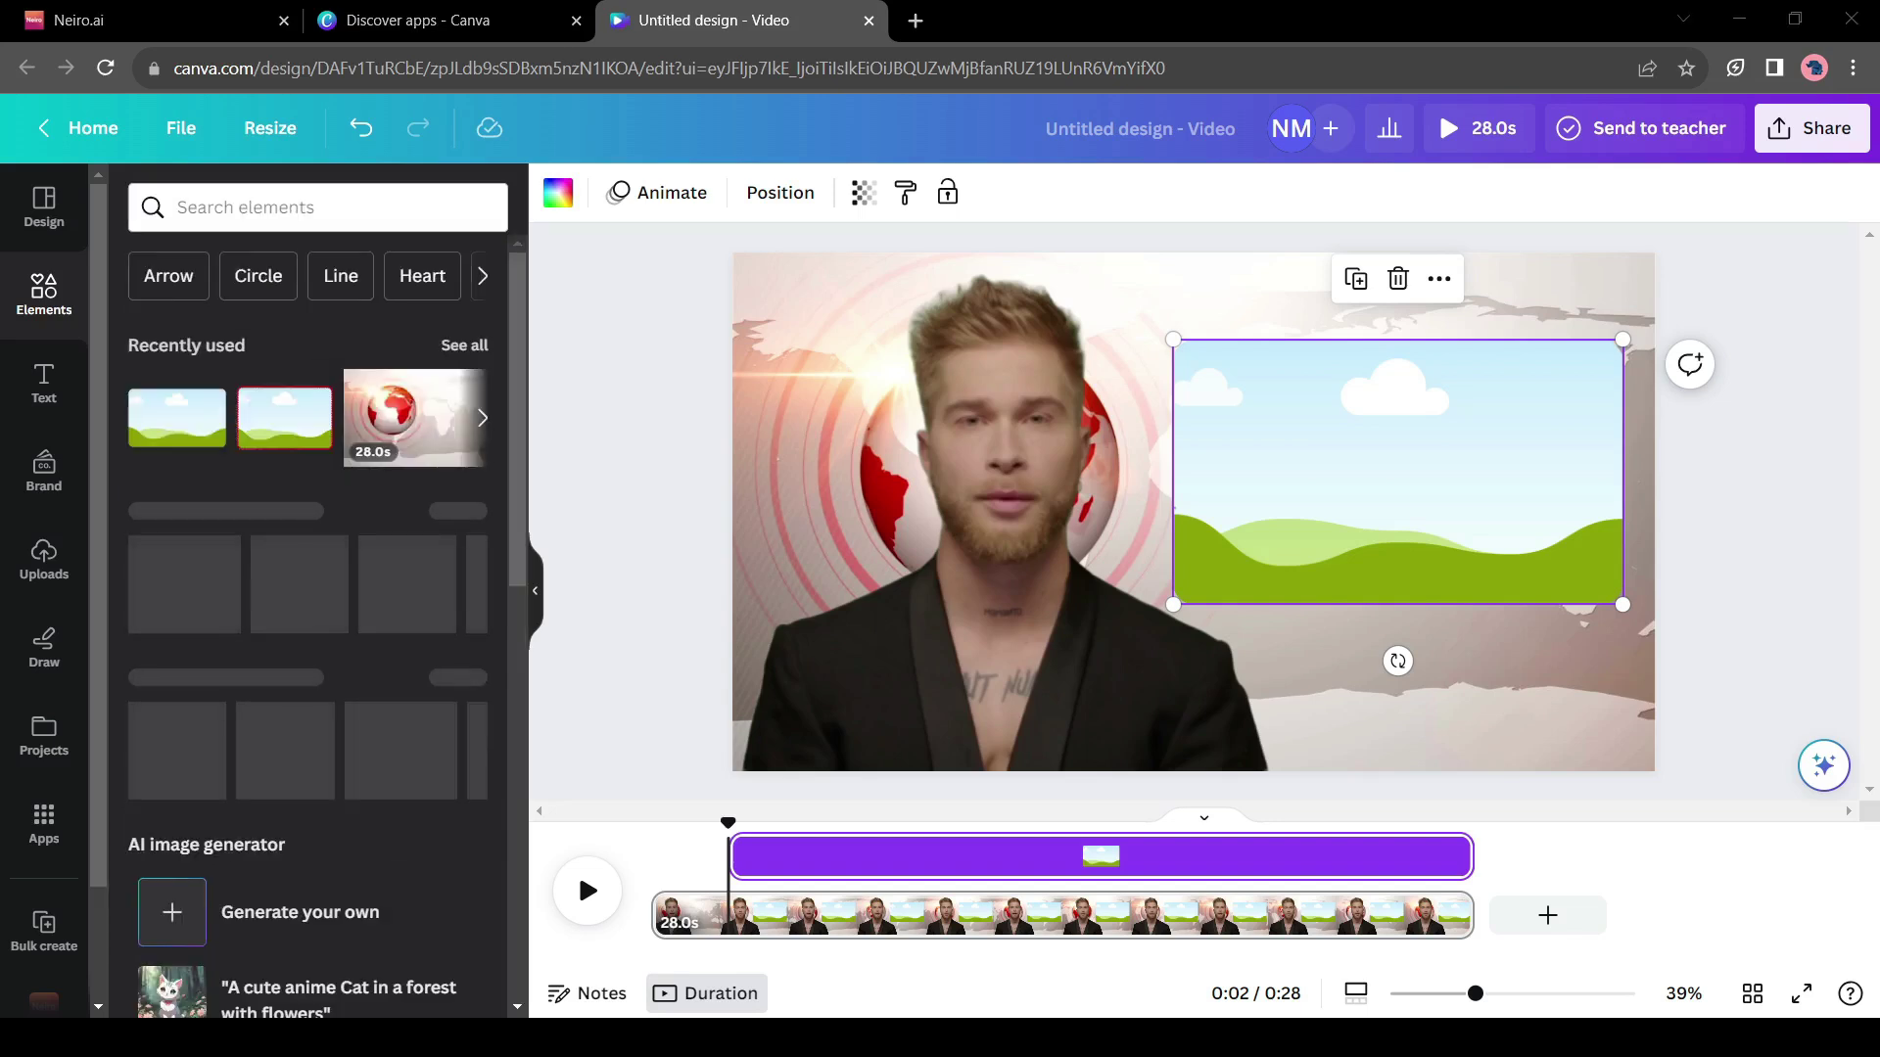
left_click(284, 208)
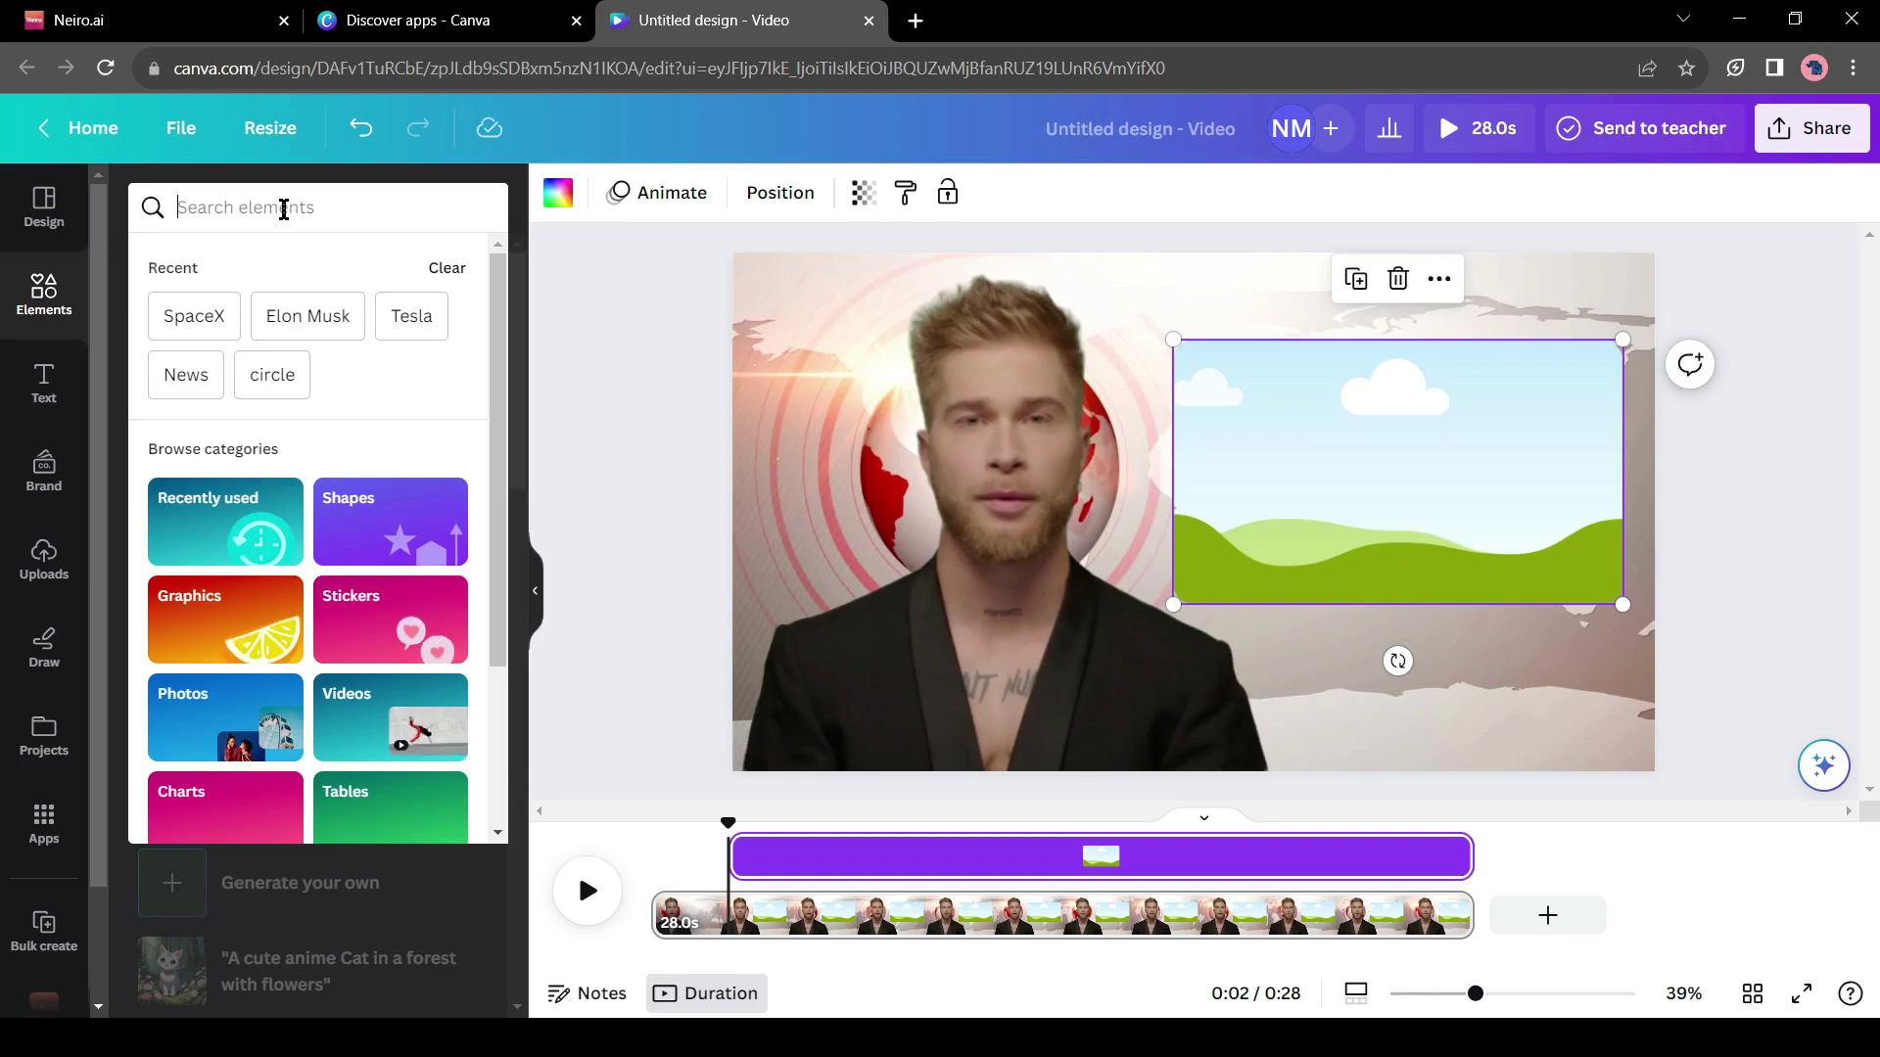
type("Elon Musk")
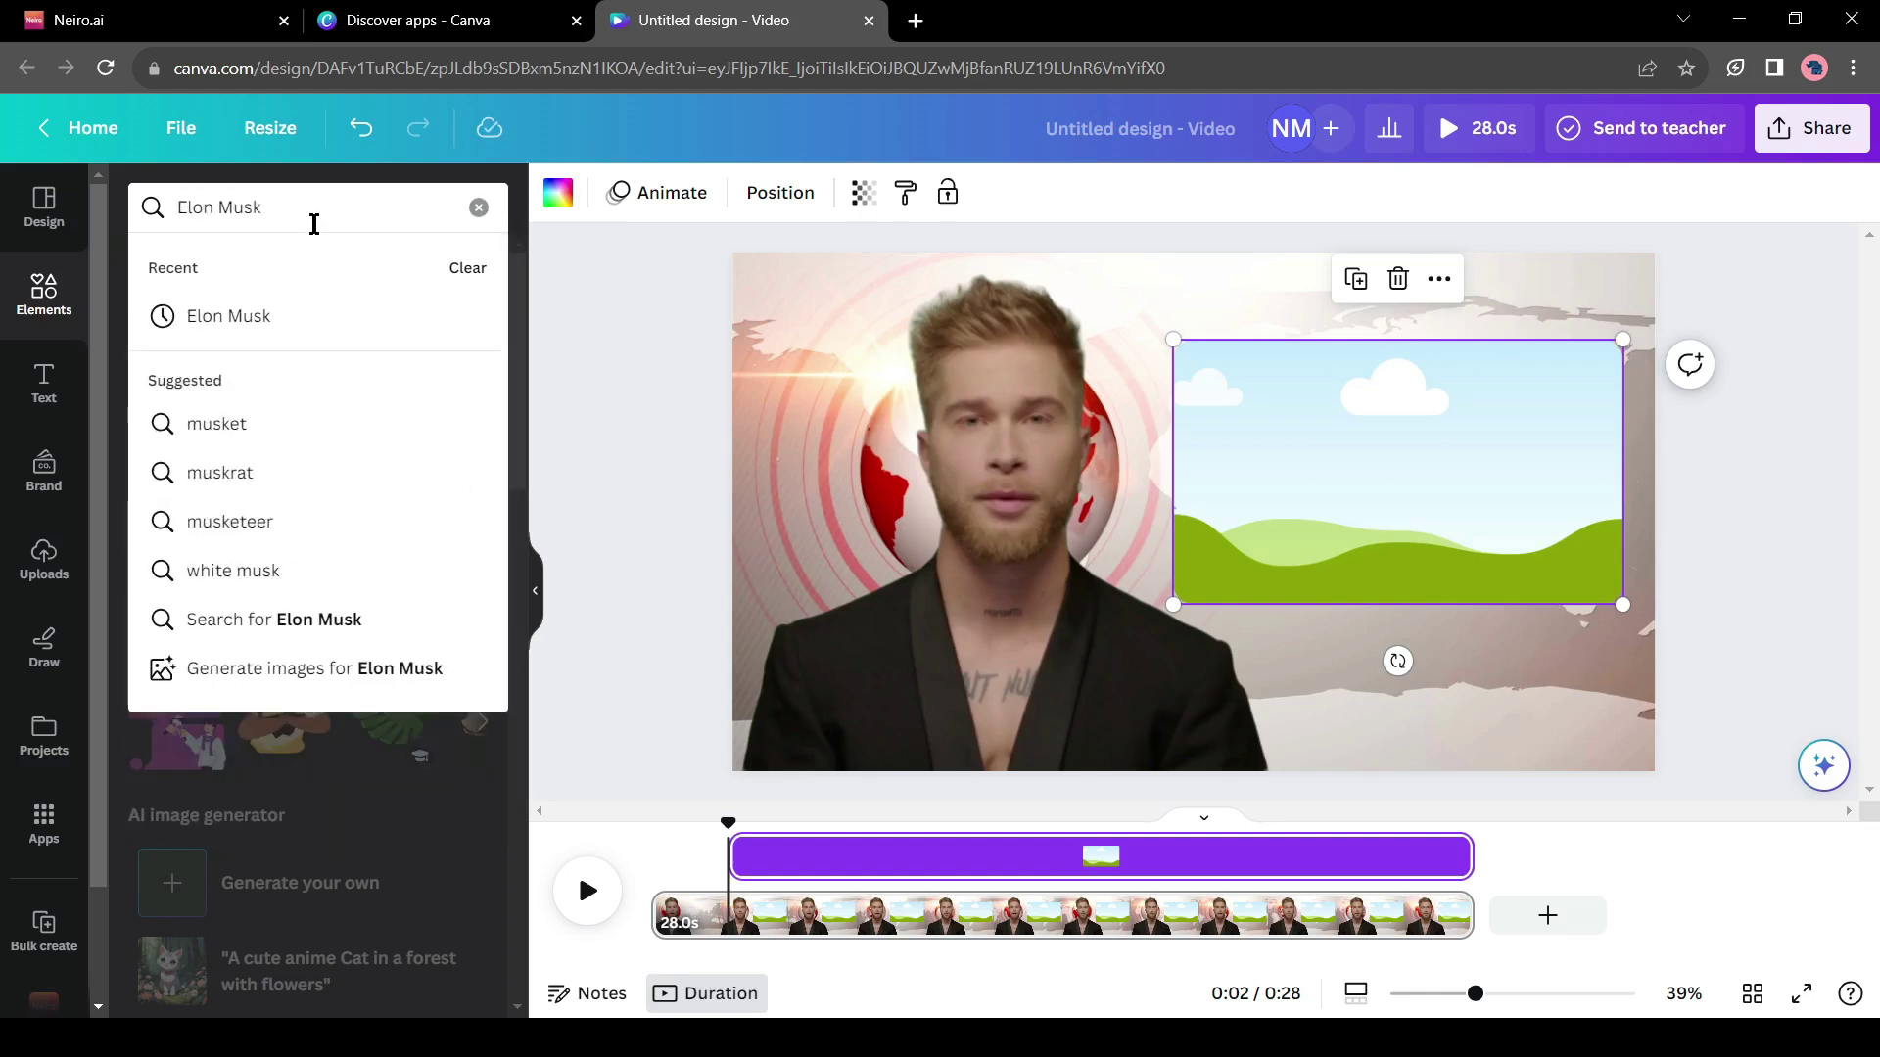
left_click(395, 675)
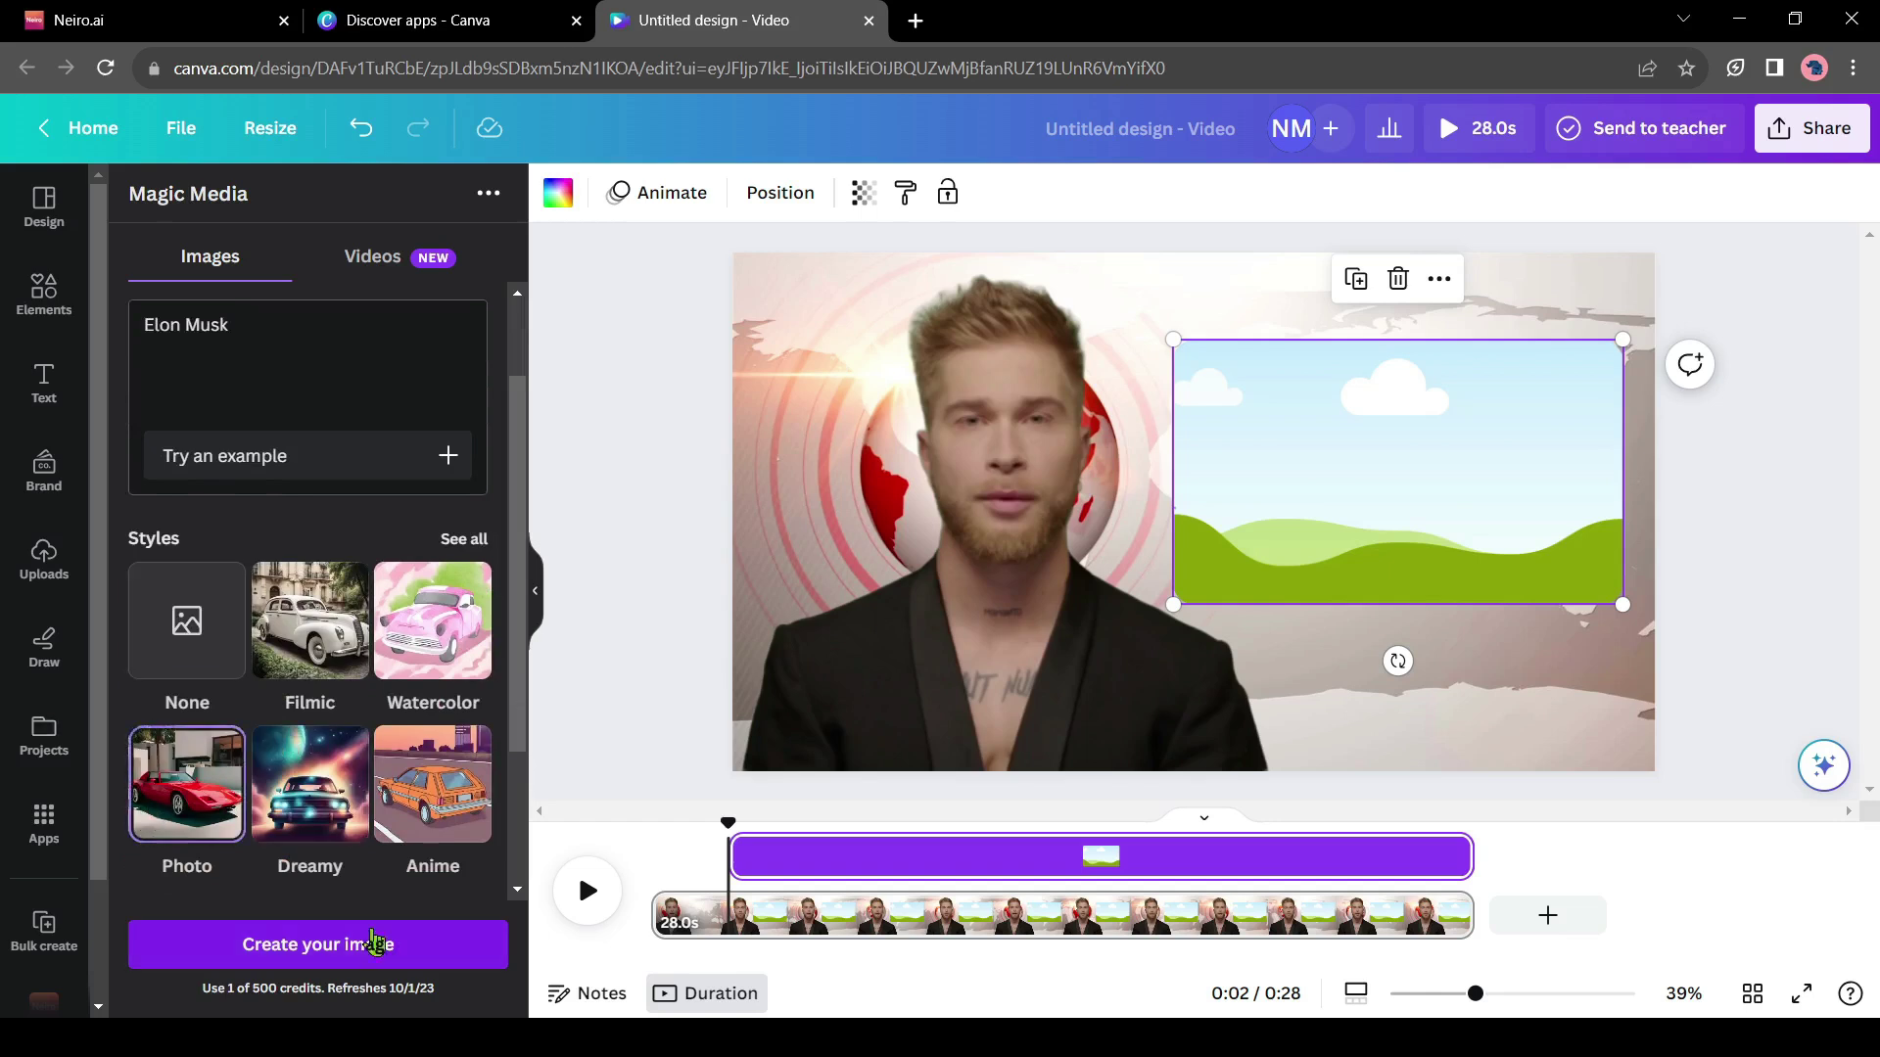
left_click(318, 944)
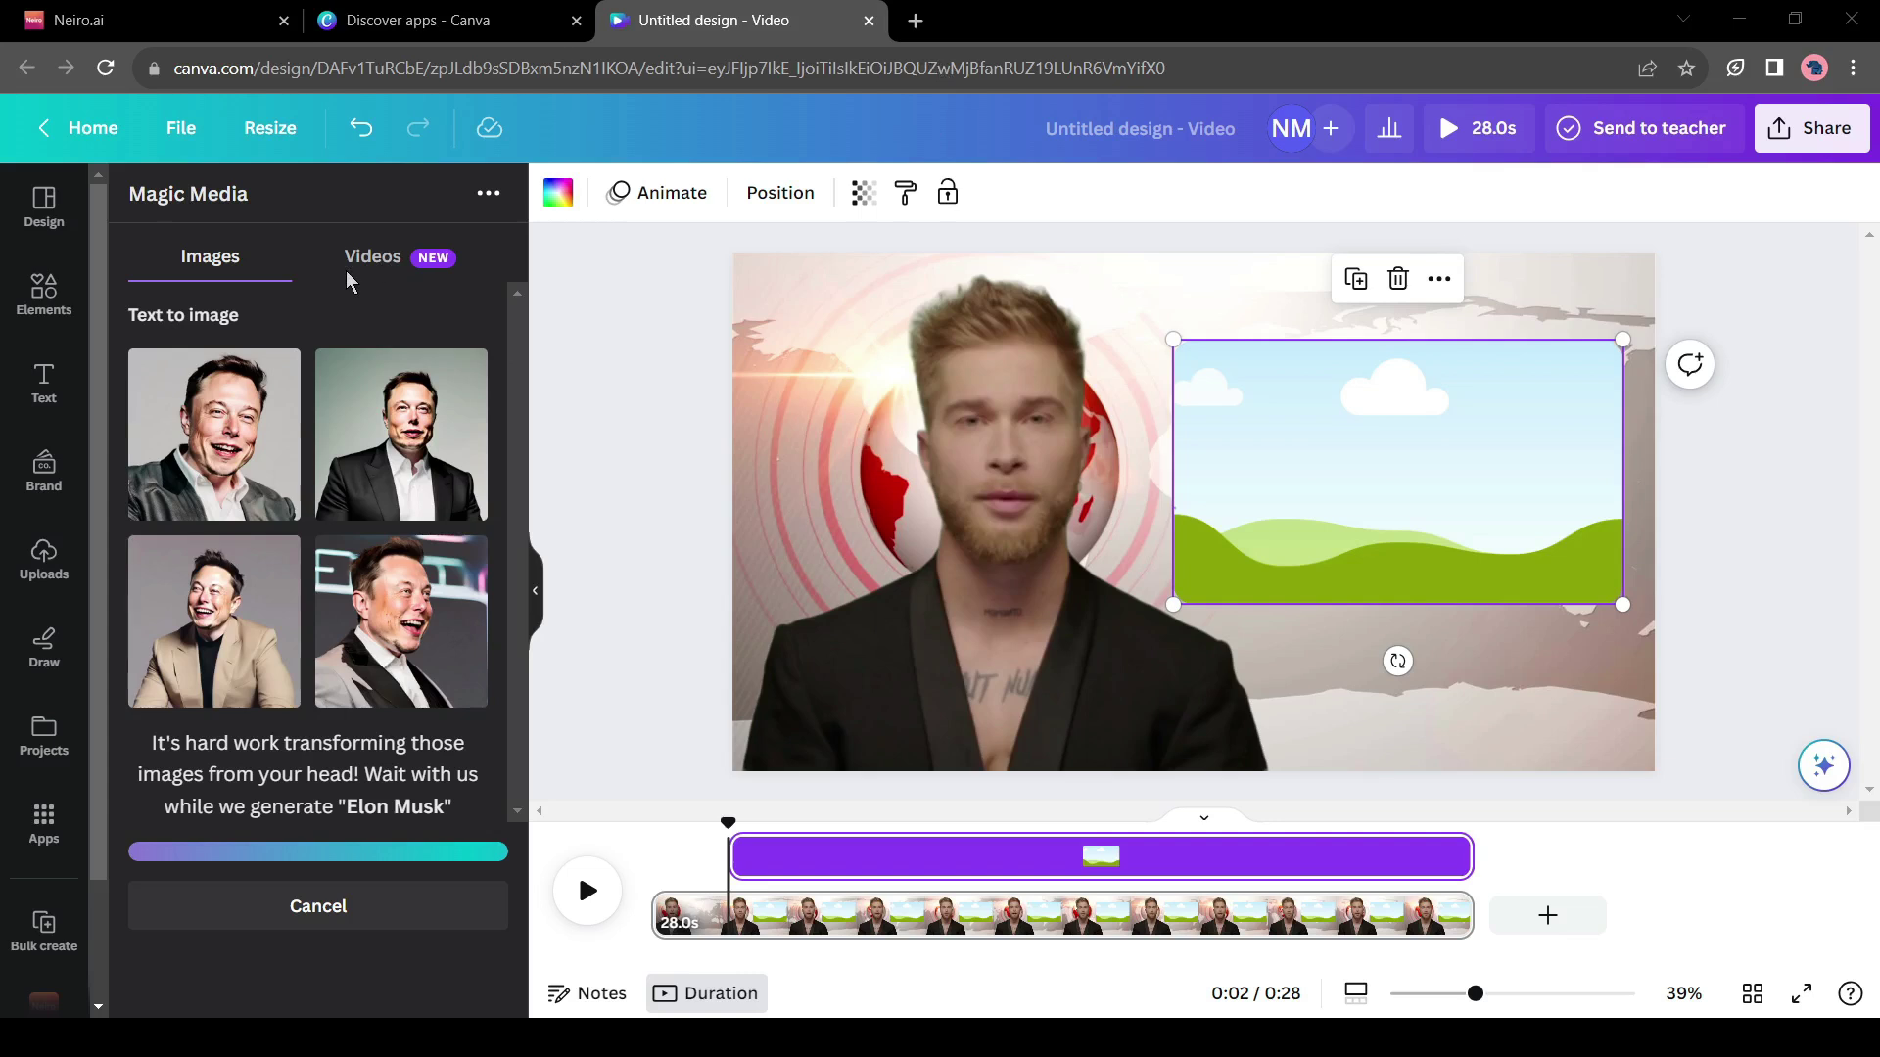
left_click(409, 668)
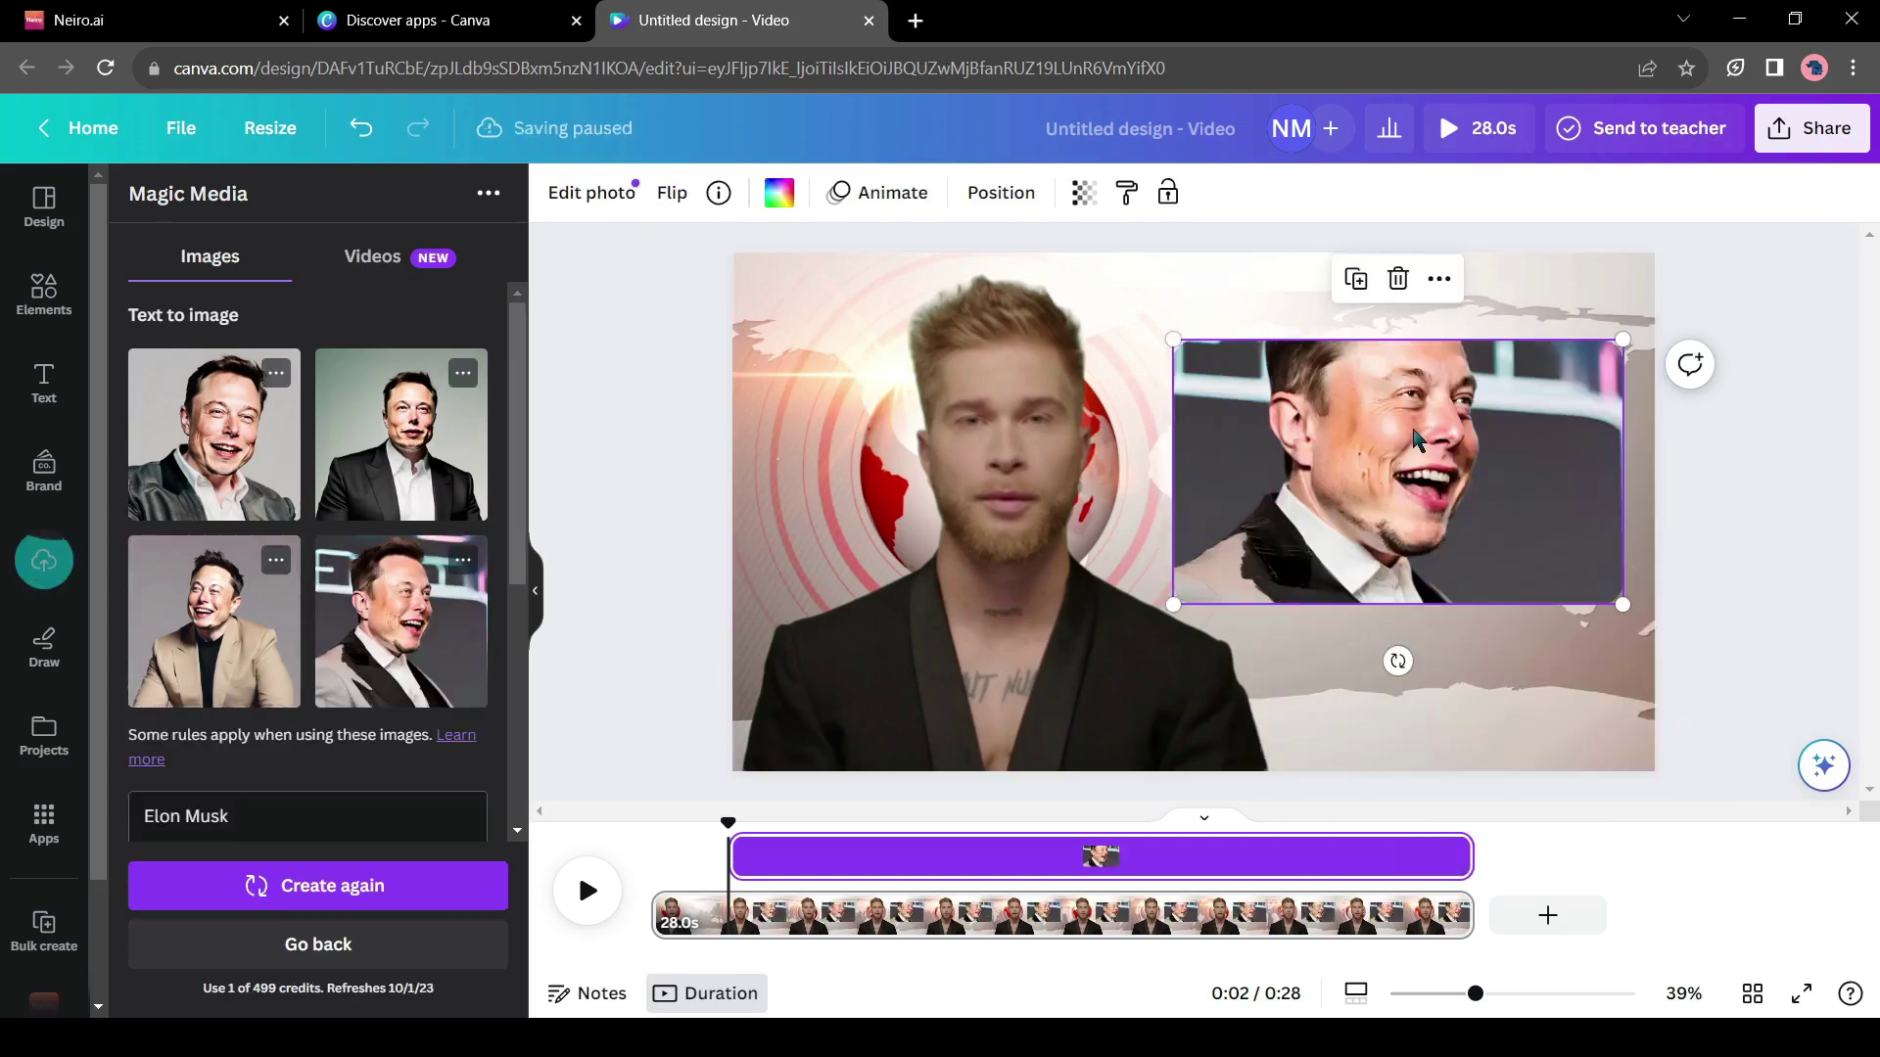
Replace the frame's image with an uploaded 2:24 Musk clip, then download the design as MP4 Video.
left_click_drag(197, 621, 205, 619)
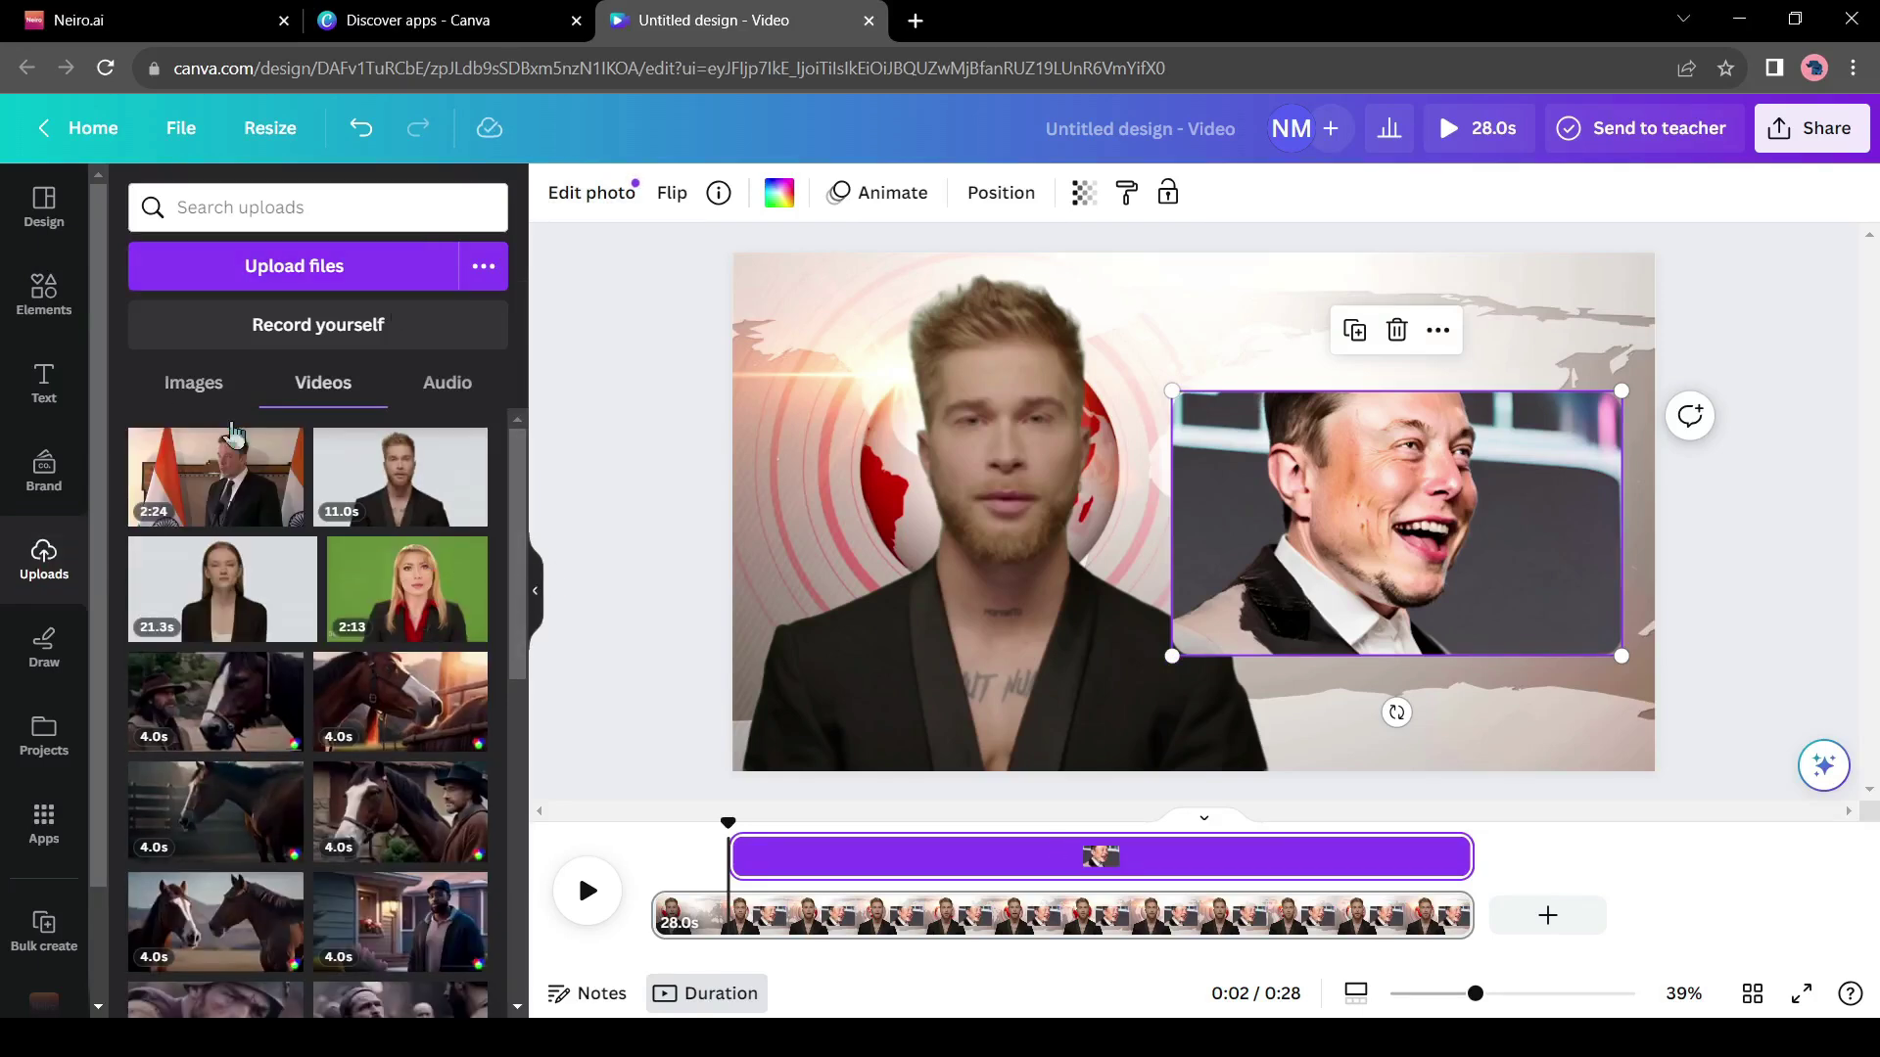
left_click_drag(217, 480, 1283, 443)
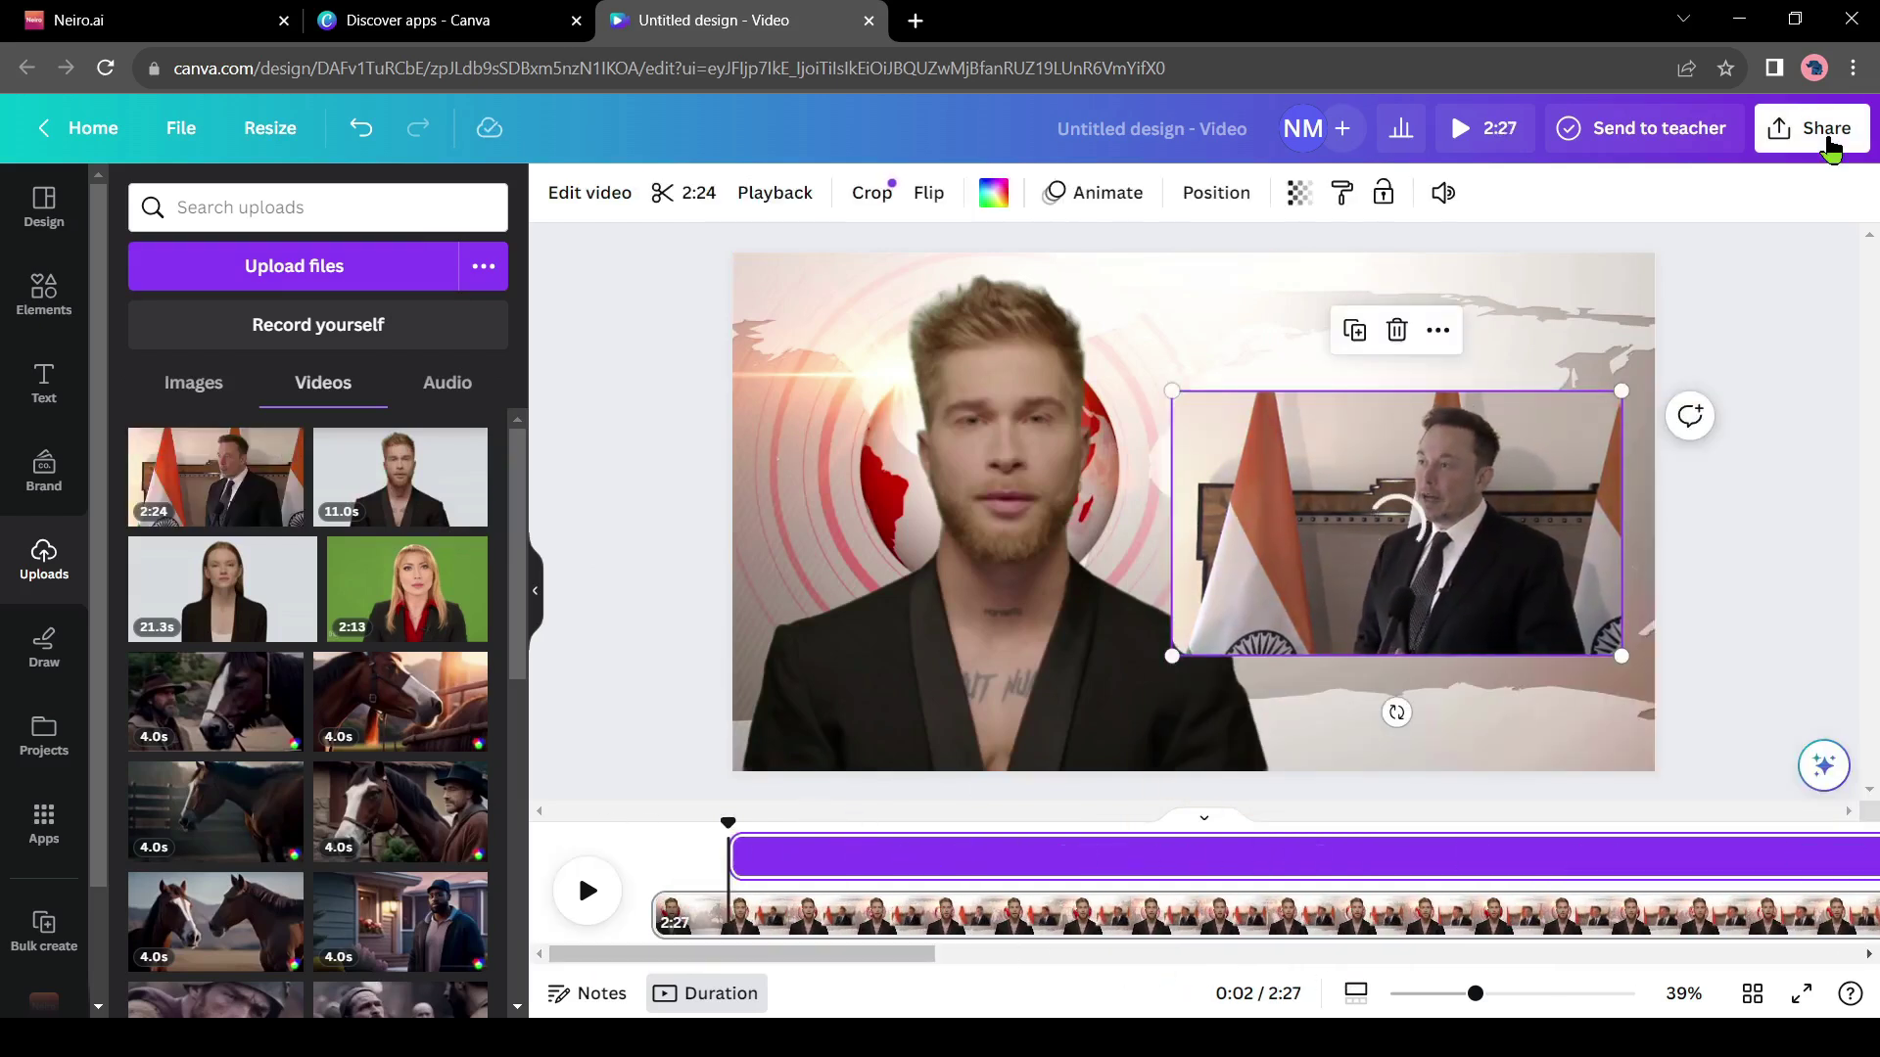
left_click(1827, 142)
left_click(1599, 745)
left_click(1616, 527)
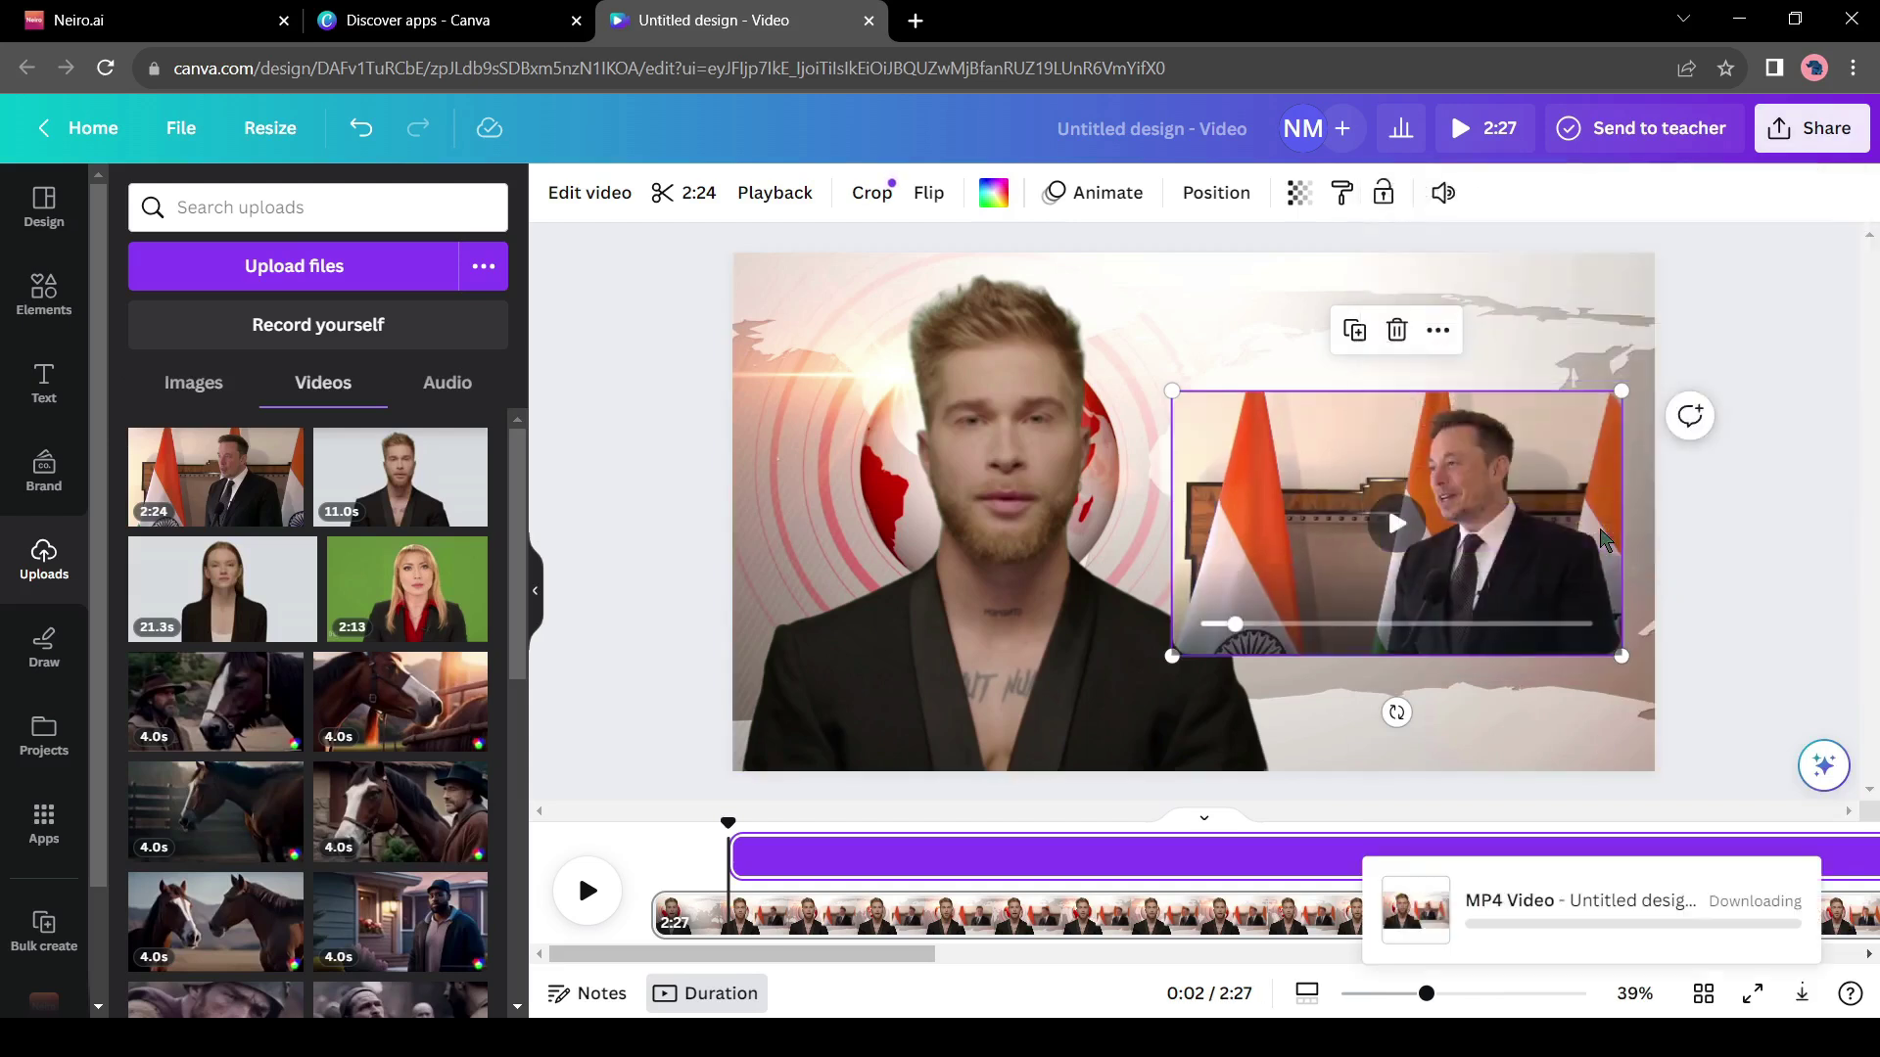